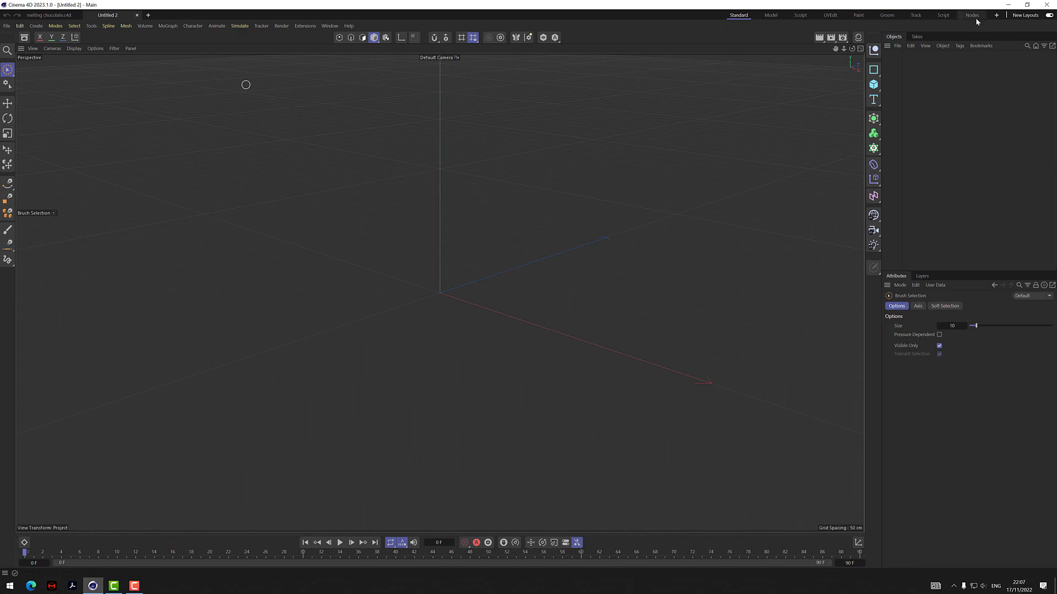
Add a 3D Text object to the scene and change its wording to CHOCOLATE
click(877, 100)
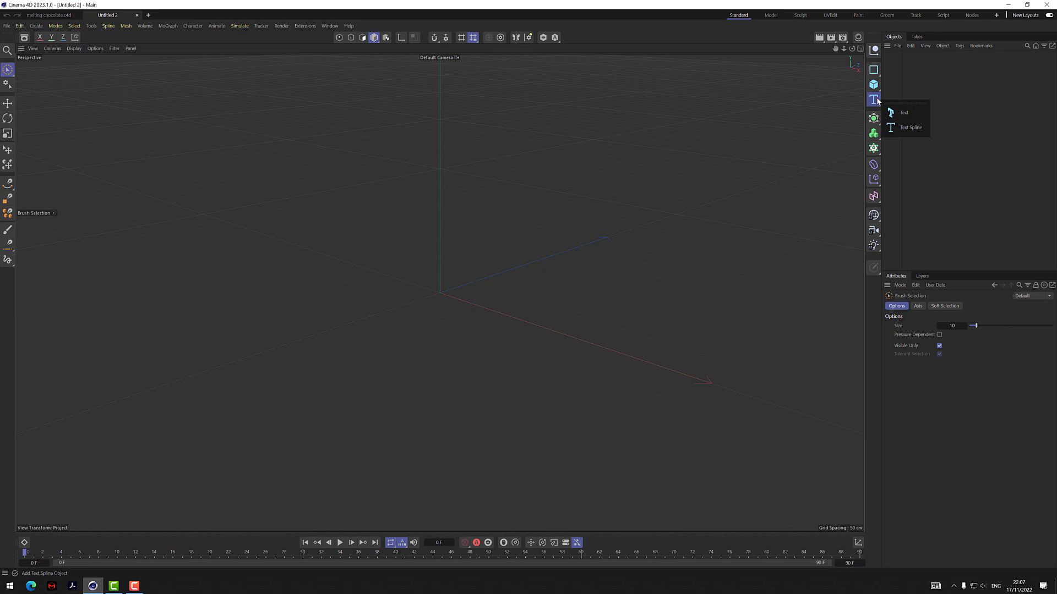
click(897, 112)
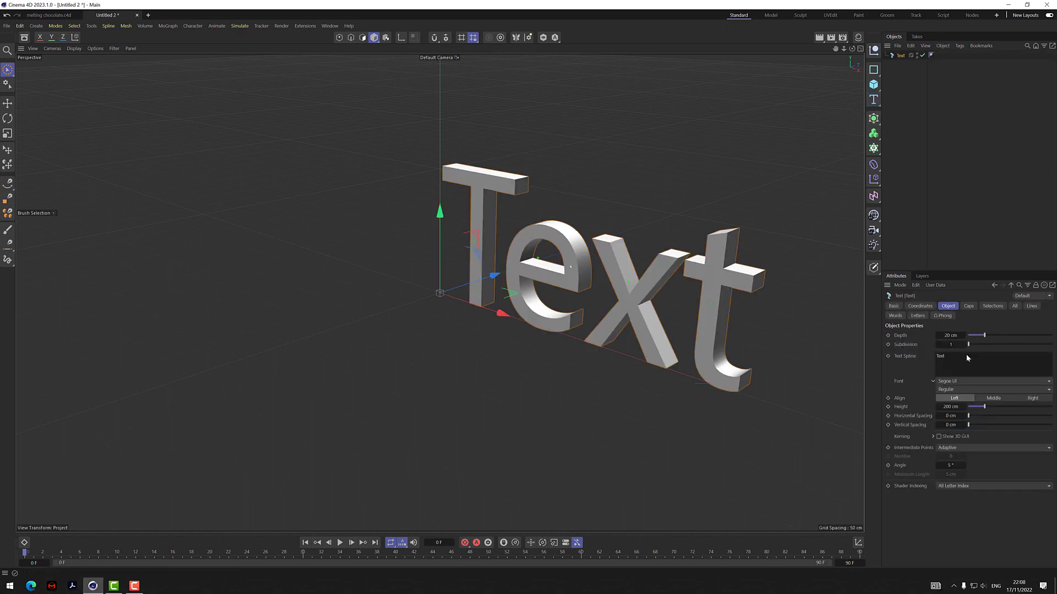
drag(946, 356, 897, 359)
text(CHOCOLAC)
key(BackSpace)
key(BackSpace)
text(ATE)
Set the text's extrusion depth to 60 cm and frame the whole word in the perspective view
click(951, 335)
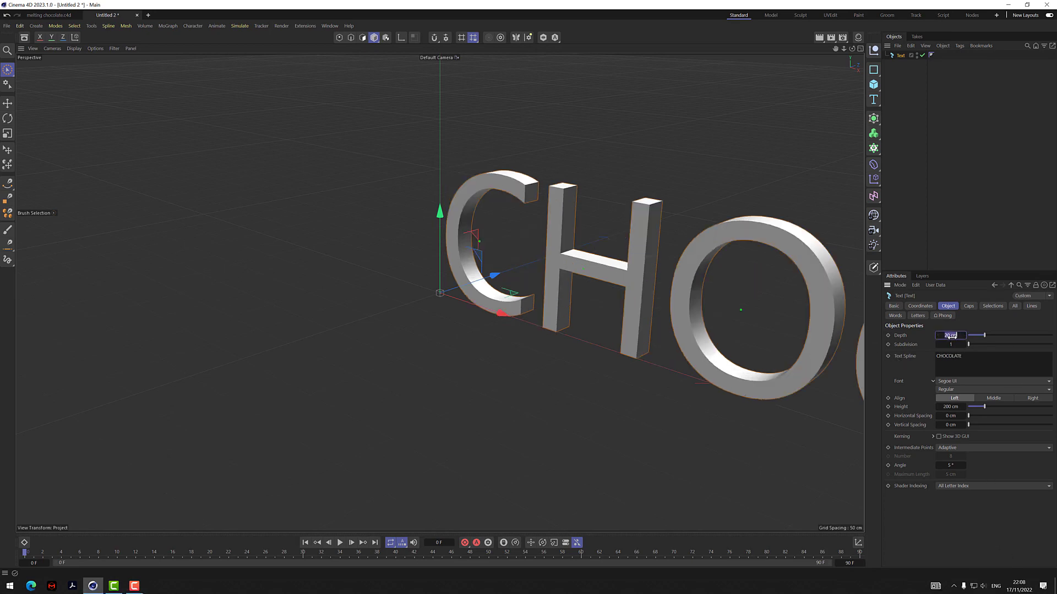
text(60)
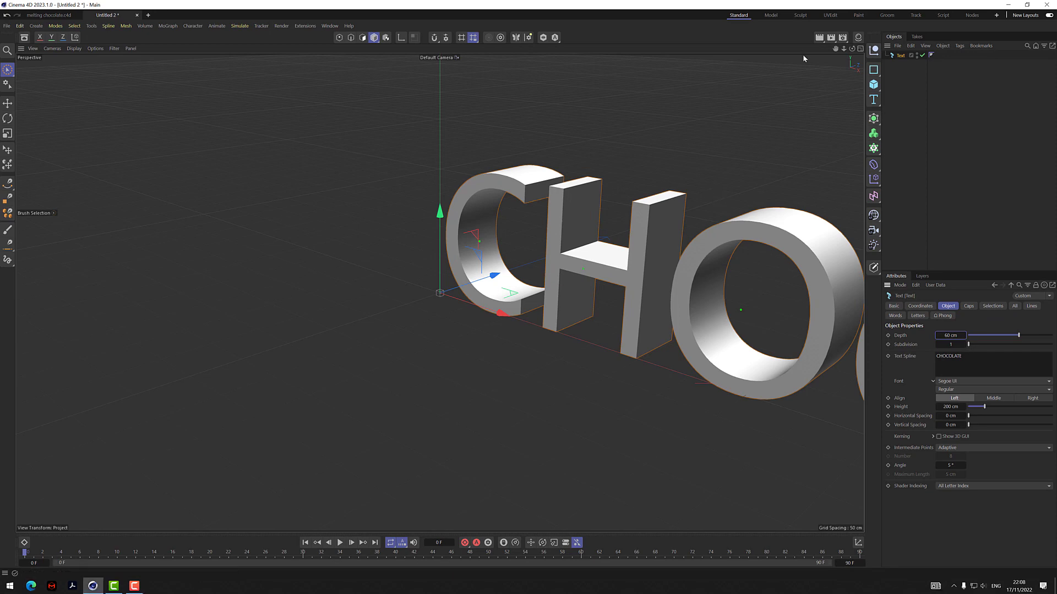
key(Return)
mouse_move(843, 48)
mouse_down()
mouse_move(828, 52)
mouse_move(872, 51)
mouse_move(828, 48)
mouse_up()
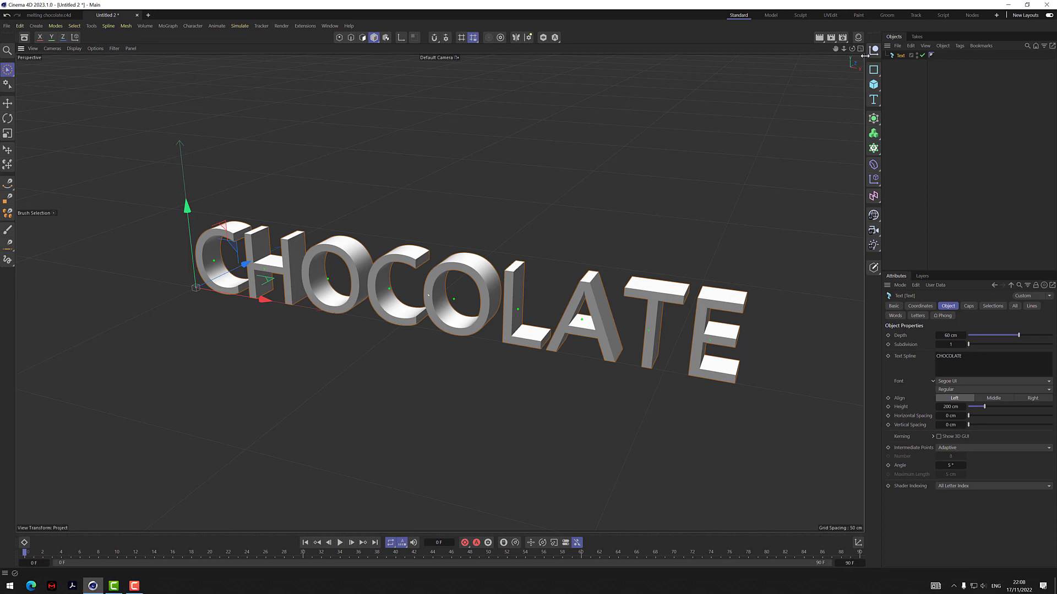
drag(851, 48, 820, 44)
alt+drag(439, 292, 431, 294)
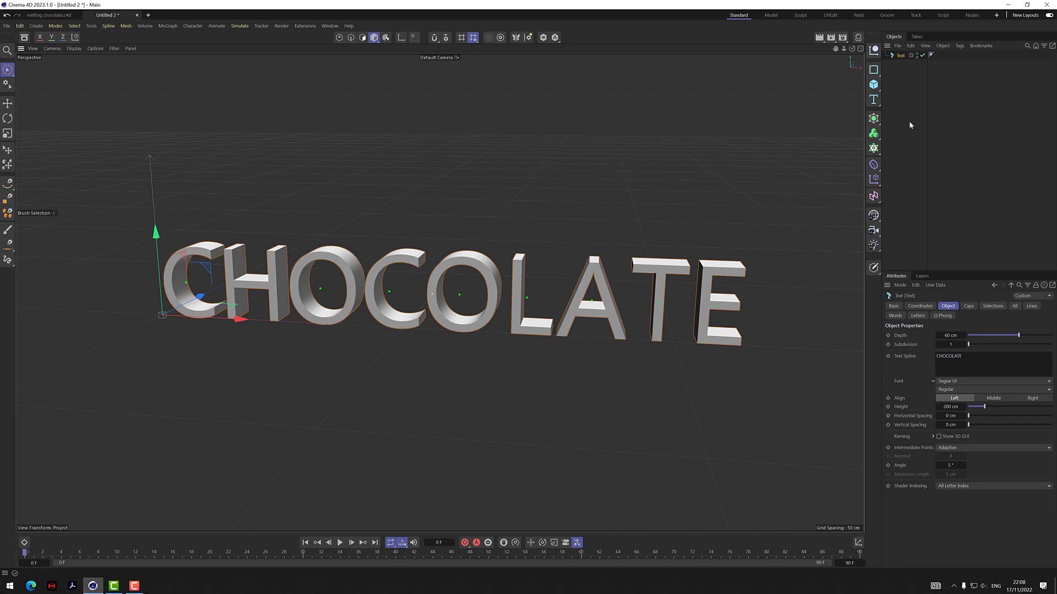
Apply a Pyro simulation tag to the Text object and play the simulation to preview the fire
right_click(901, 58)
mouse_move(942, 175)
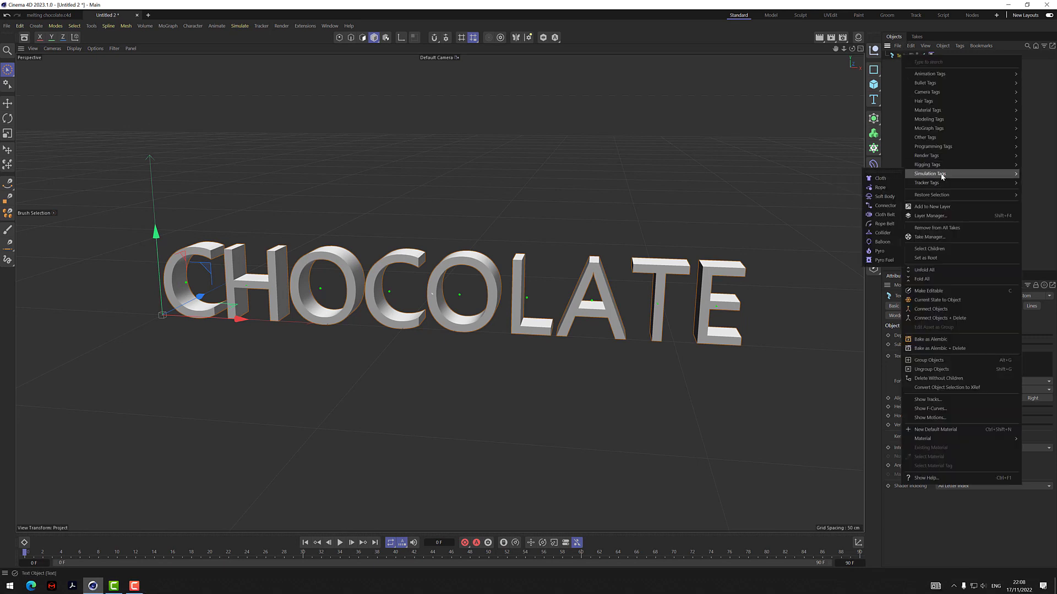
click(890, 252)
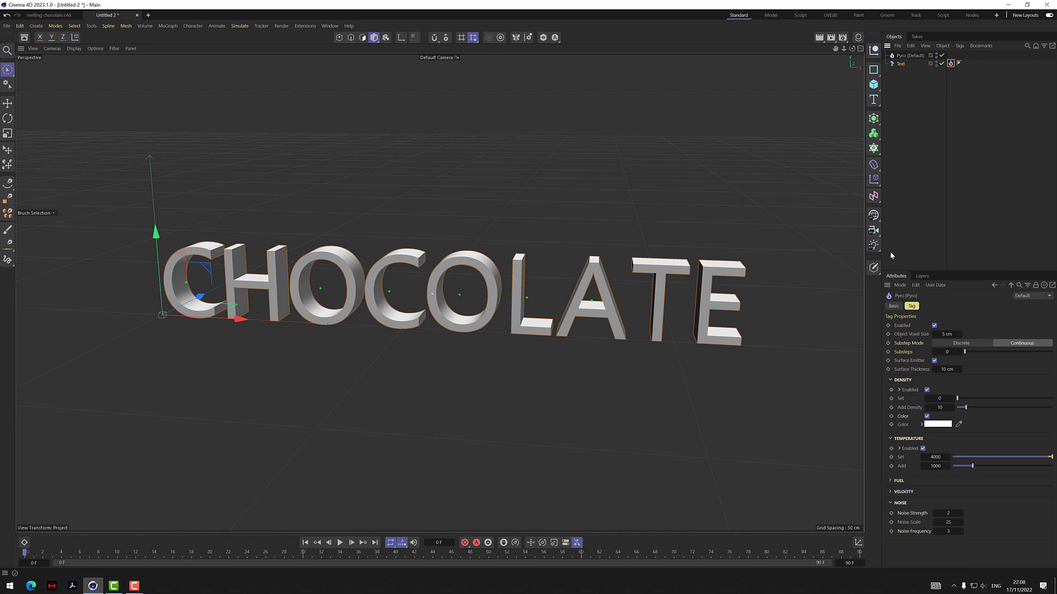
click(340, 543)
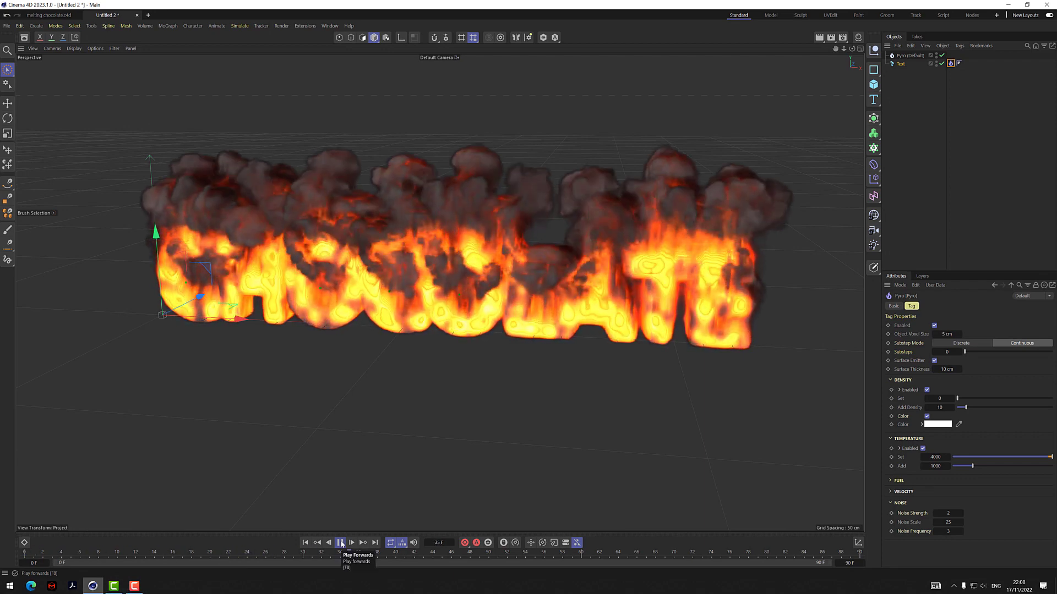
click(340, 543)
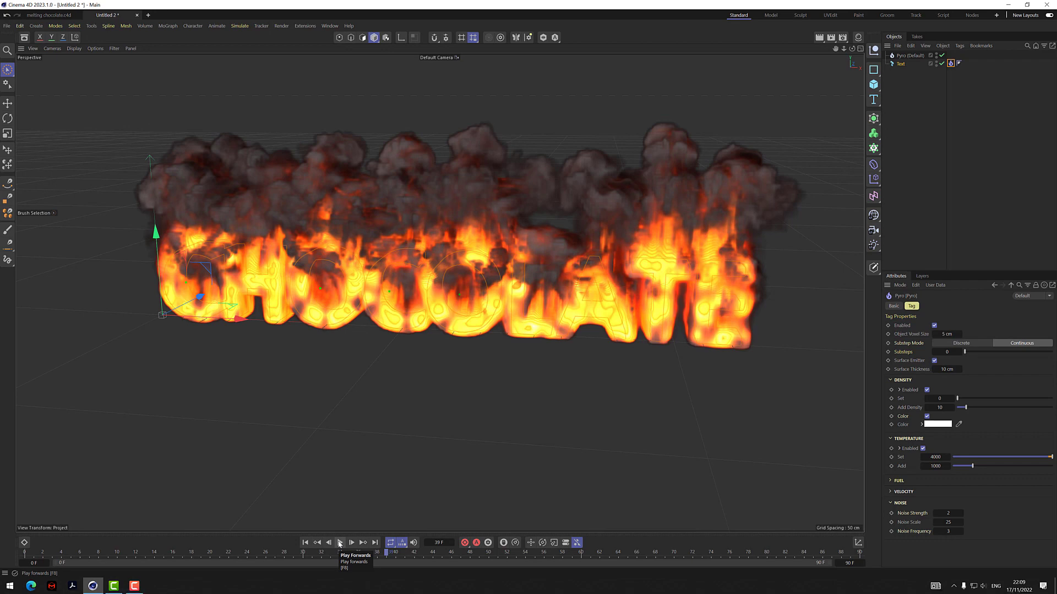
Disable Density in the Text object's Pyro tag and replay the simulation from the first frame
click(906, 56)
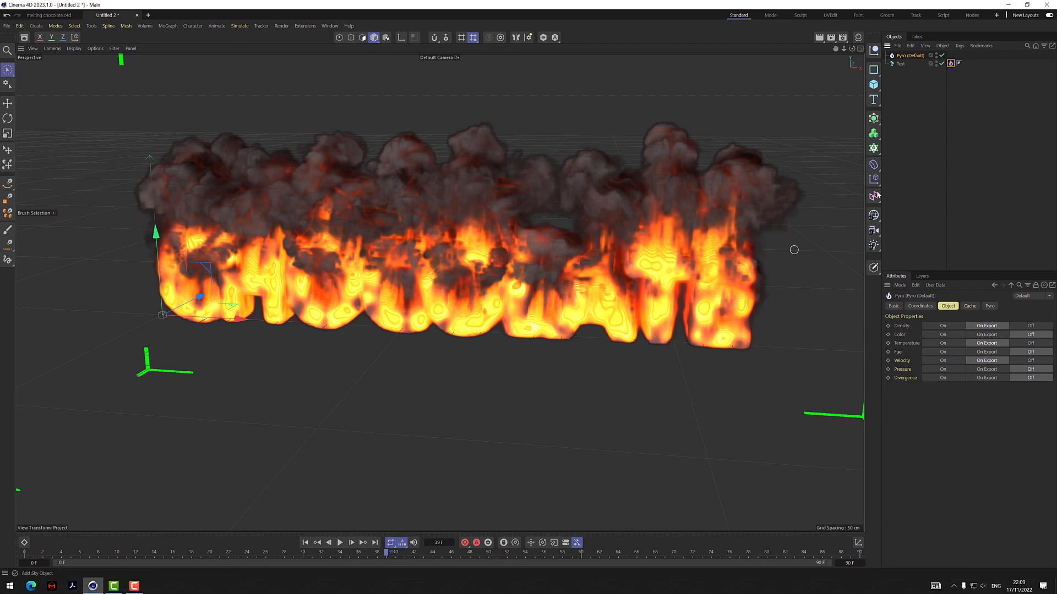
click(951, 63)
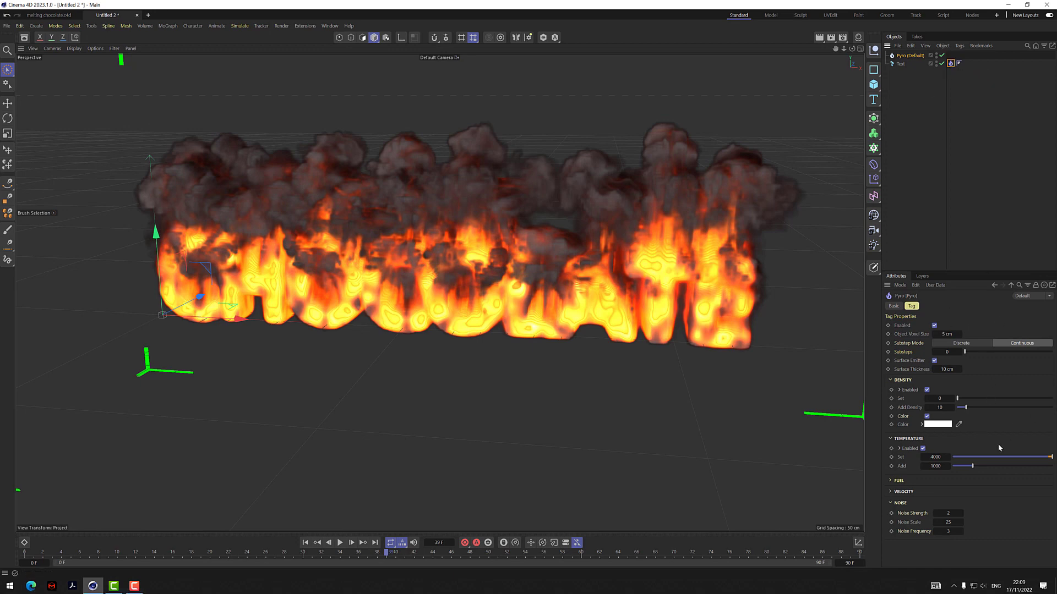
click(926, 390)
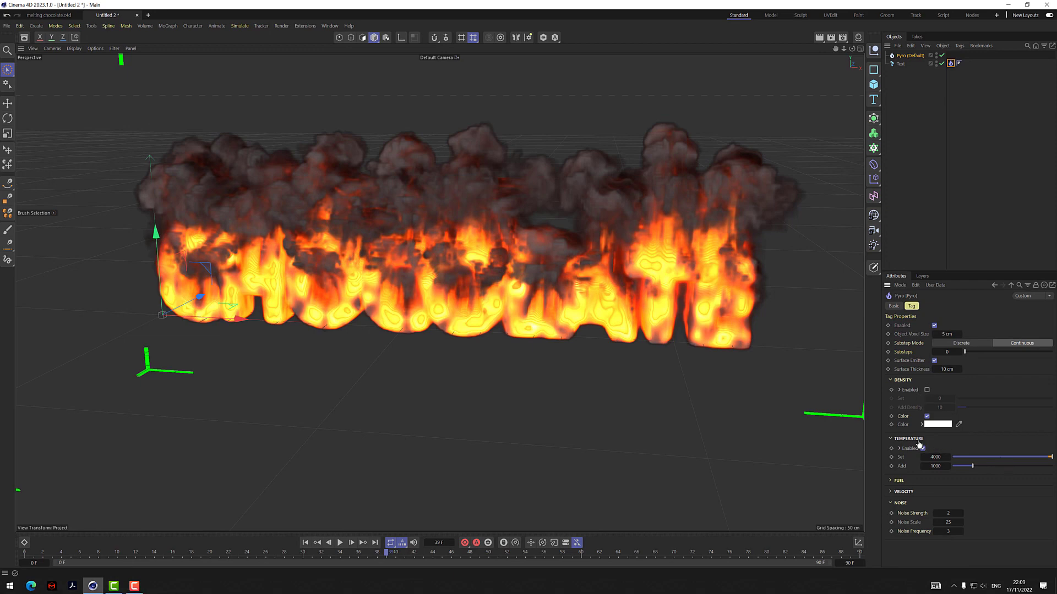
click(305, 543)
click(341, 543)
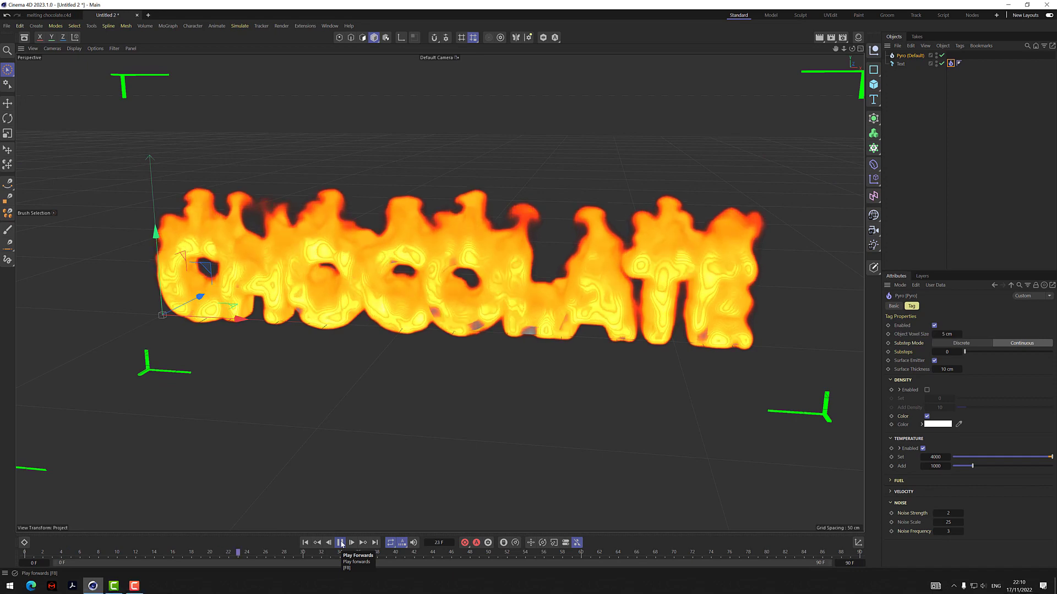
click(340, 542)
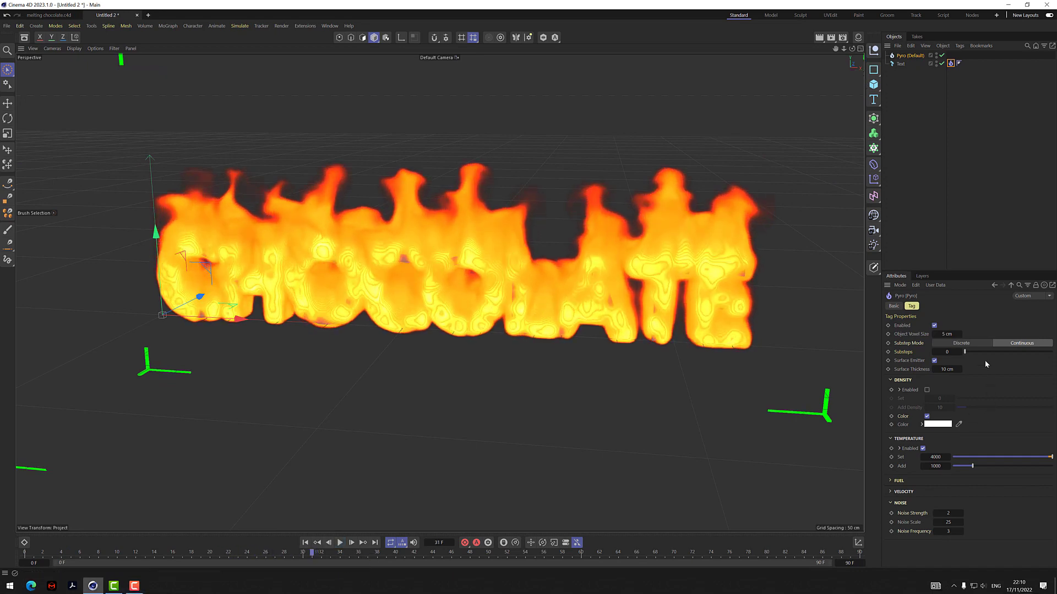
Switch the Pyro object's Temperature output to On and its Density output to Off
click(905, 56)
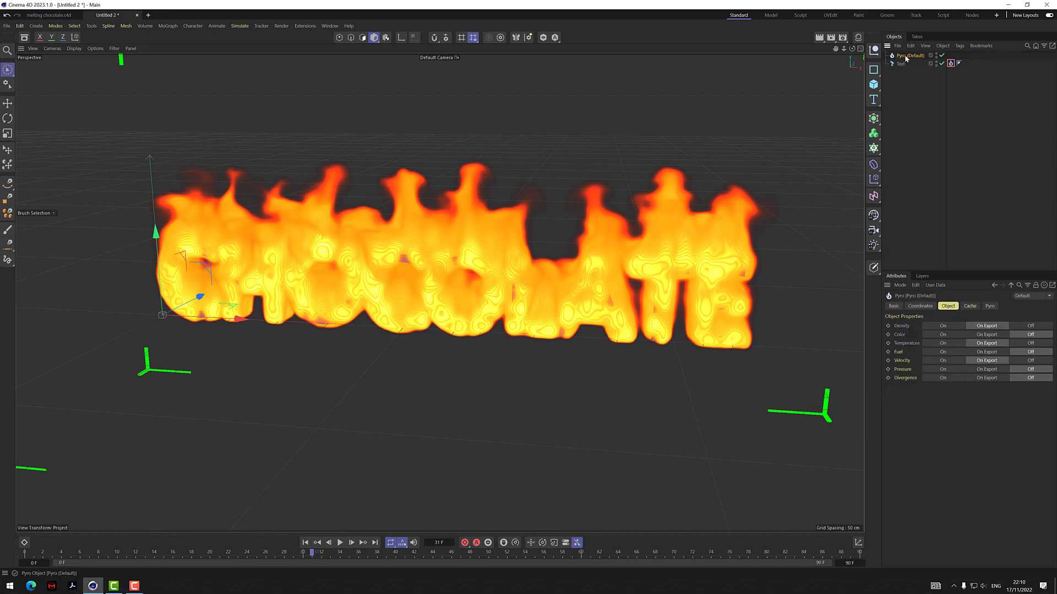
click(952, 343)
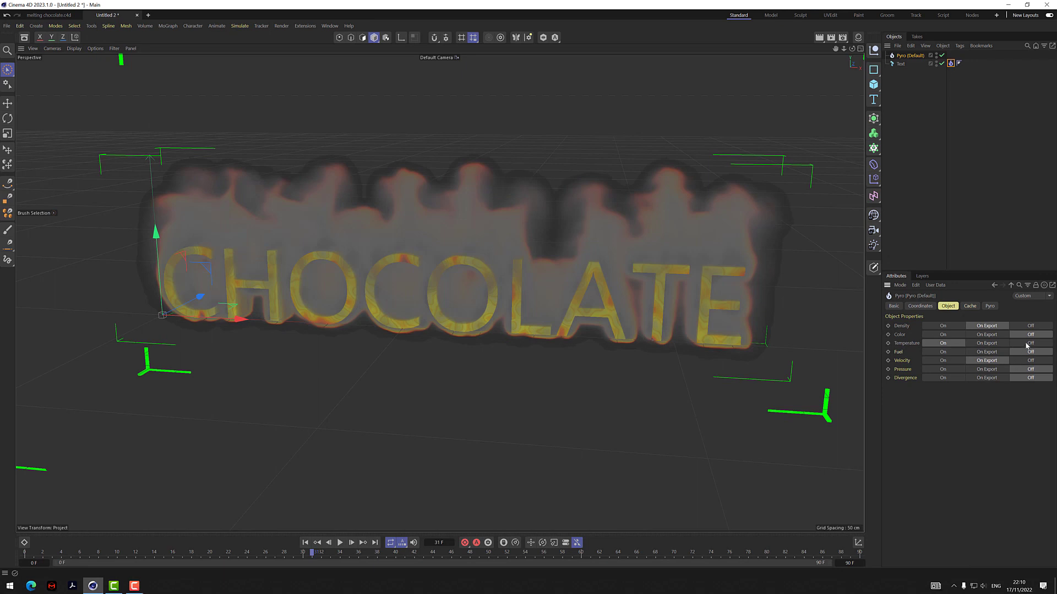
click(1030, 325)
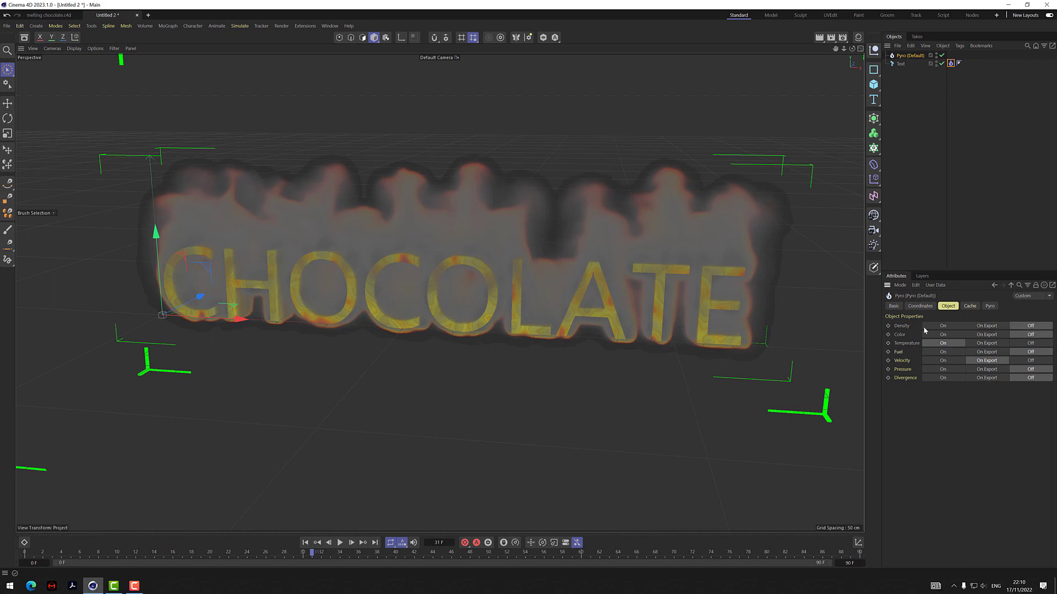
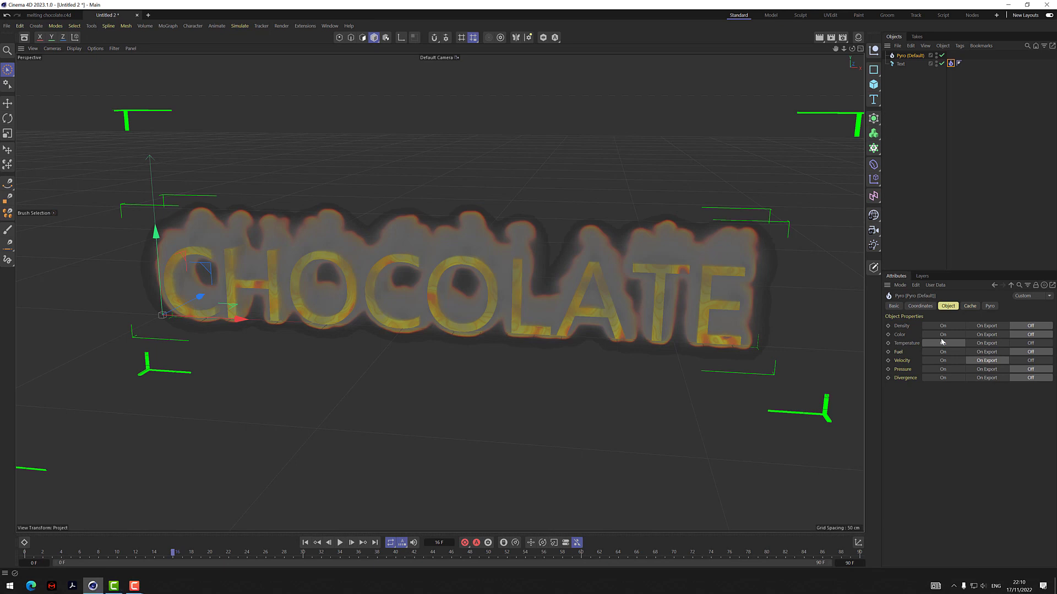
Add a Volume Mesher, make the Pyro object its child, and hide the Pyro object
click(874, 134)
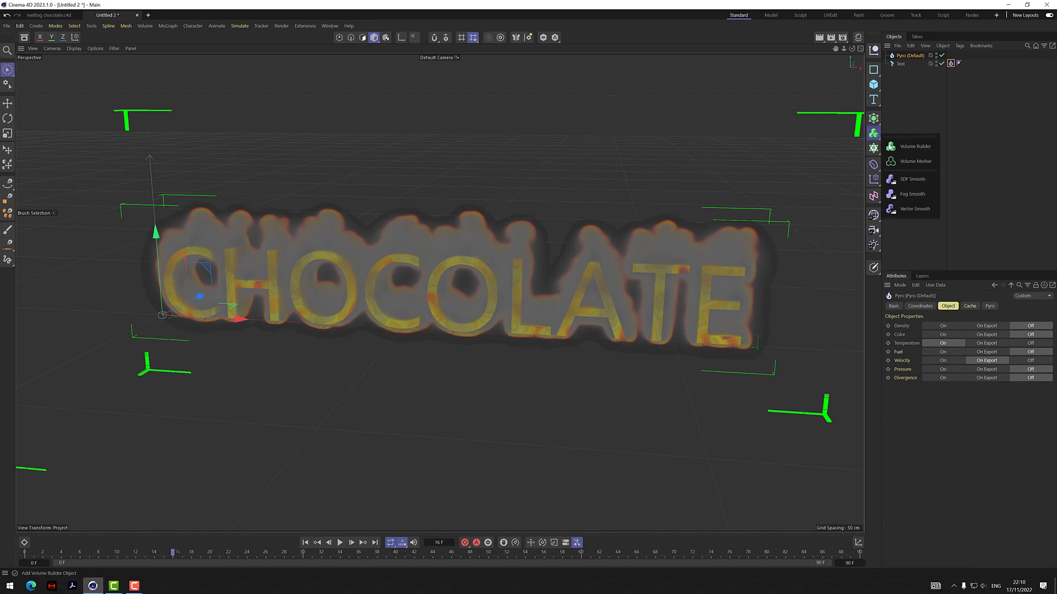
click(923, 163)
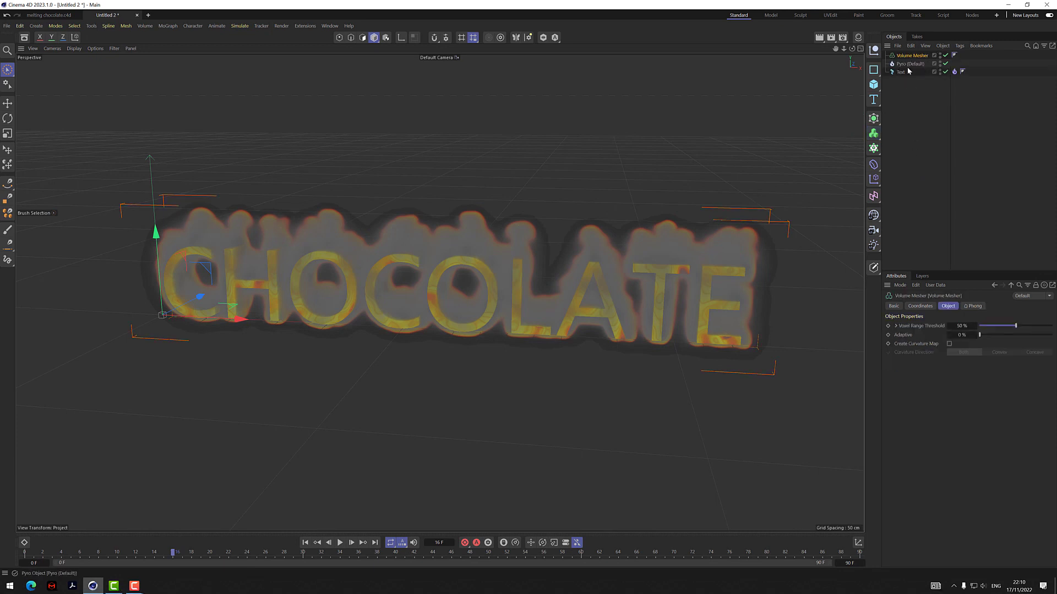
drag(912, 65, 915, 58)
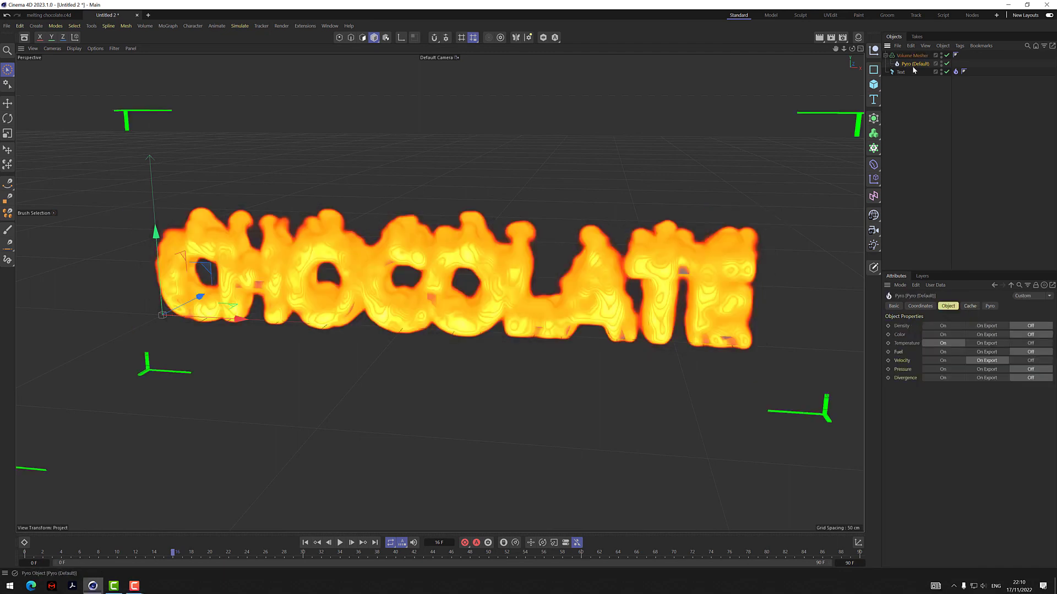
click(942, 65)
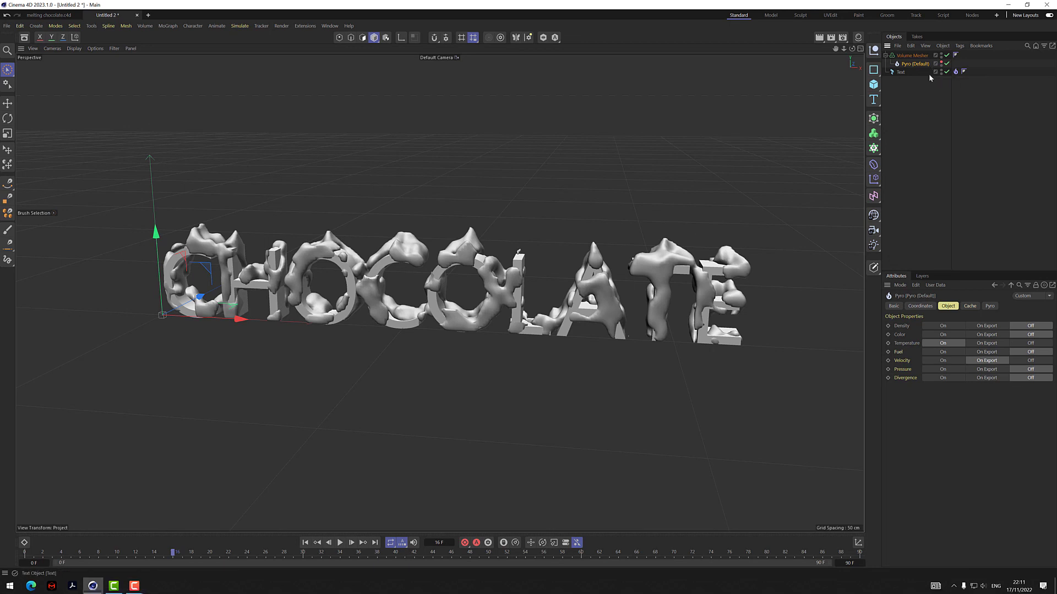
Lower the Volume Mesher's Voxel Range Threshold to 14% and play the simulation from the start
click(914, 55)
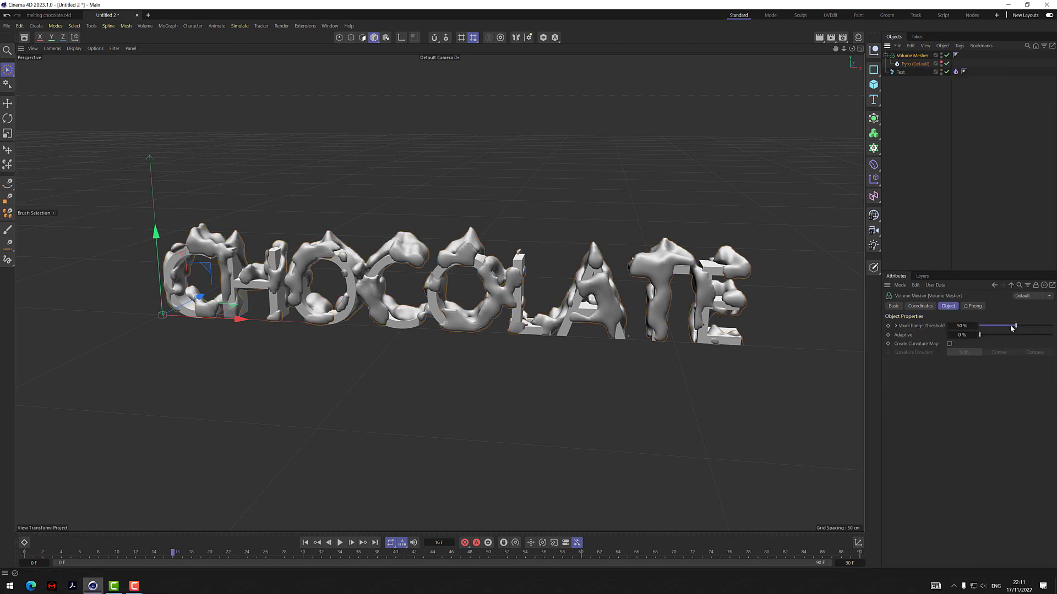
drag(1007, 328, 989, 327)
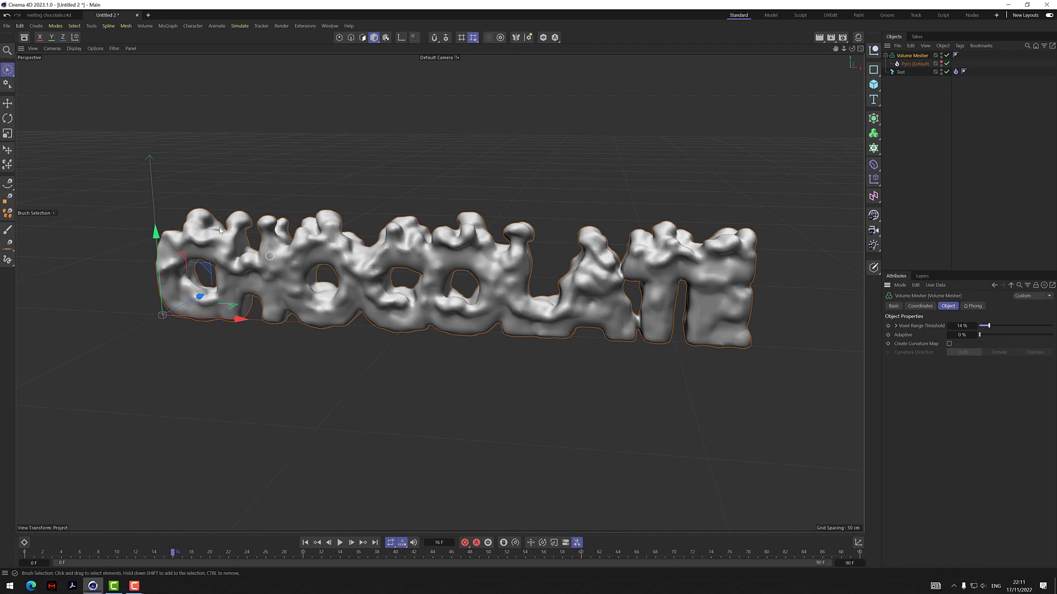
click(304, 542)
click(340, 543)
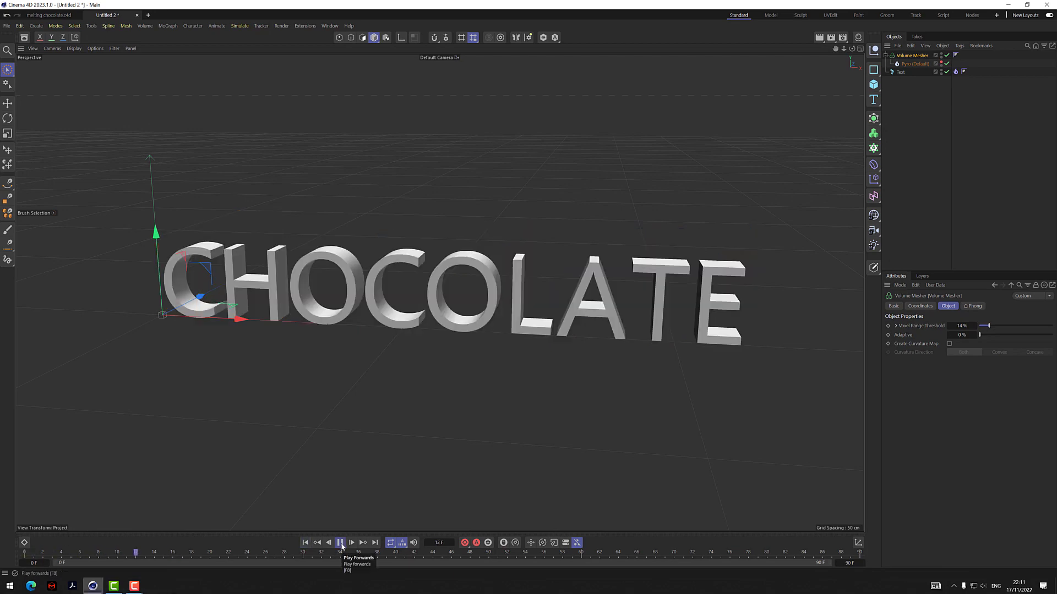
click(339, 543)
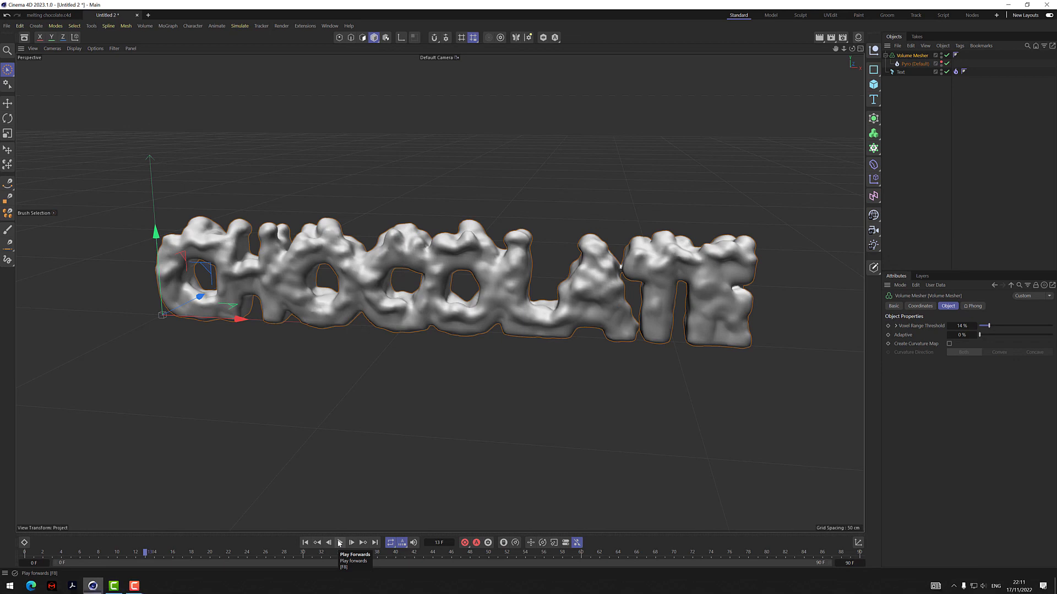
Enable Simulate Before Generators in the project's simulation scene settings and replay the simulation from the first frame to check the mesh
key(ctrl+d)
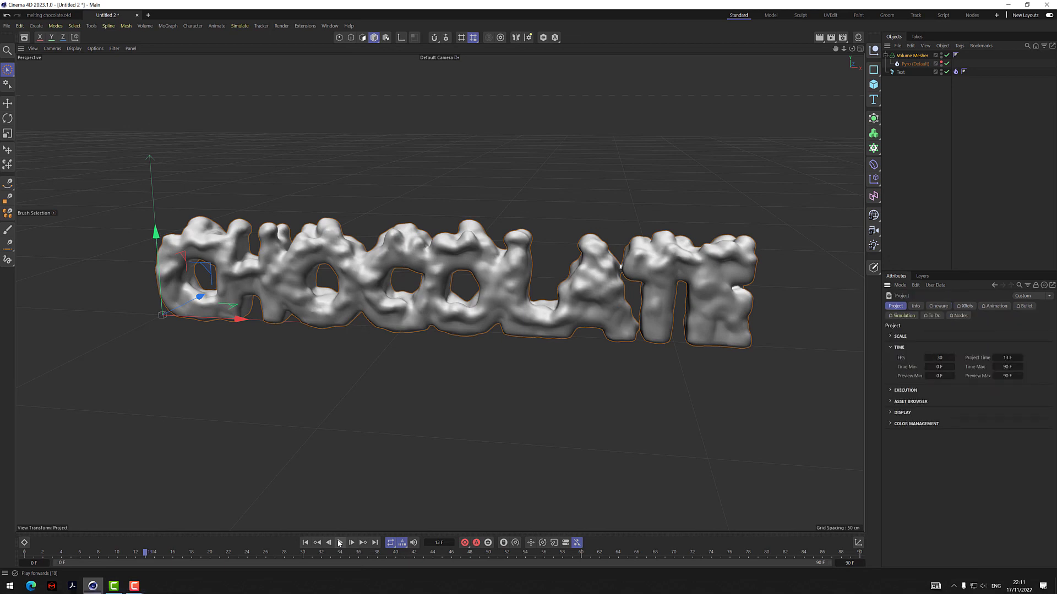
click(912, 318)
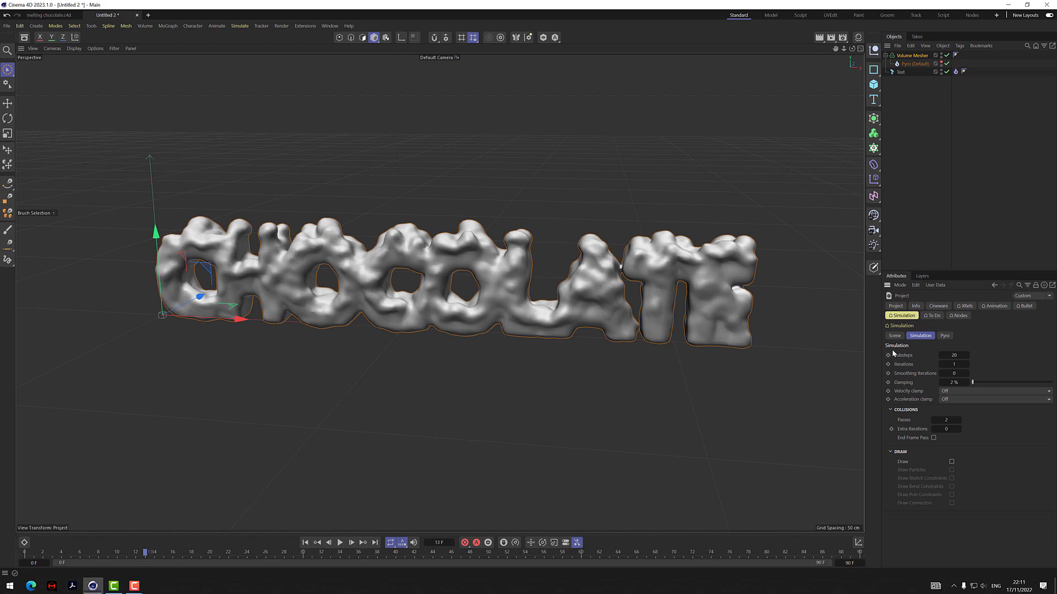
click(899, 337)
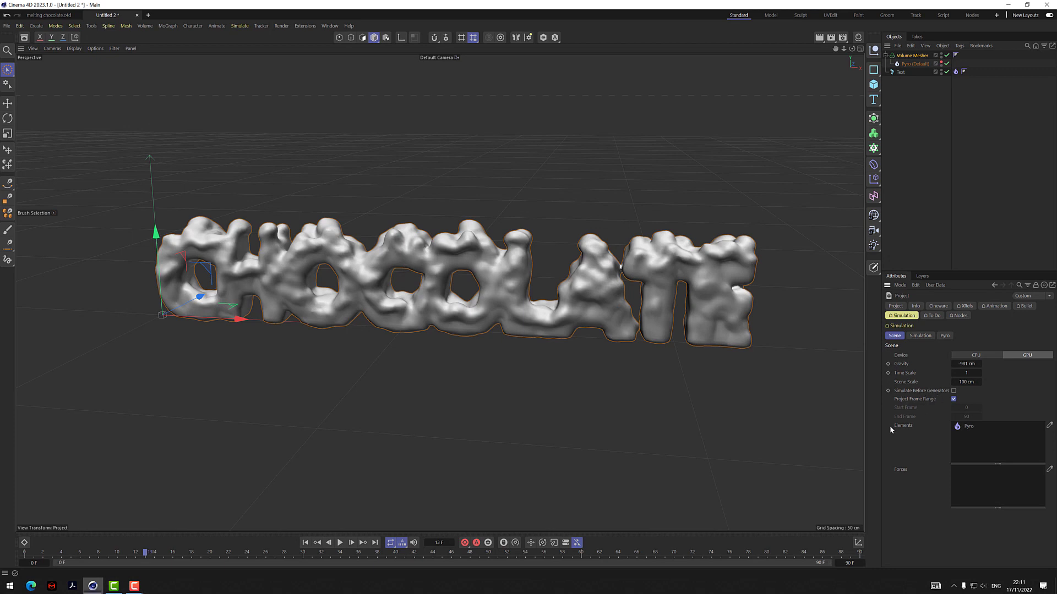
click(953, 391)
click(305, 543)
click(340, 543)
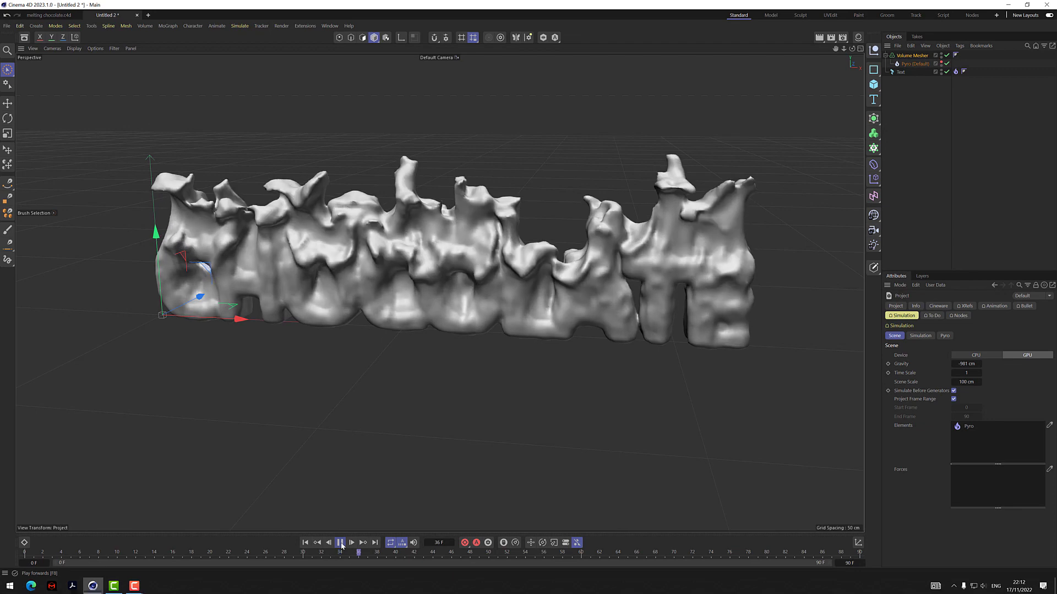
click(341, 543)
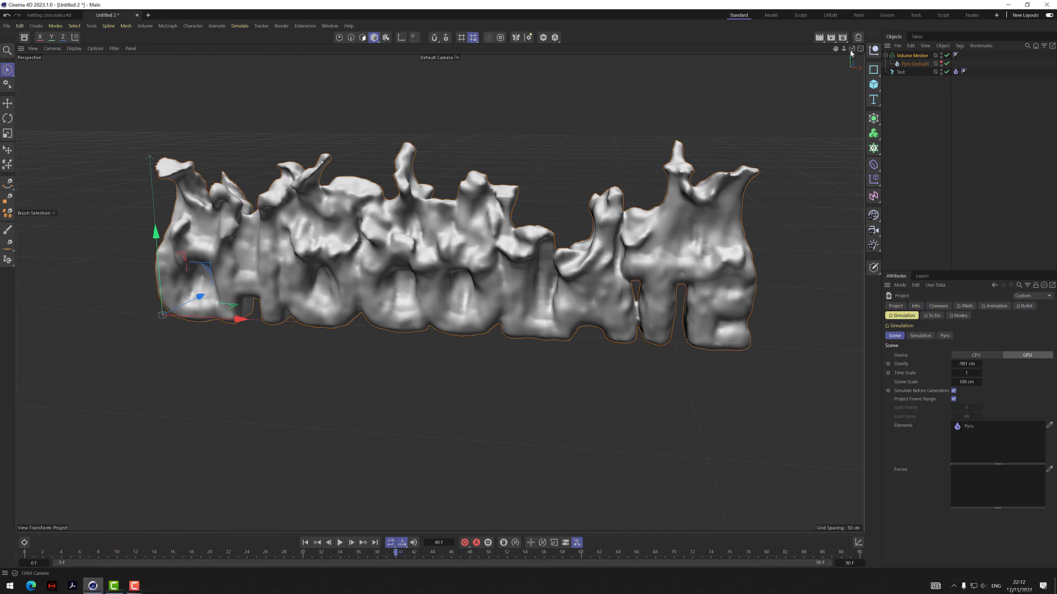
Orbit to view the meshed text from another angle, then replay the simulation from the start and stop at about frame 12
mouse_move(852, 48)
mouse_down()
mouse_move(941, 55)
mouse_move(848, 51)
mouse_up()
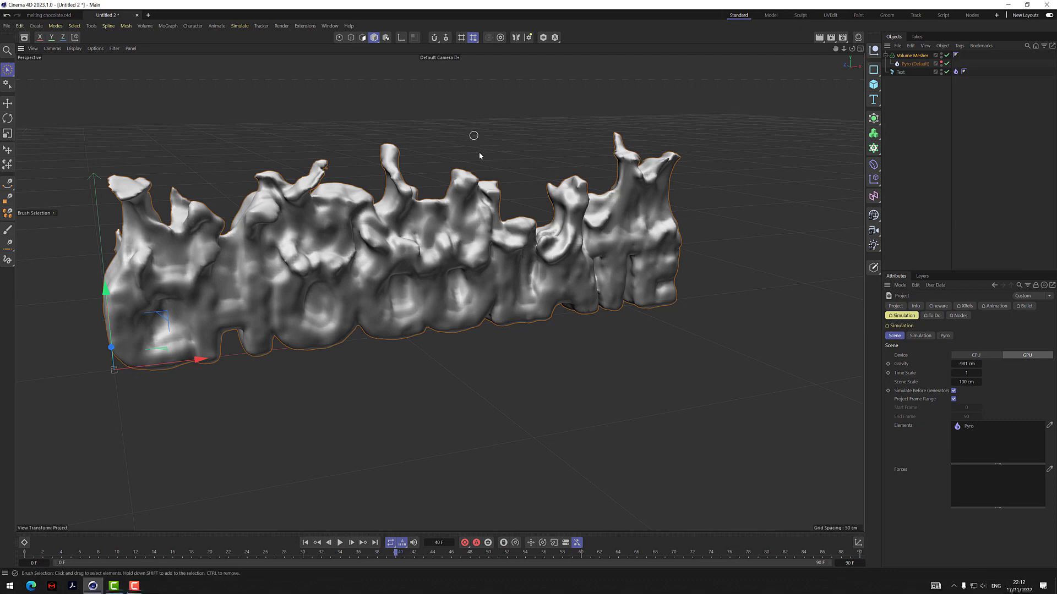
click(305, 542)
click(340, 543)
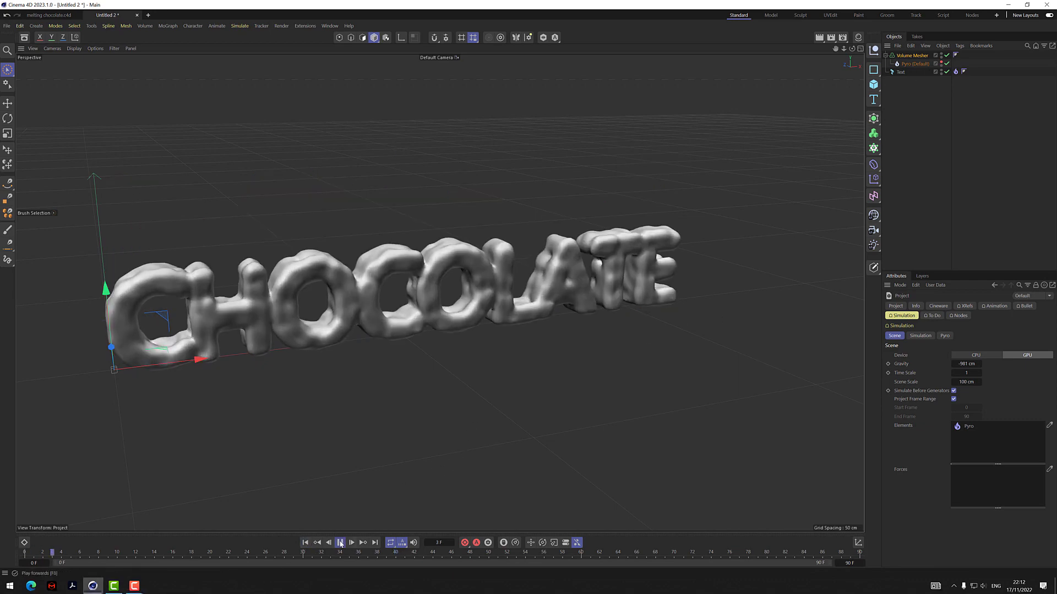
click(341, 543)
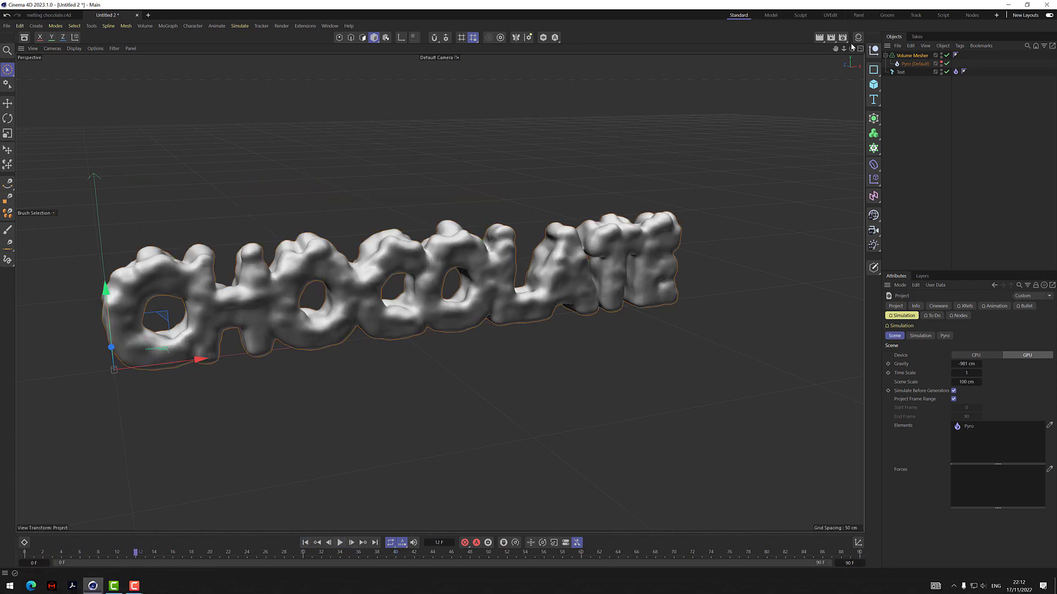
Turn the view to face the text from the front and continue the simulation to about frame 33
alt+drag(418, 495, 474, 512)
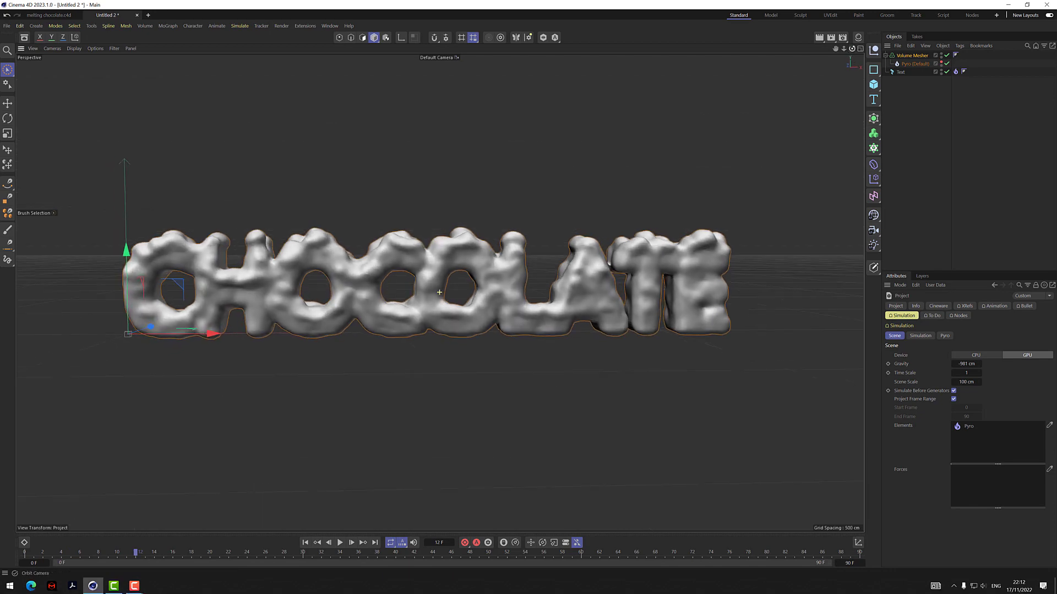
click(341, 543)
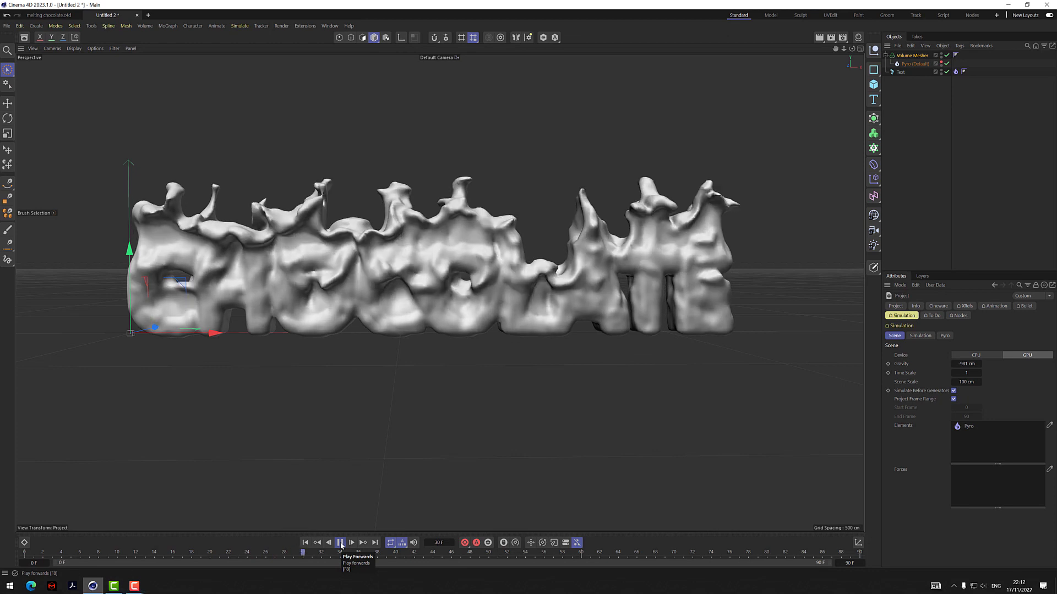
click(341, 543)
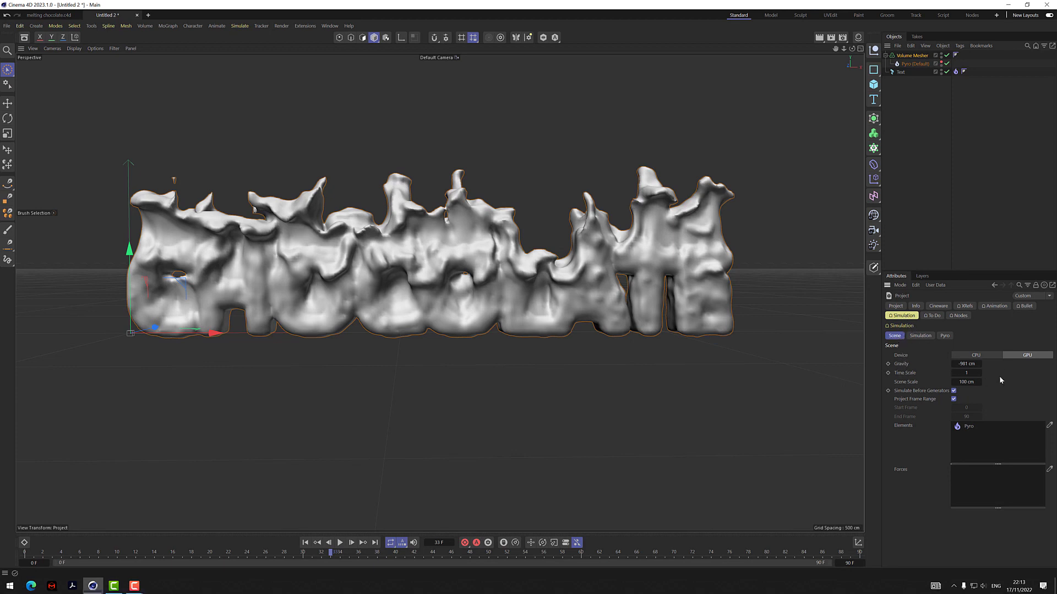
Set the scene's simulation gravity to 981 cm and play the simulation from the start to about frame 84
click(972, 364)
click(963, 364)
click(960, 363)
key(Delete)
key(Return)
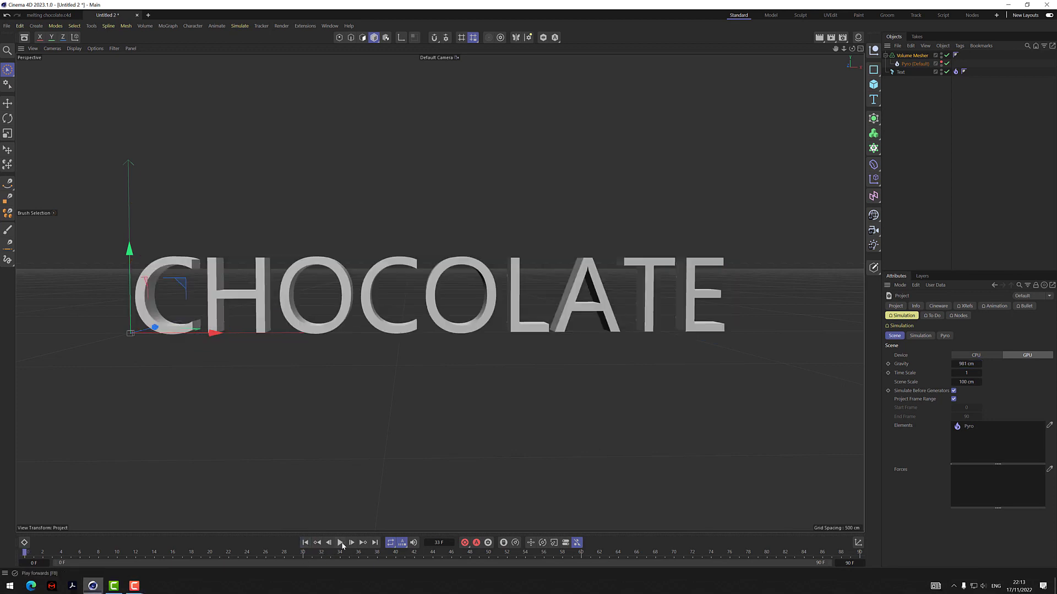
click(340, 543)
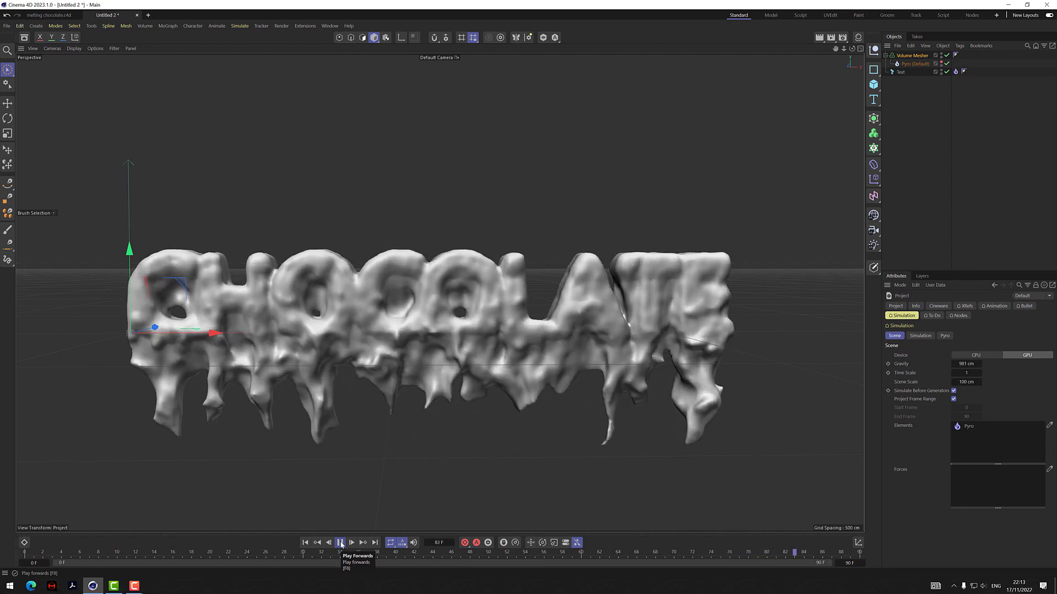
click(341, 544)
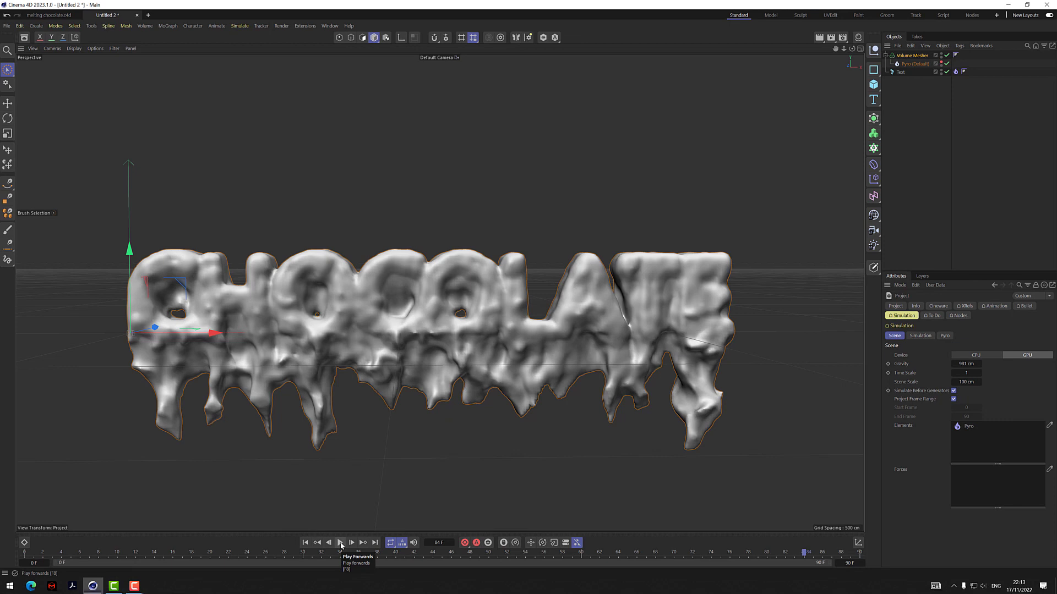
Set the Pyro object's Relative Temperature Dissipation to 0%
click(912, 65)
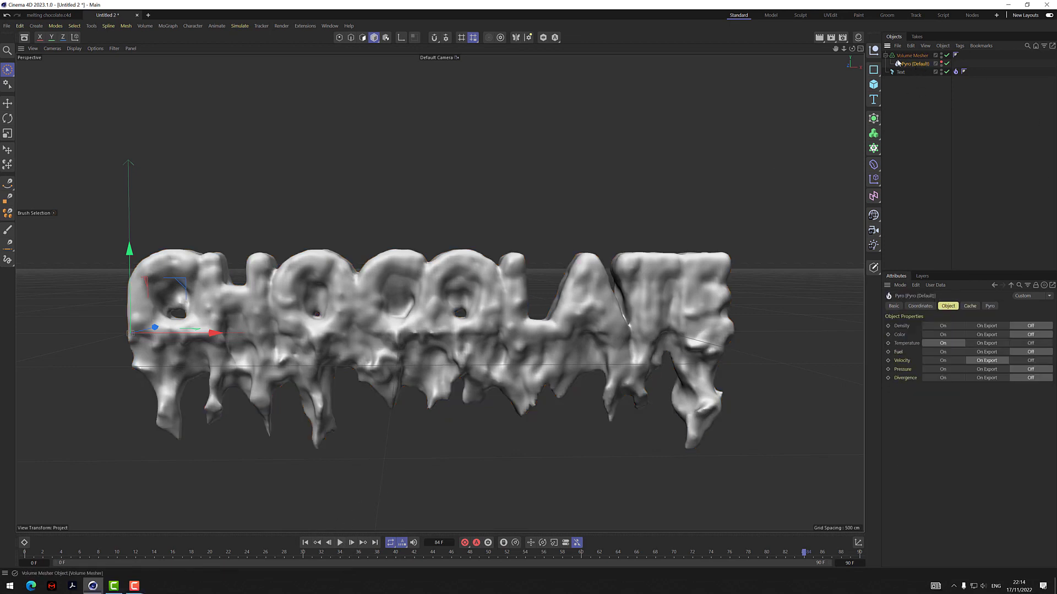
click(988, 307)
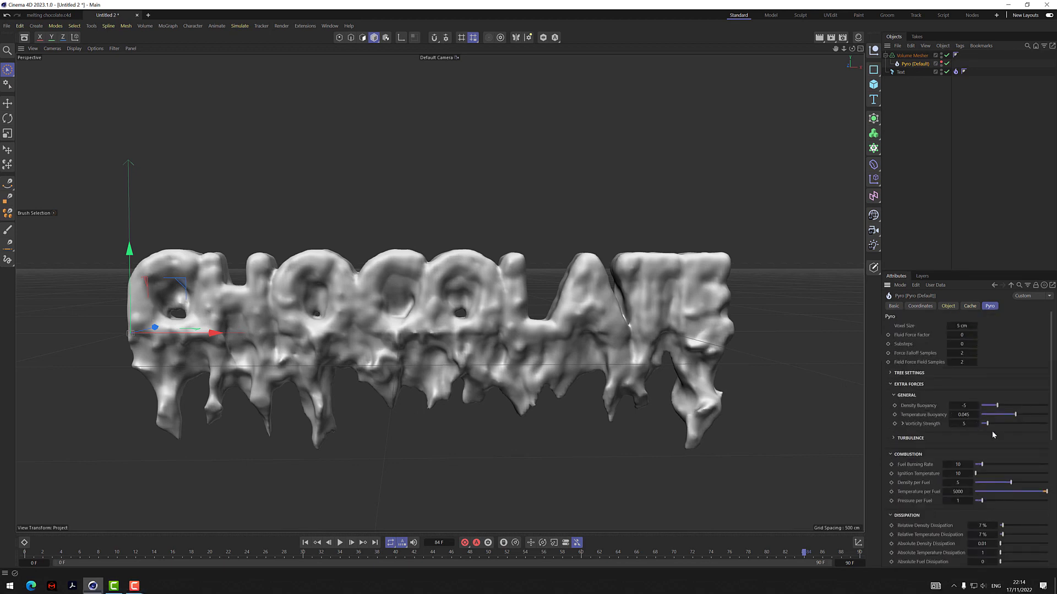
scroll(1023, 428, down, 2)
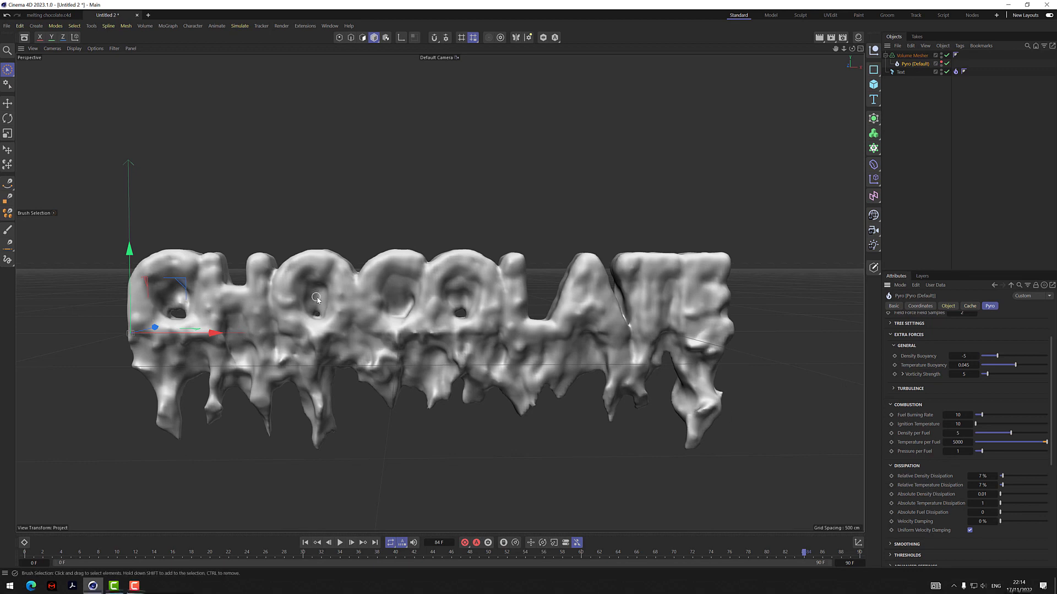
click(956, 71)
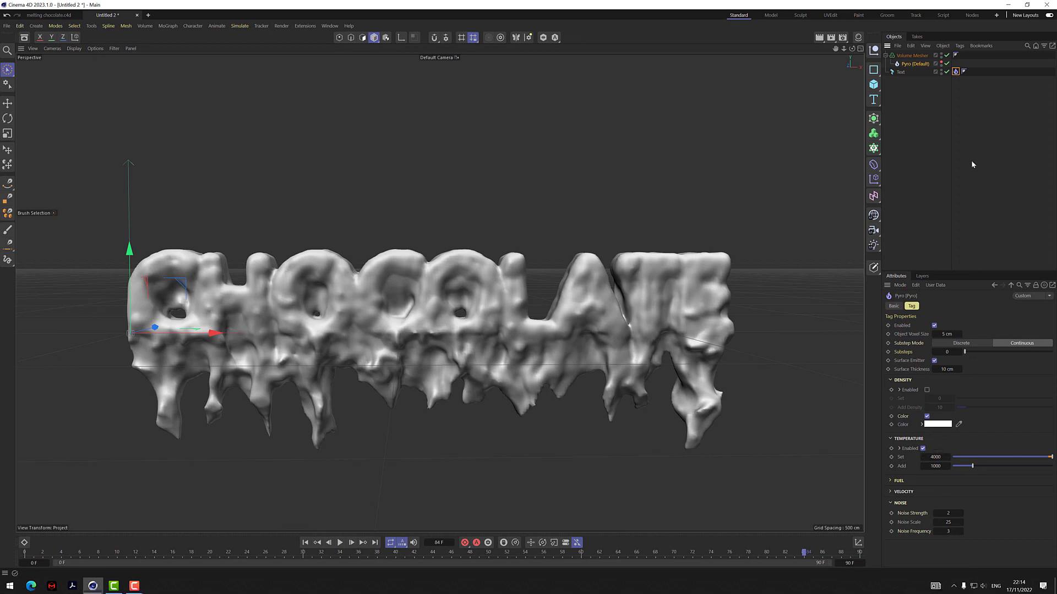
click(912, 65)
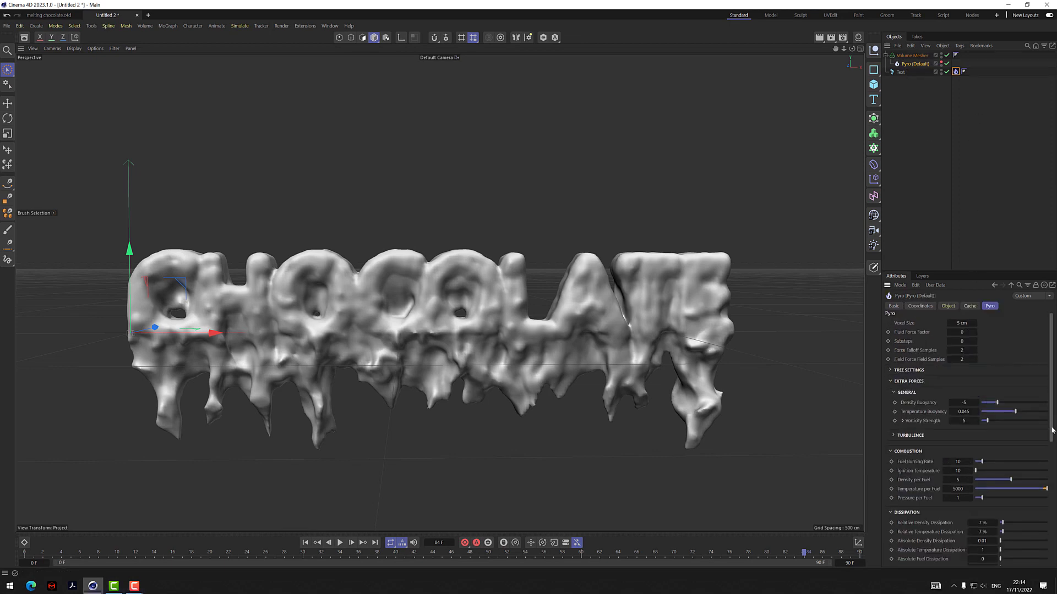
scroll(1053, 428, down, 3)
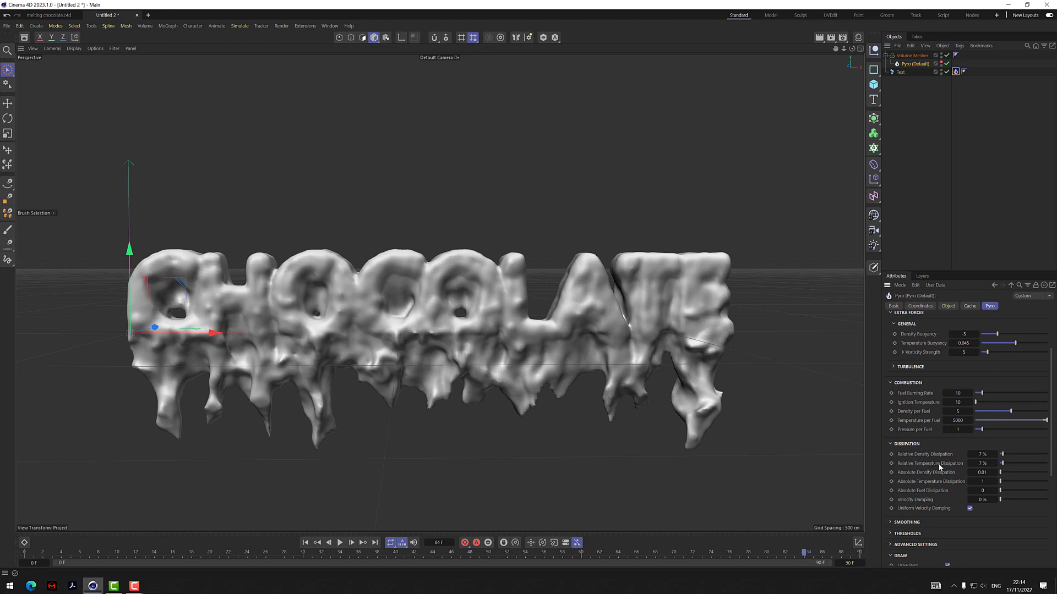
double_click(984, 464)
text(0)
key(Return)
Replay the simulation from the first frame to about frame 73, viewing the whole melting mesh from farther away
click(306, 543)
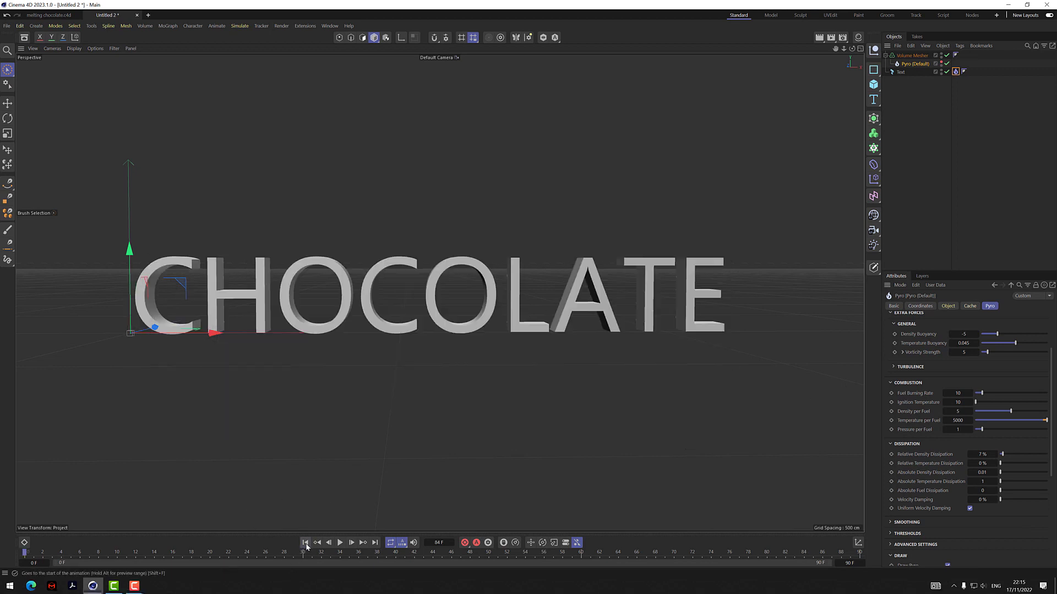
click(341, 543)
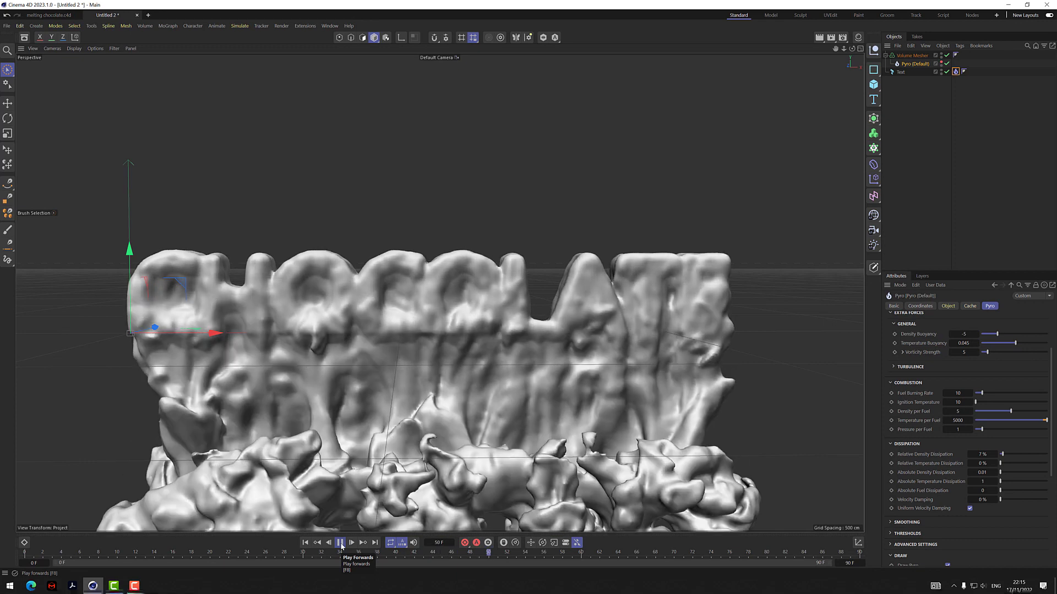
click(340, 543)
scroll(440, 293, down, 2)
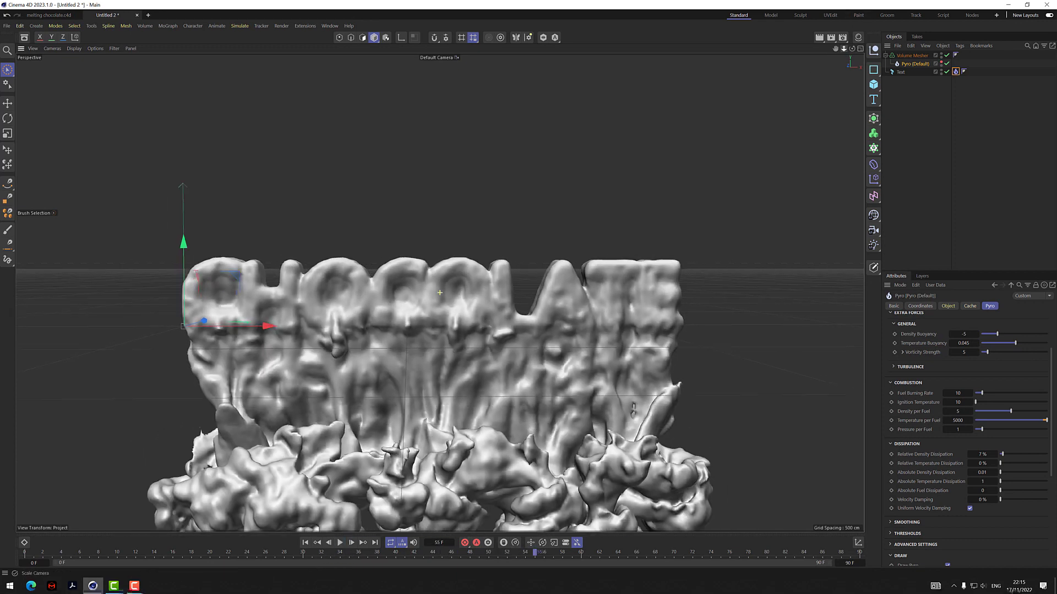
scroll(440, 293, down, 3)
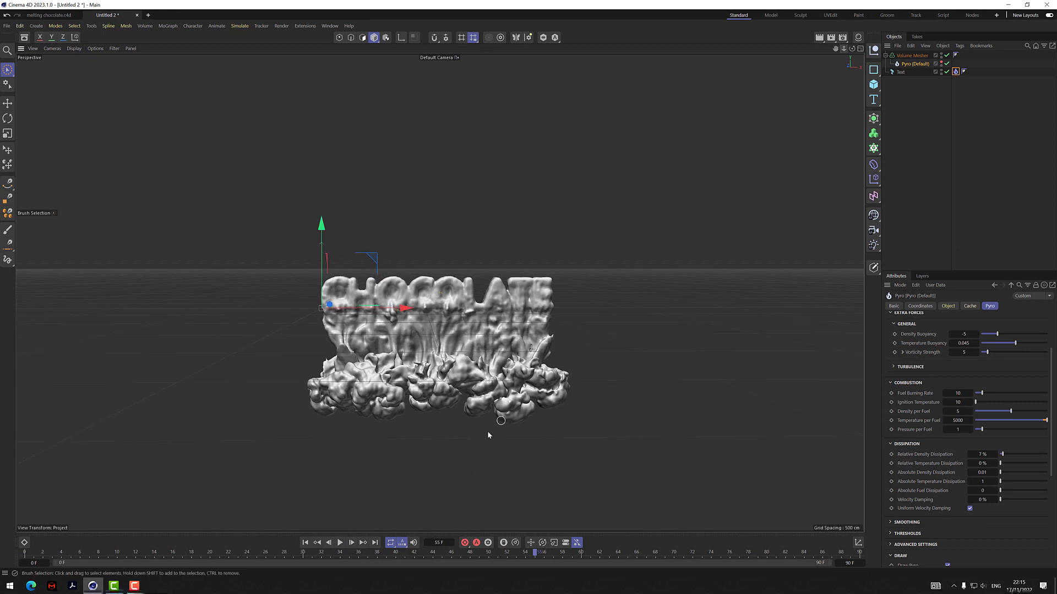
click(340, 543)
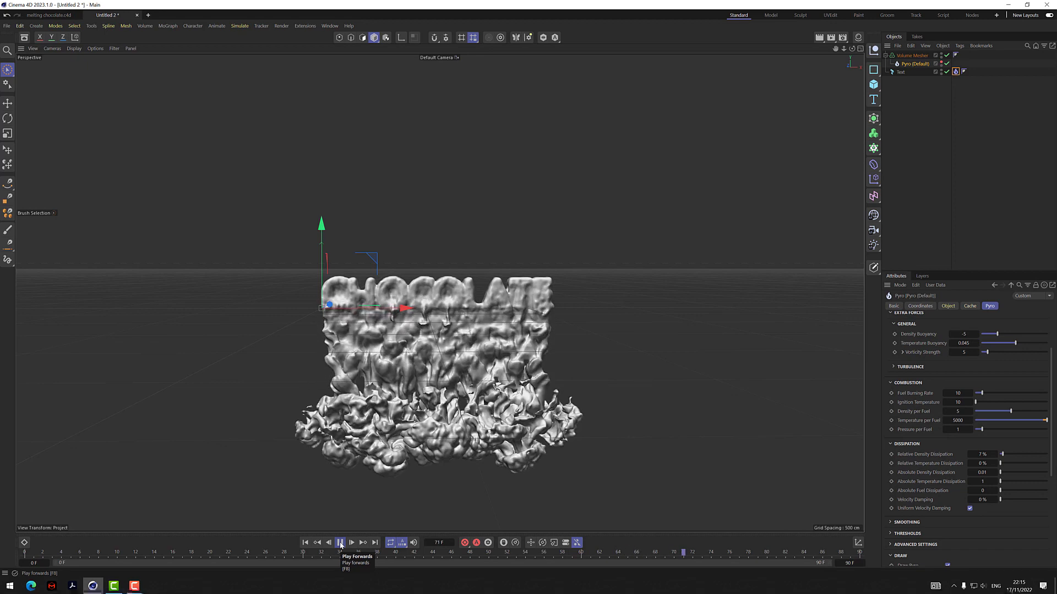
click(340, 543)
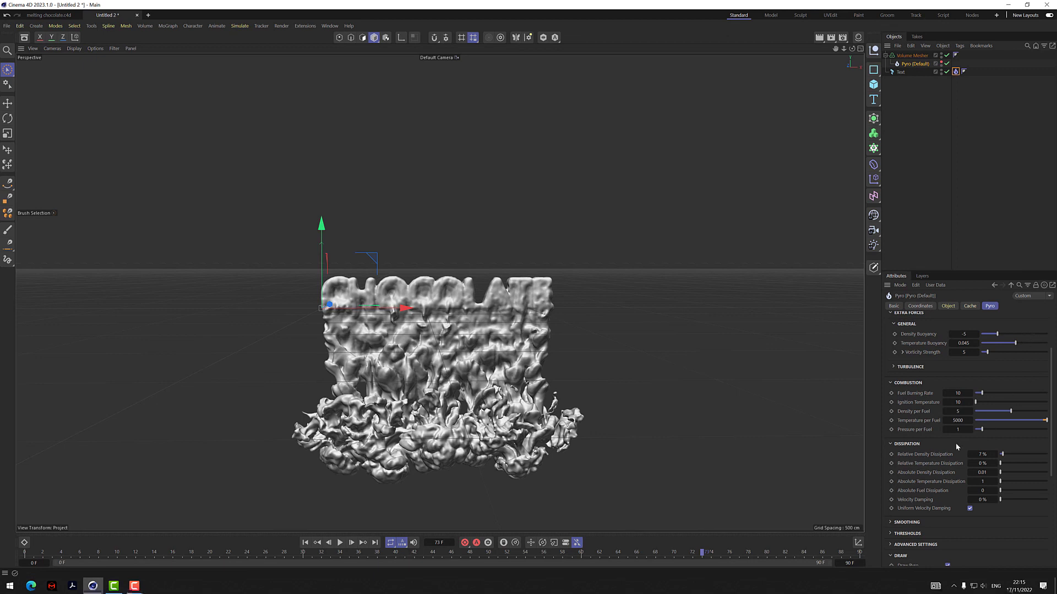
Try a Temperature Smooth Factor of 0% in the Pyro smoothing settings and replay the simulation to about frame 33
click(891, 522)
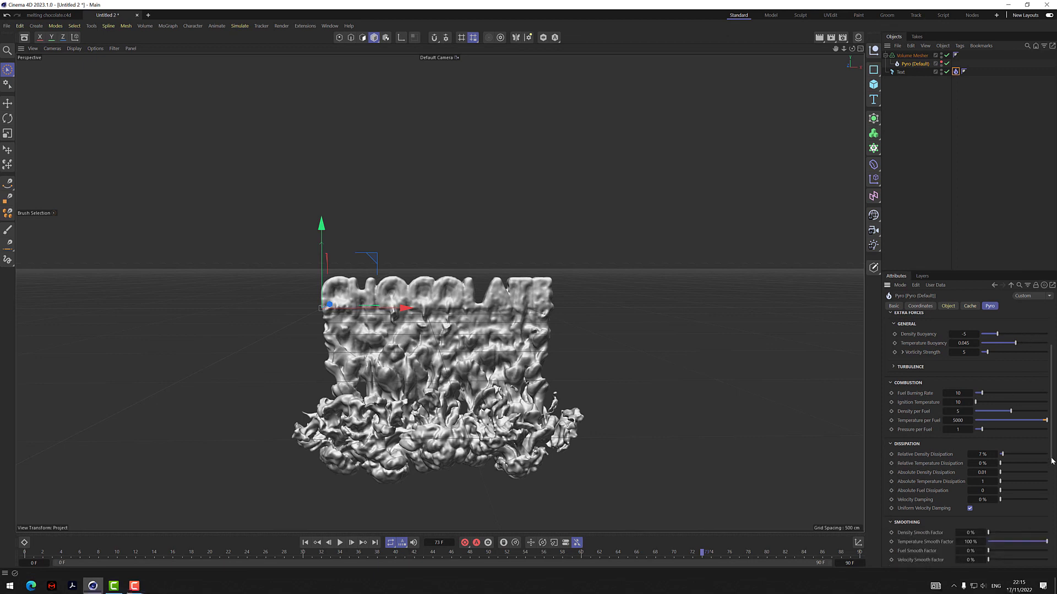
drag(1052, 461, 1052, 494)
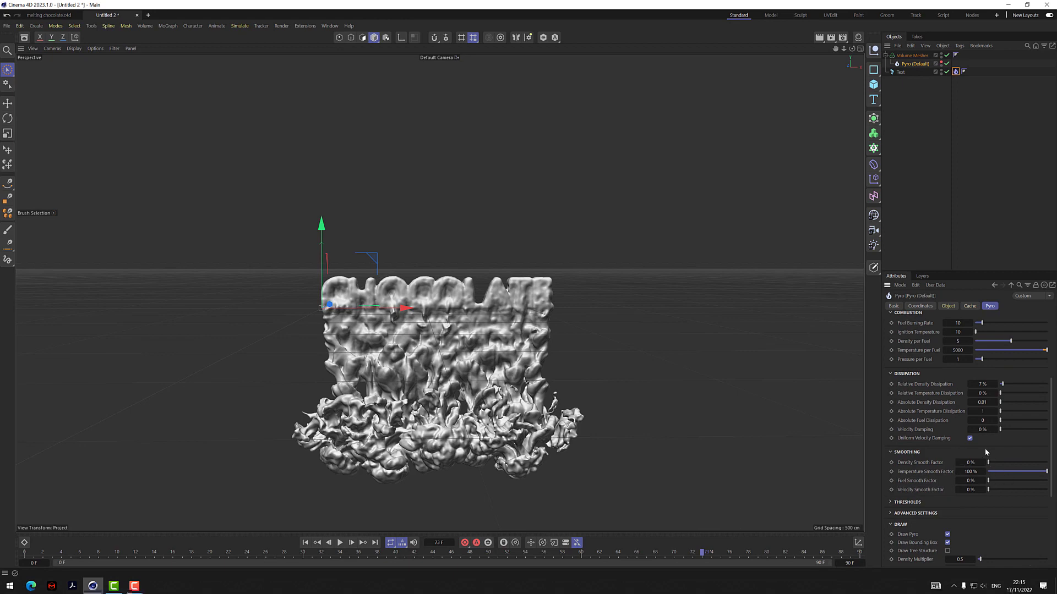
mouse_move(999, 470)
mouse_down()
mouse_move(995, 480)
mouse_move(985, 472)
mouse_up()
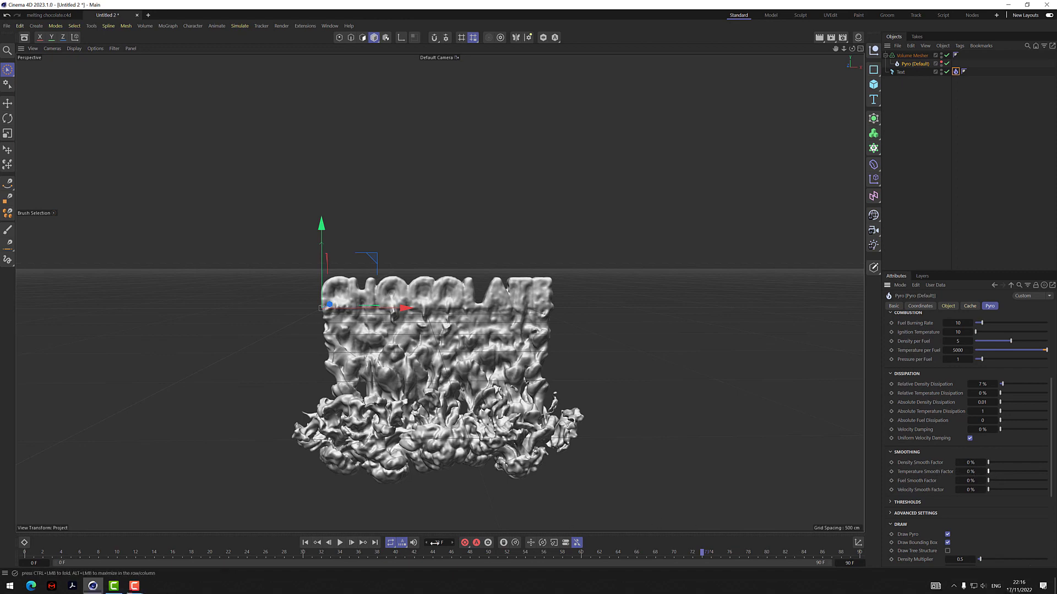
click(305, 543)
click(340, 543)
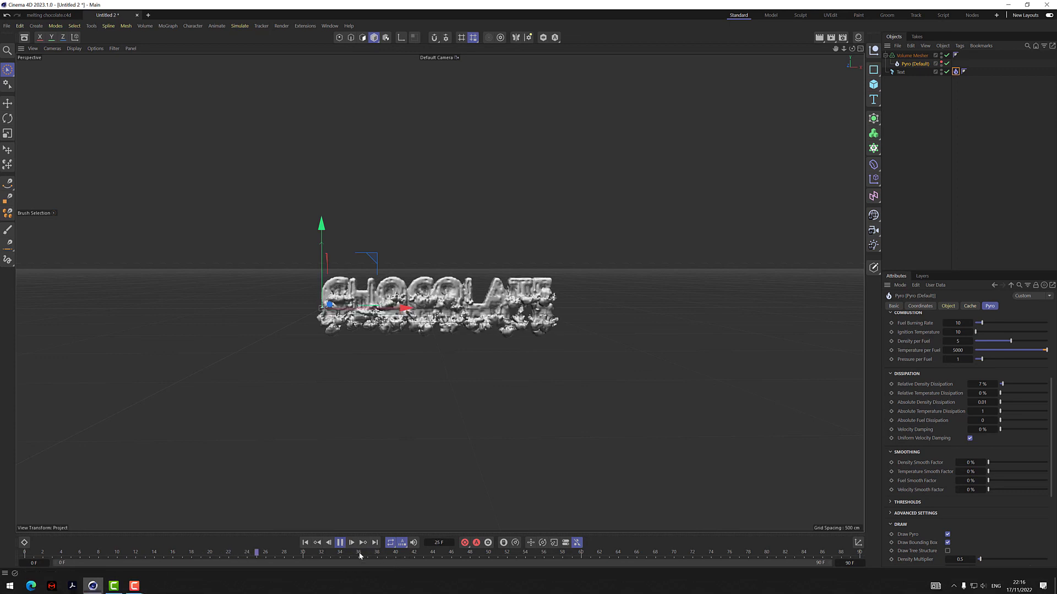
key(F8)
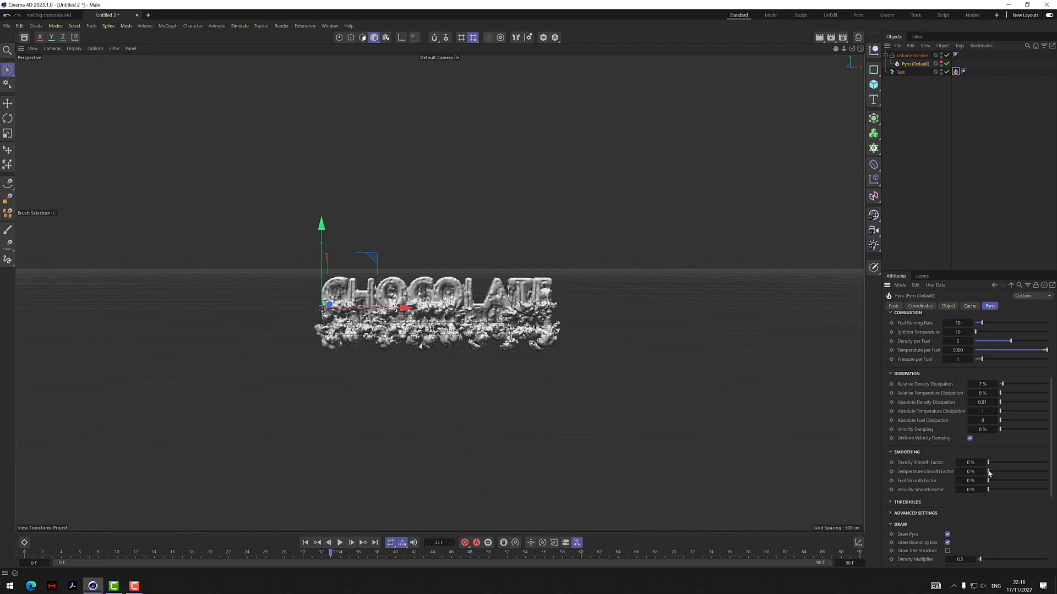
Set the Temperature Smooth Factor back to 100% and replay the simulation from the start to about frame 45
drag(988, 472, 1047, 472)
click(306, 543)
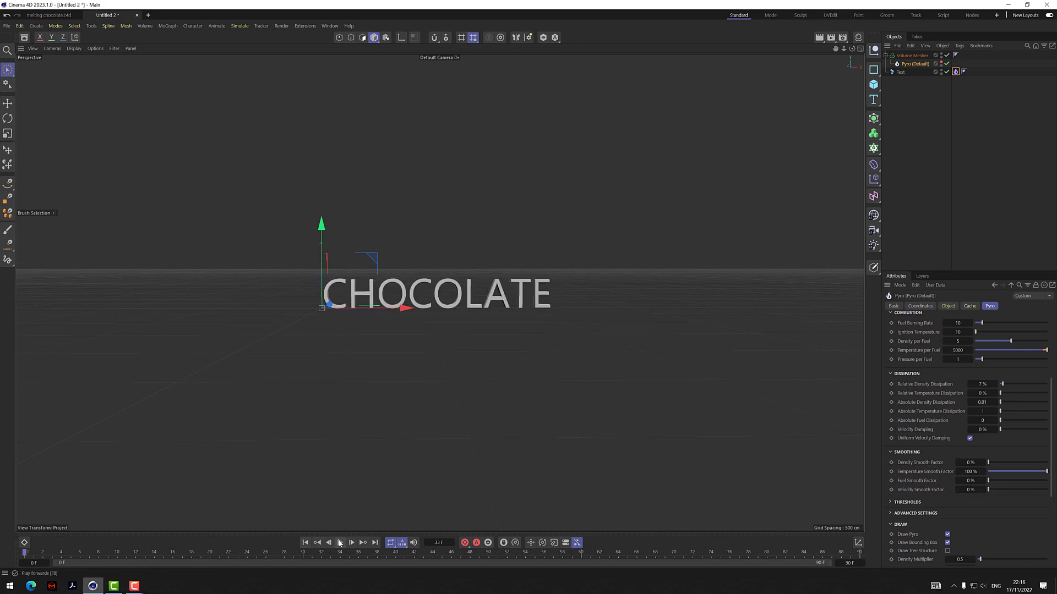
click(339, 542)
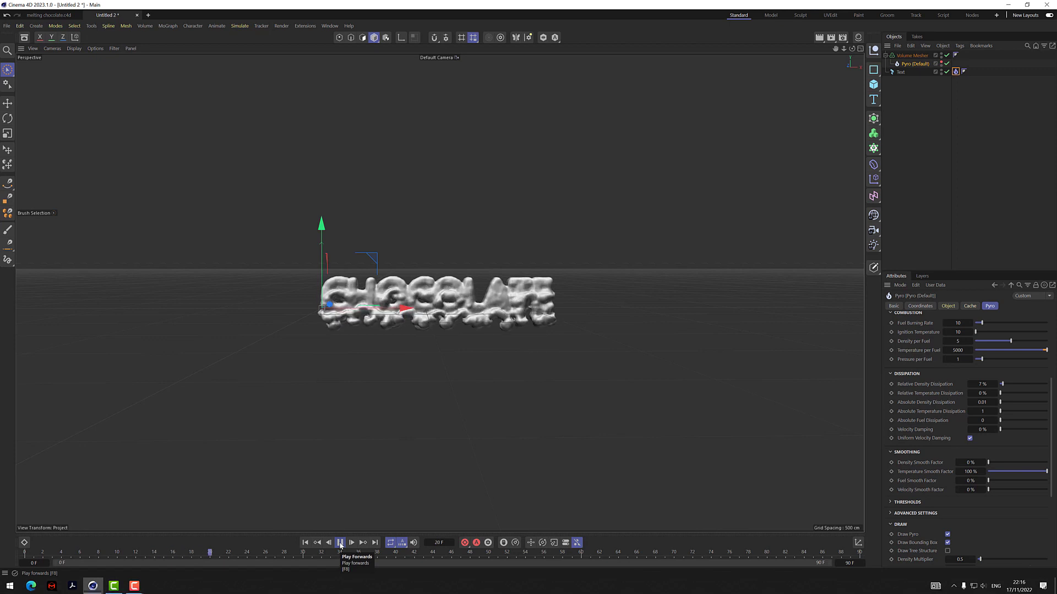
click(339, 542)
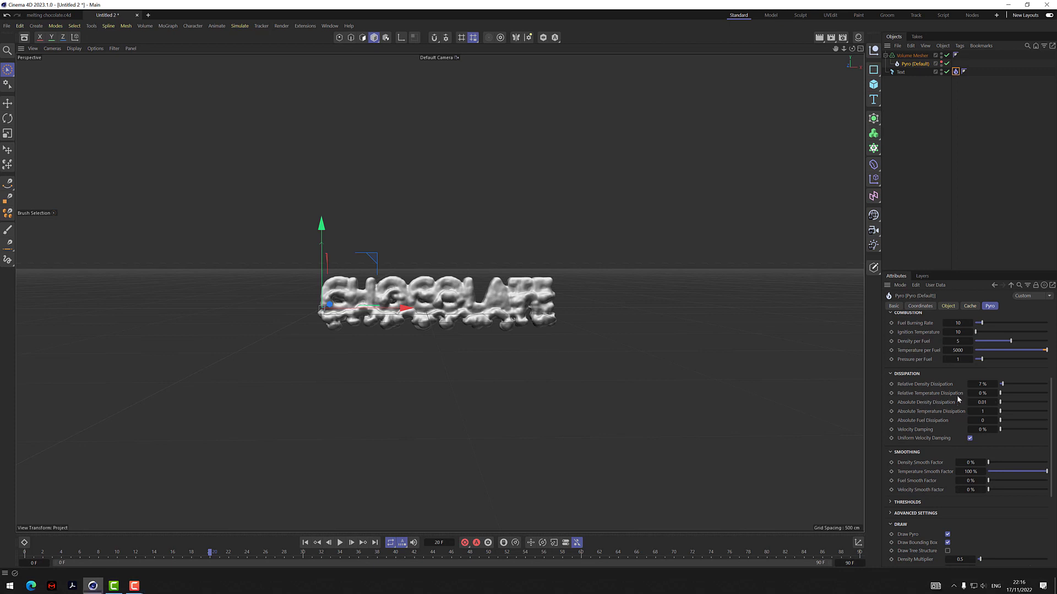
click(340, 542)
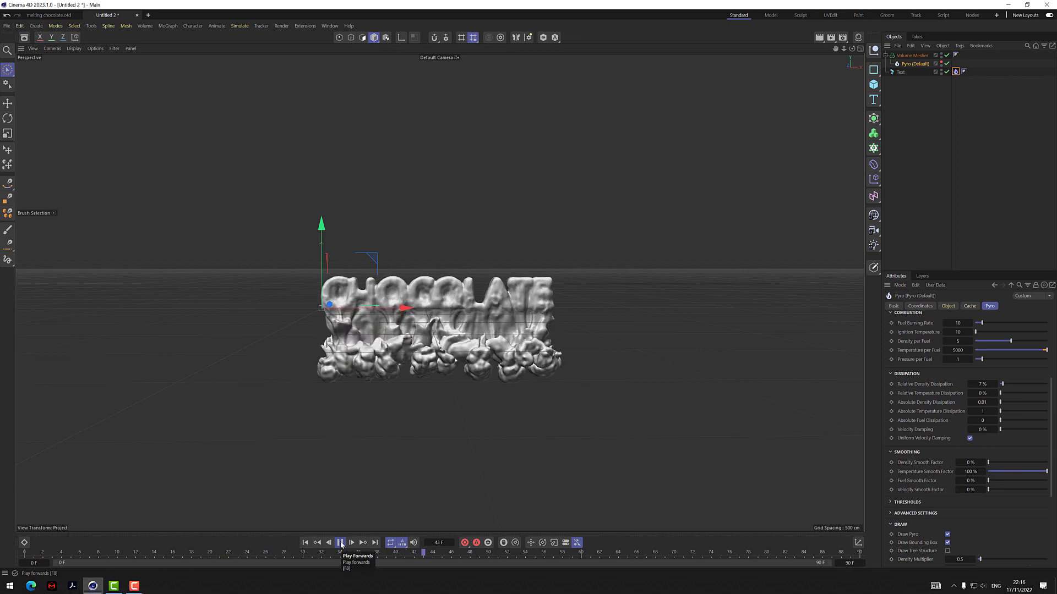
click(341, 543)
Return to the first frame, add a cube, and stretch it to about 968 cm along X, centred along the text
click(305, 544)
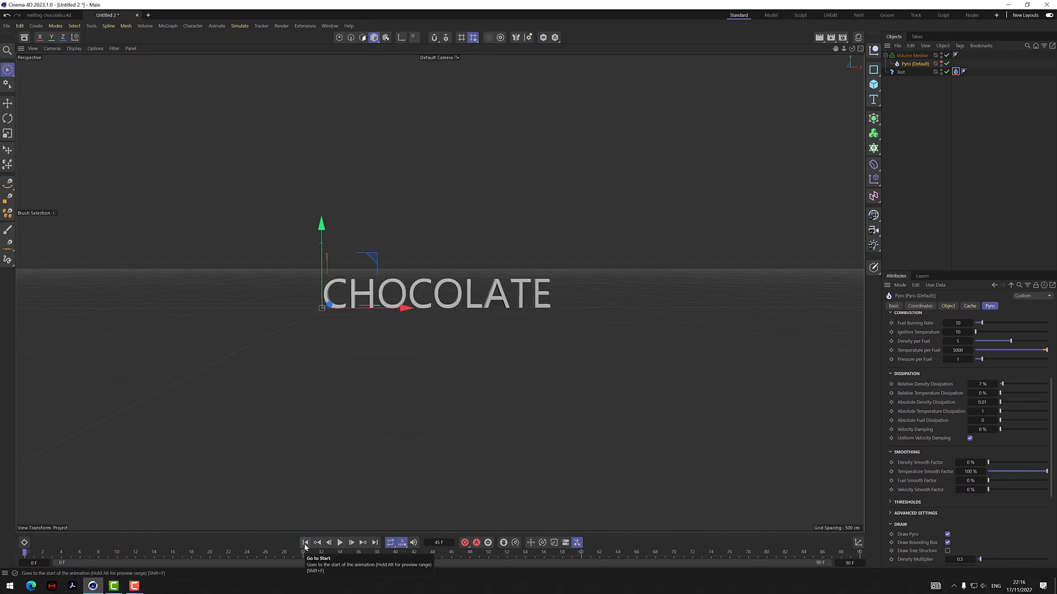
scroll(439, 292, up, 2)
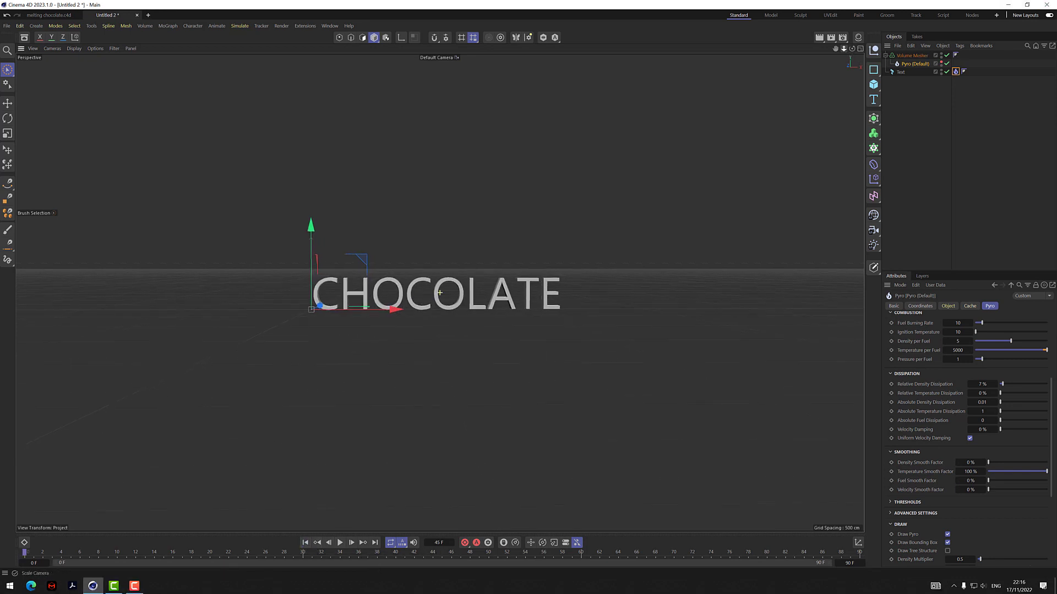
scroll(439, 293, up, 3)
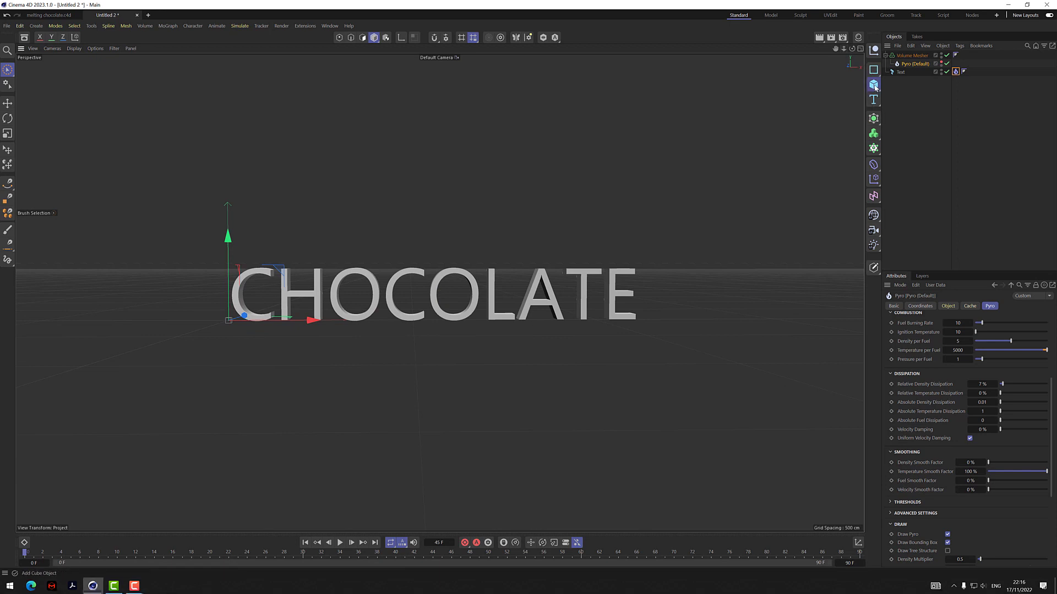
click(874, 86)
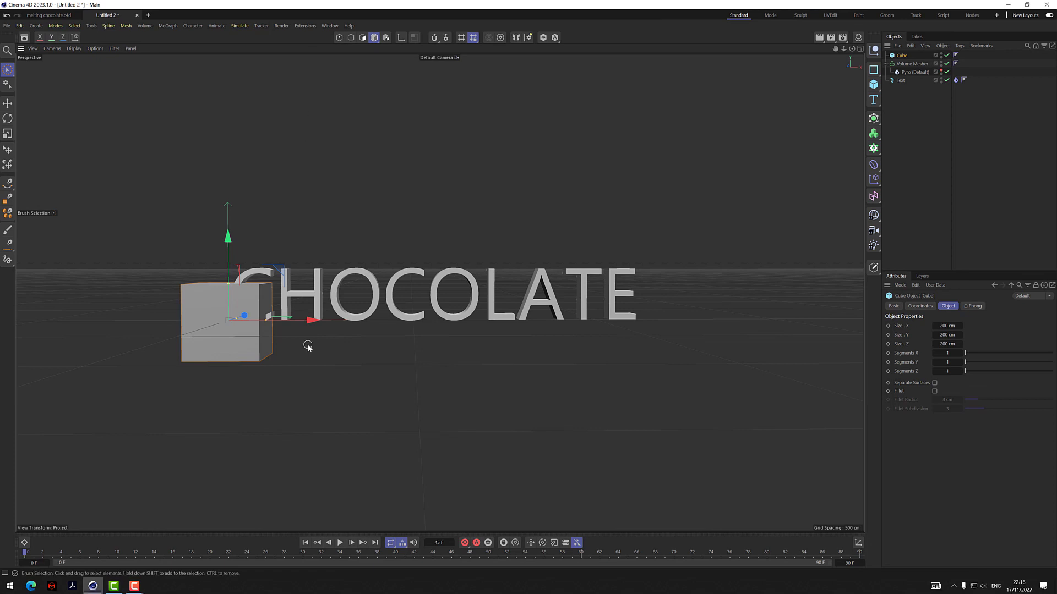
drag(266, 319, 515, 322)
scroll(439, 293, down, 2)
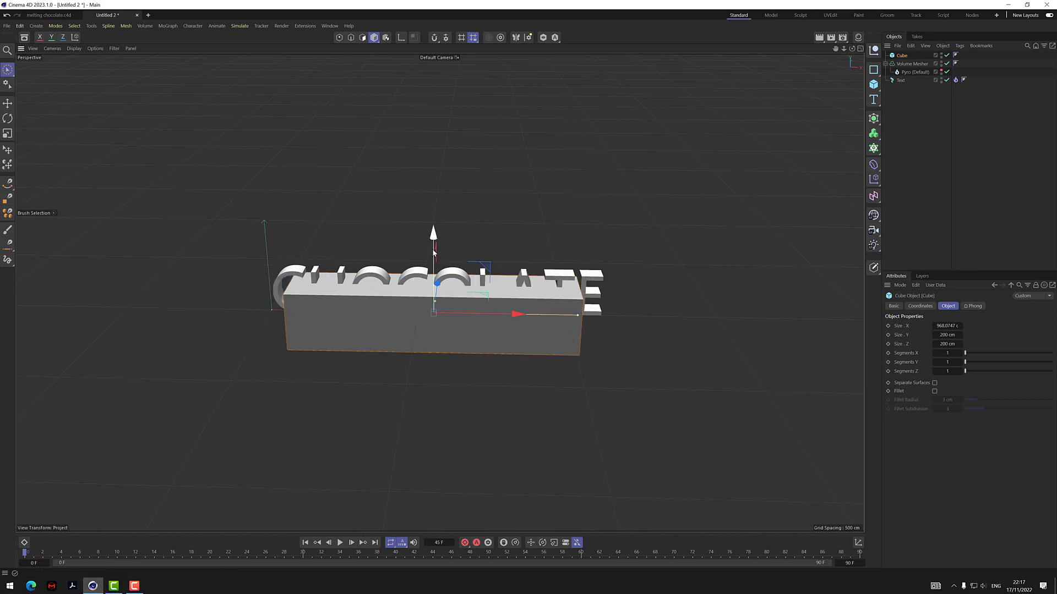
Lower the cube beneath the text and play the simulation to about frame 38
drag(433, 252, 433, 309)
mouse_move(855, 59)
mouse_down()
mouse_move(855, 80)
mouse_move(855, 63)
mouse_up()
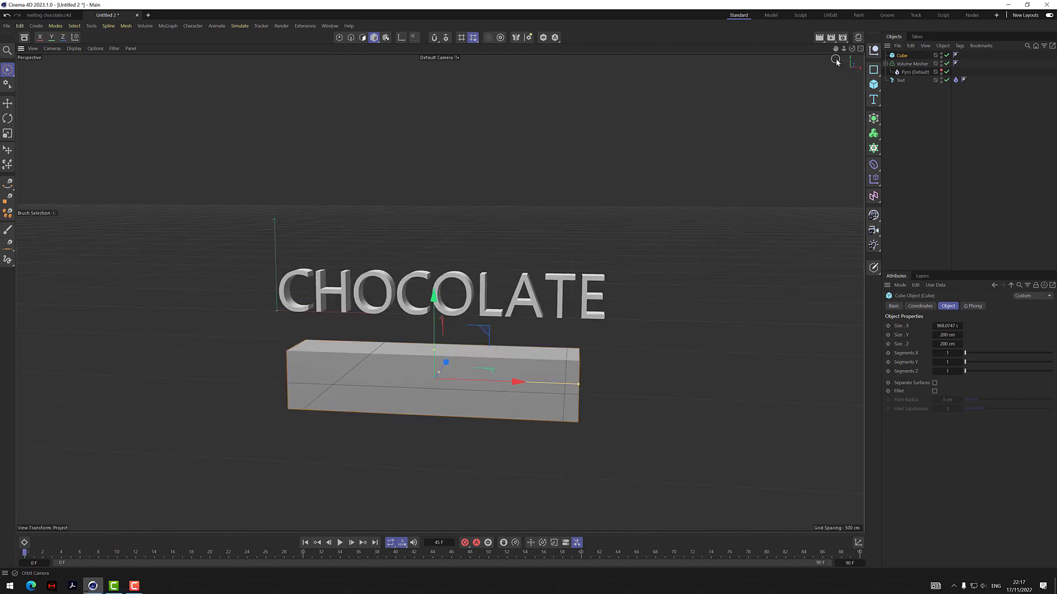
click(340, 543)
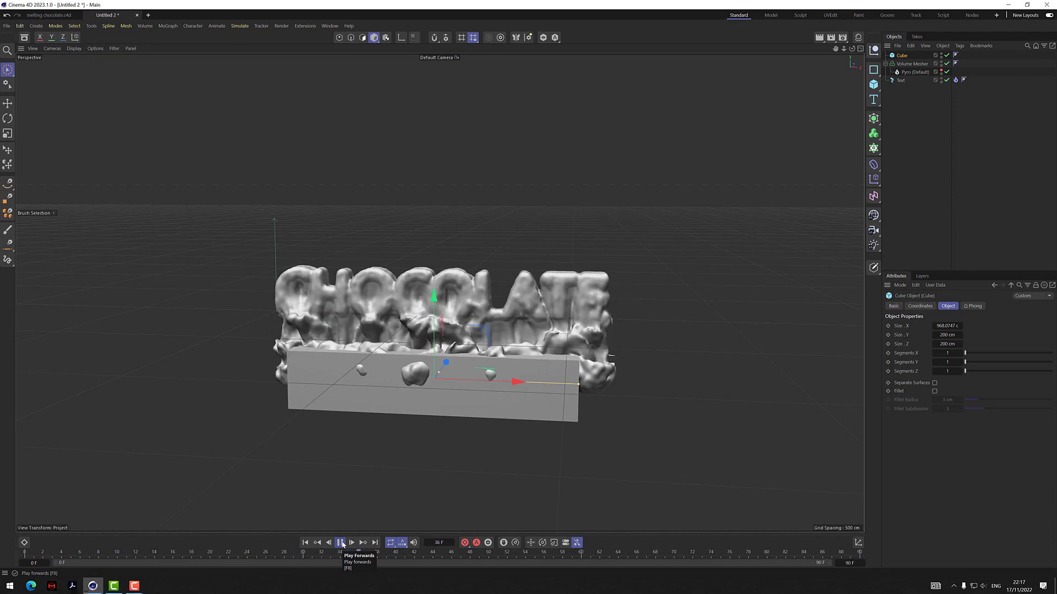
click(340, 543)
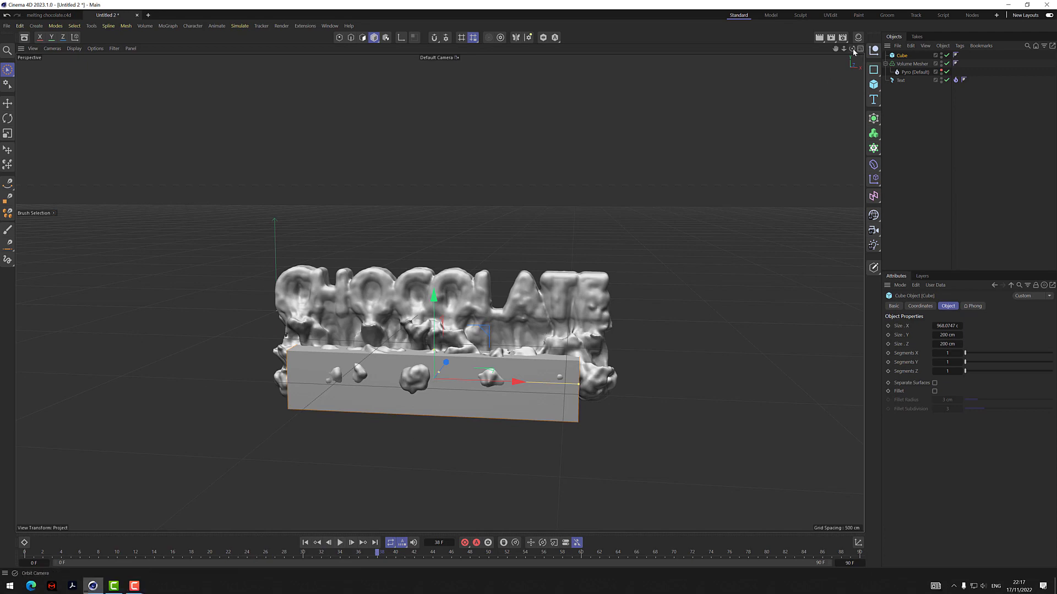
Return the animation to the first frame and add a Collider simulation tag to the cube
drag(852, 49, 748, 71)
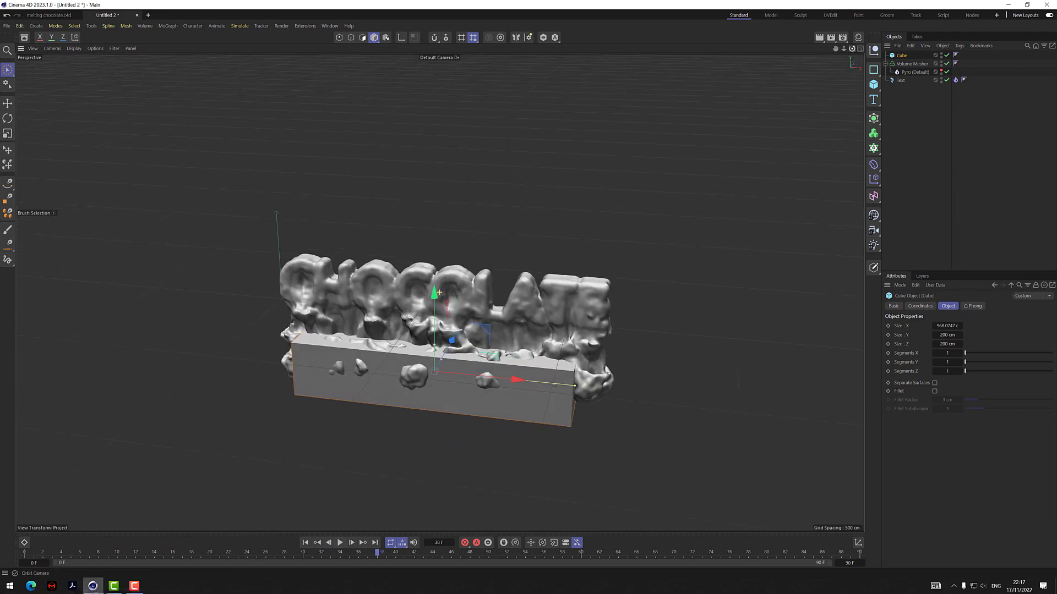
click(305, 543)
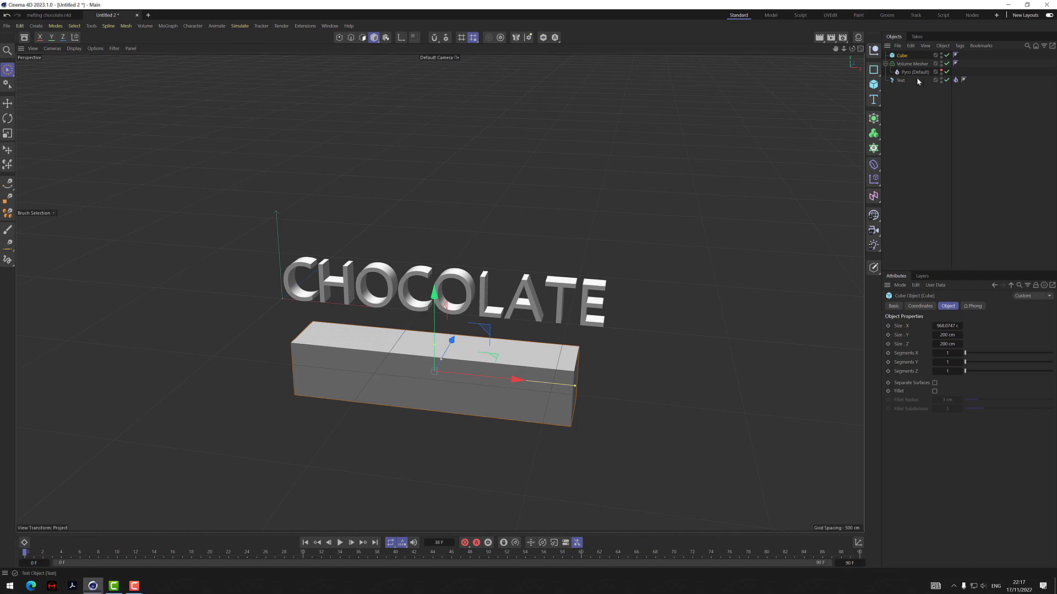
right_click(902, 57)
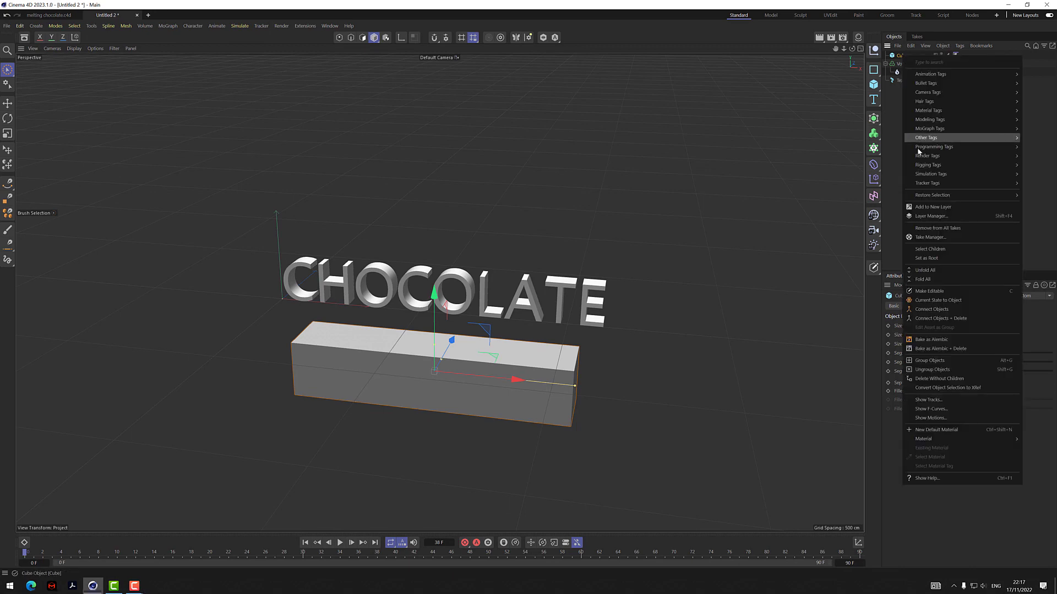
mouse_move(935, 177)
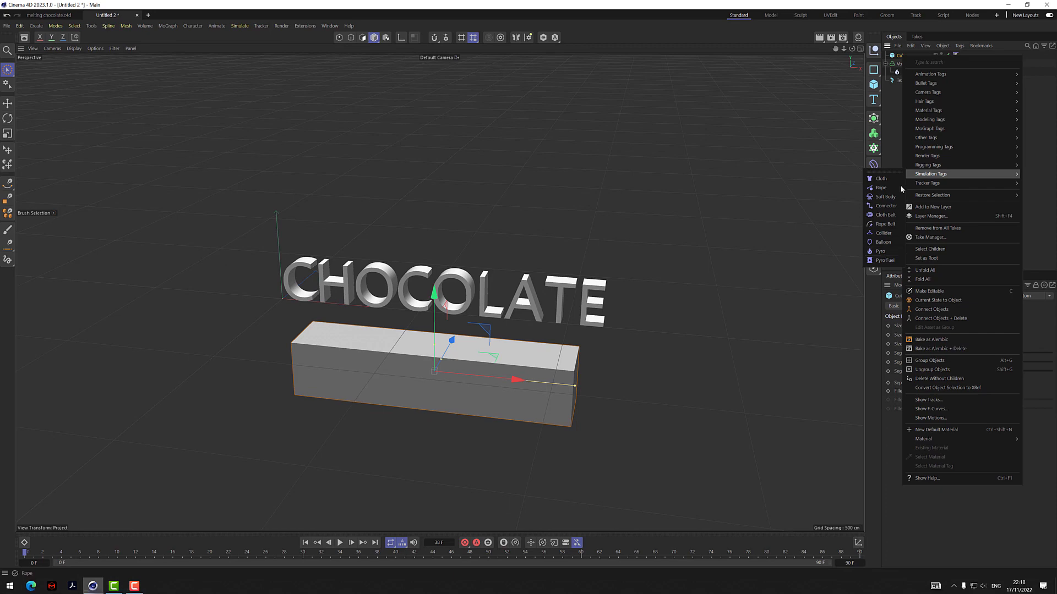
click(884, 233)
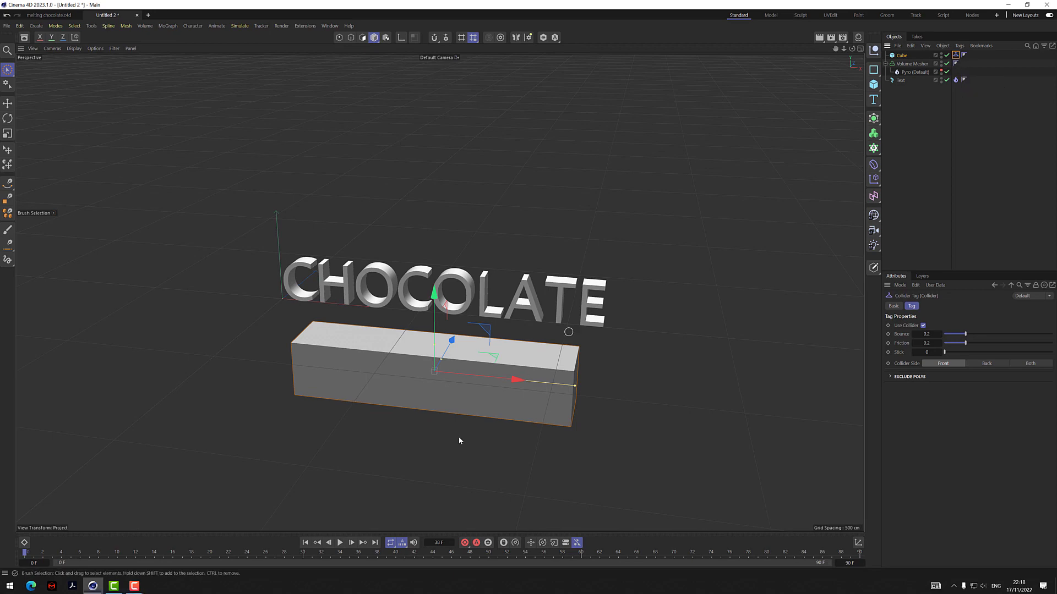
Play the simulation to about frame 34 and examine how the melting mesh meets the cube from the side
click(340, 544)
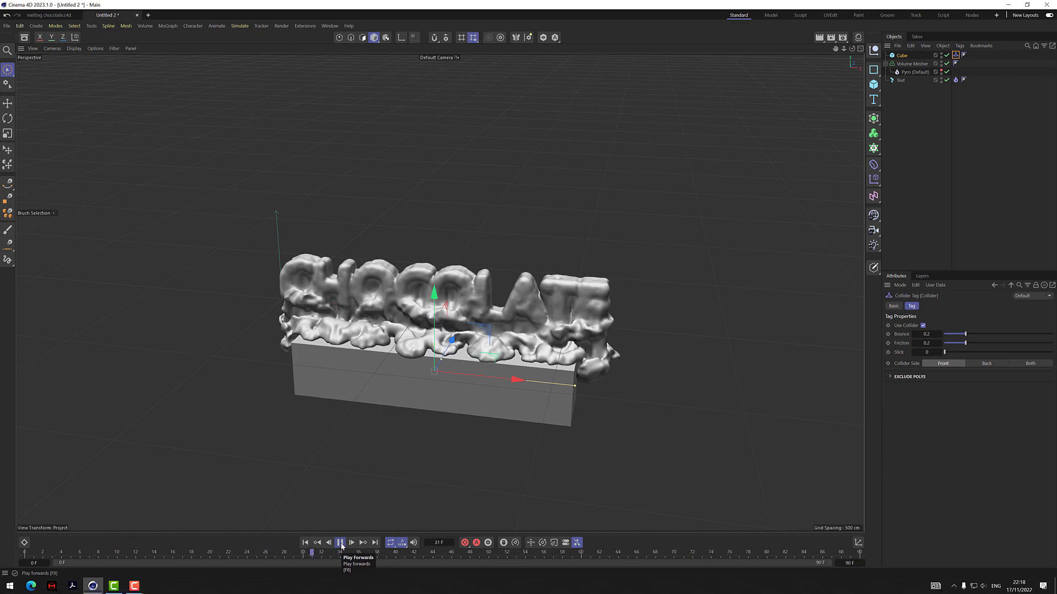
click(341, 544)
drag(852, 49, 748, 52)
drag(844, 49, 875, 49)
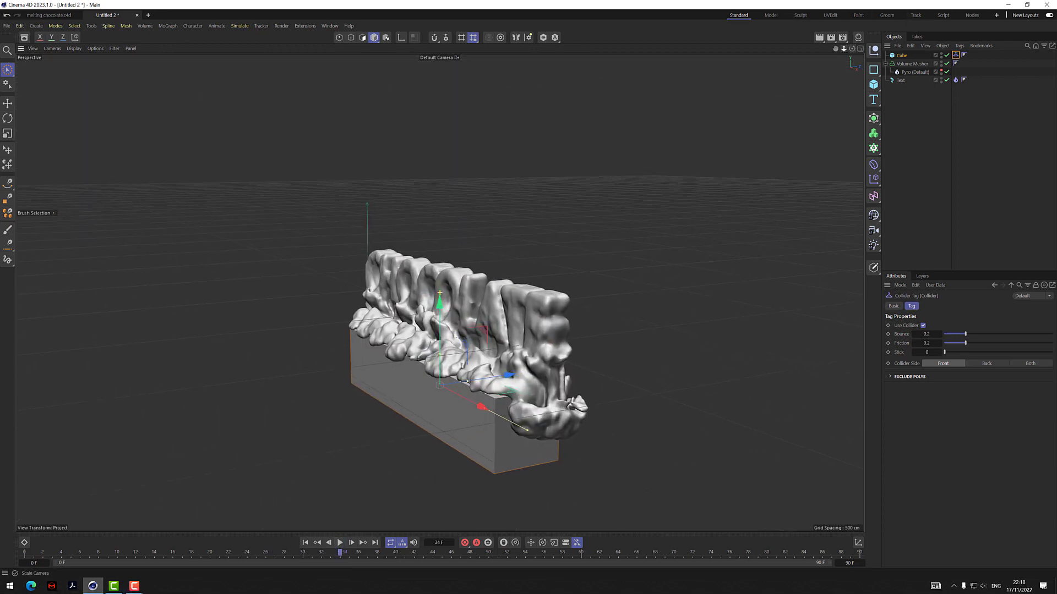
alt+middle_drag(439, 292, 412, 229)
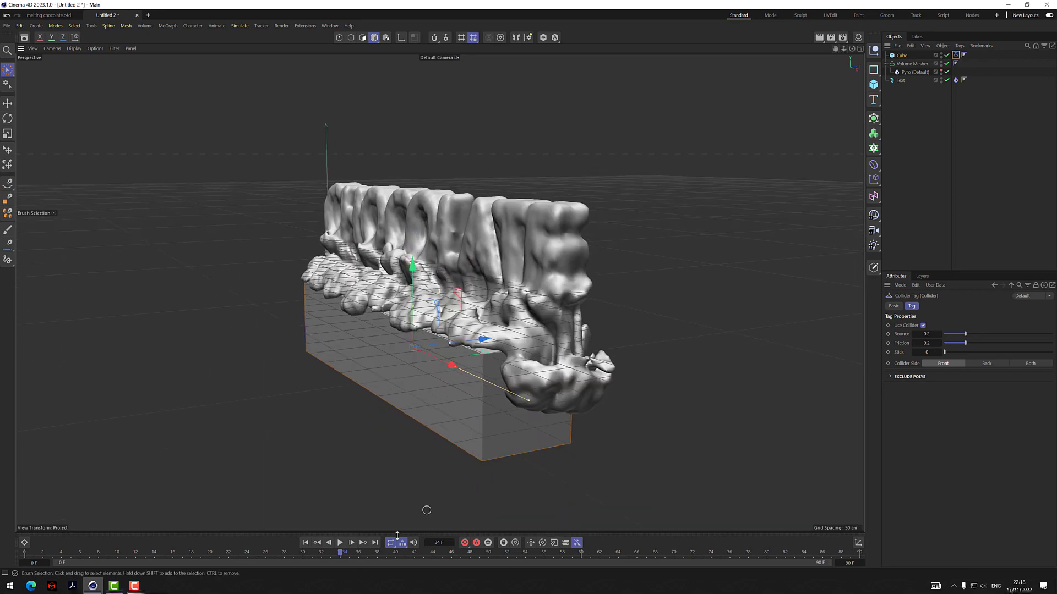
Hide the world grid in the viewport and deselect the cube
click(114, 48)
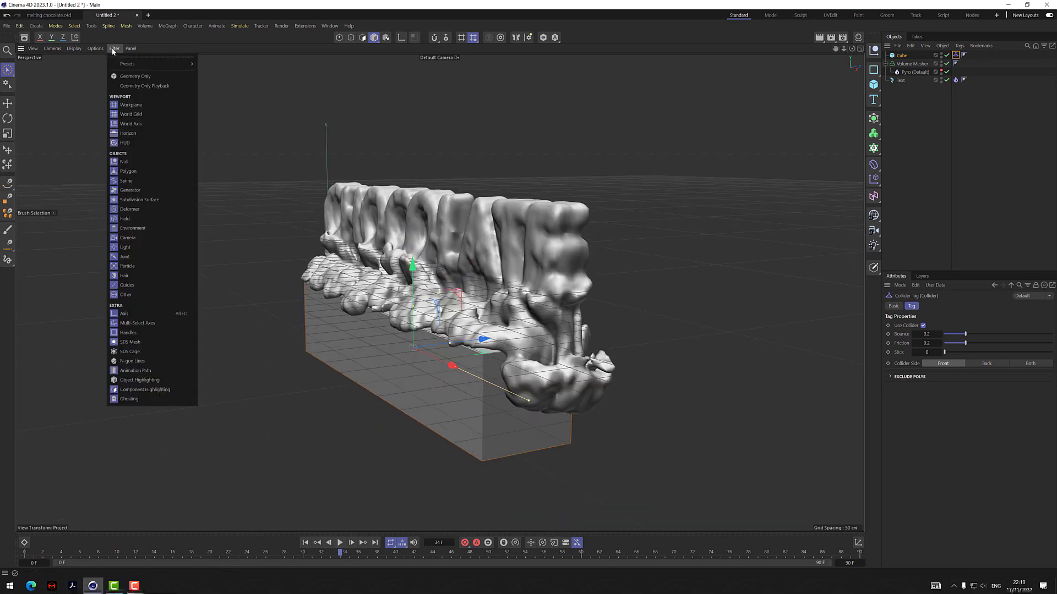
click(128, 115)
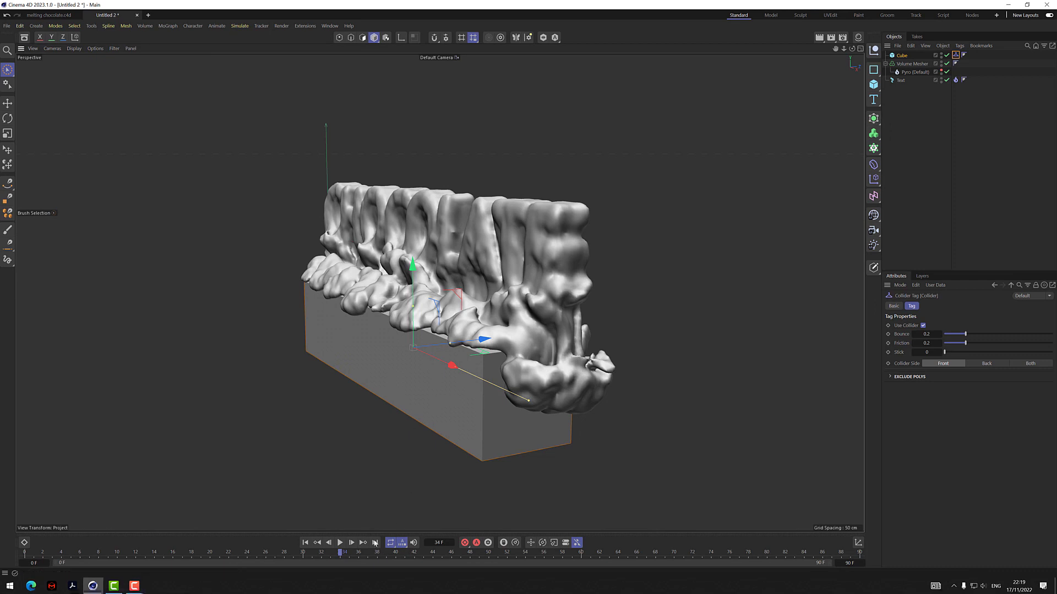
click(939, 222)
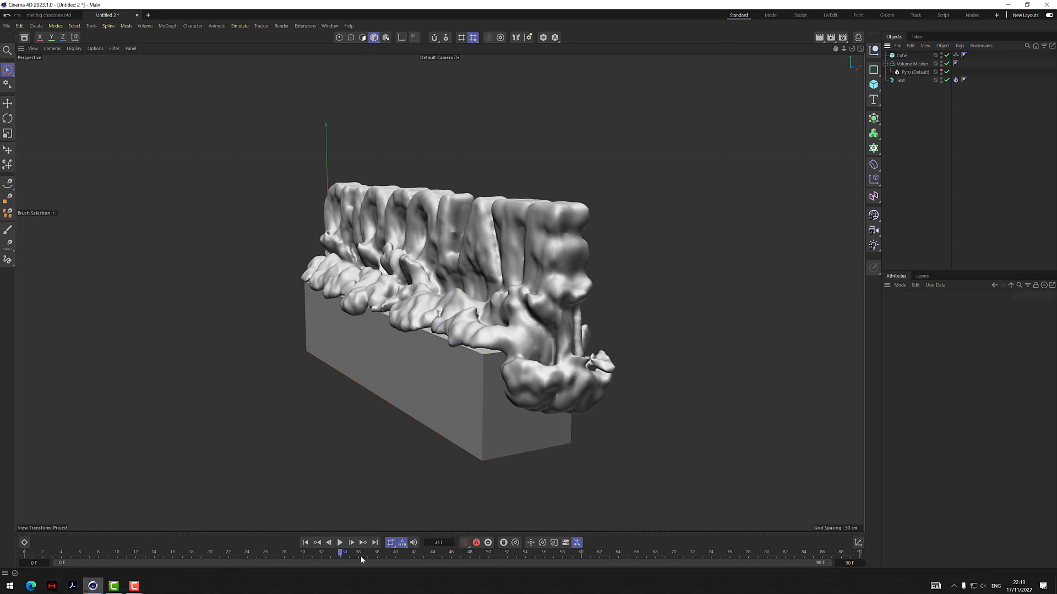
Resume the simulation to about frame 86 and view the flow over the cube from the front
click(340, 544)
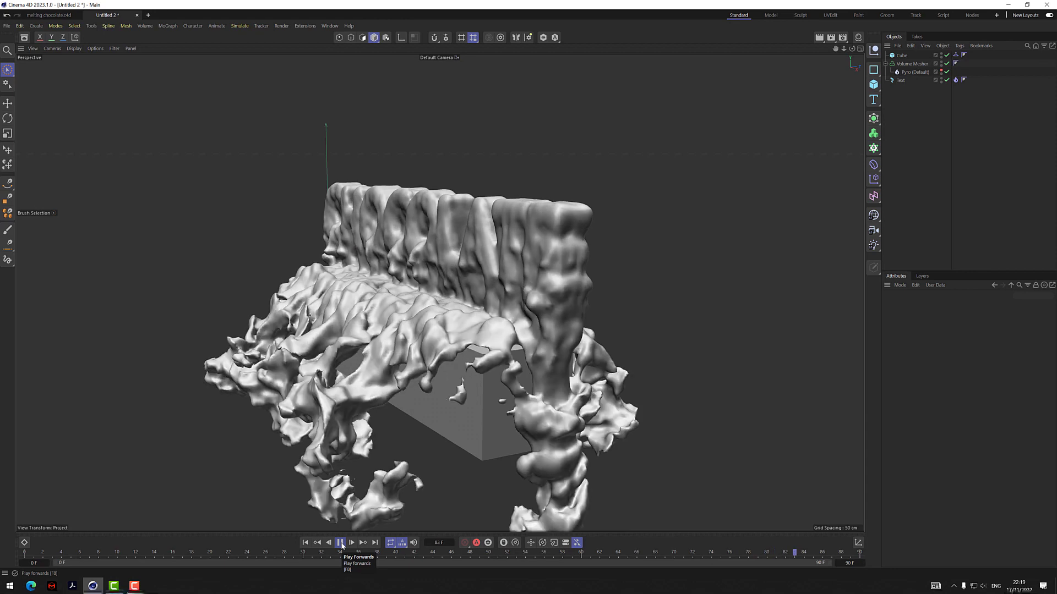
click(340, 544)
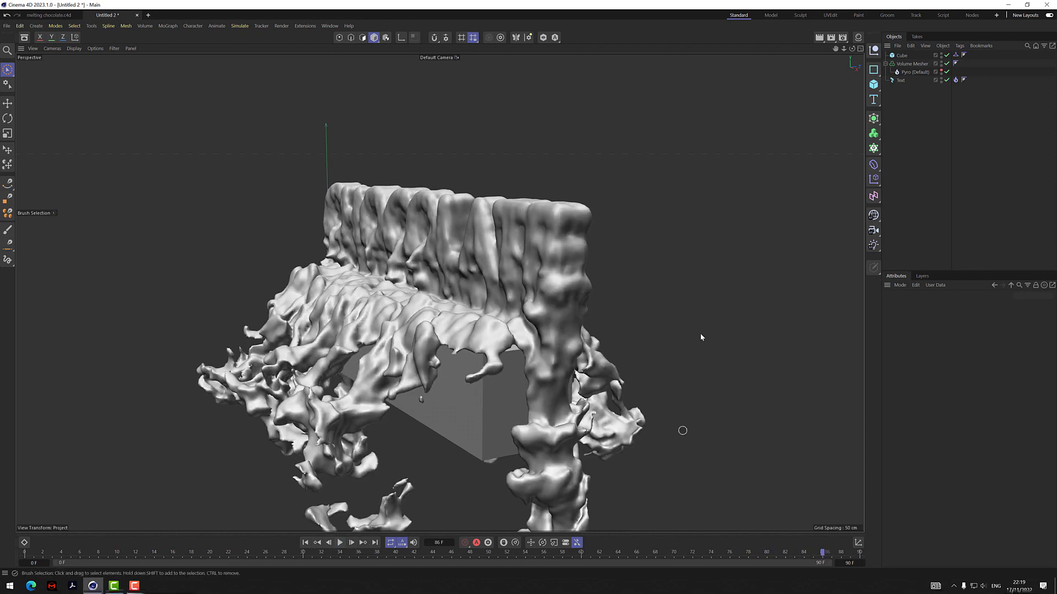
mouse_move(843, 49)
mouse_down()
mouse_move(550, 58)
mouse_move(853, 52)
mouse_up()
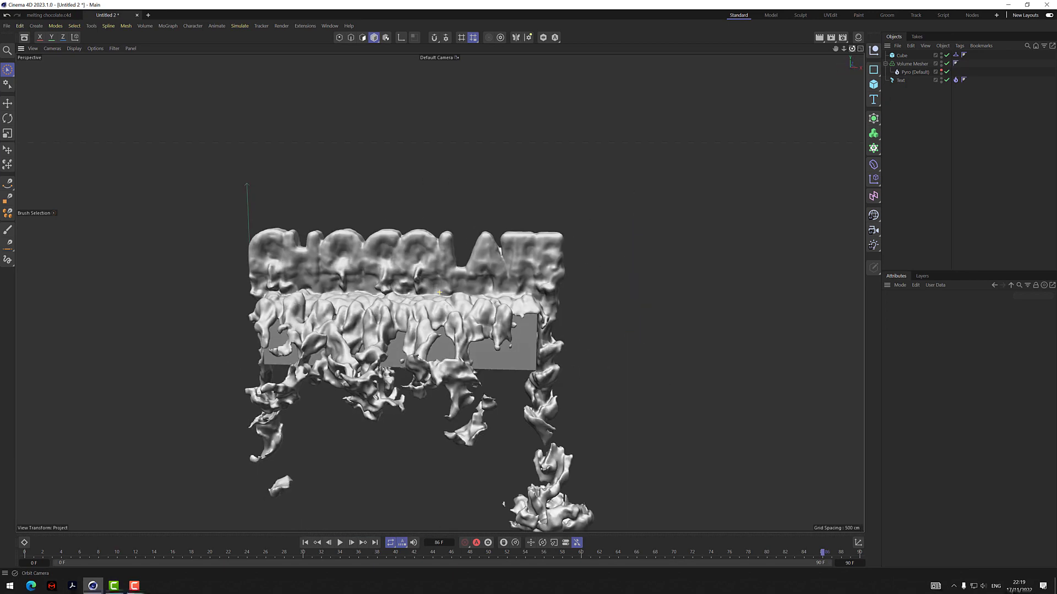
Create a new material and set its colour to brown with hue 39°, saturation 94% and value 26%
click(858, 37)
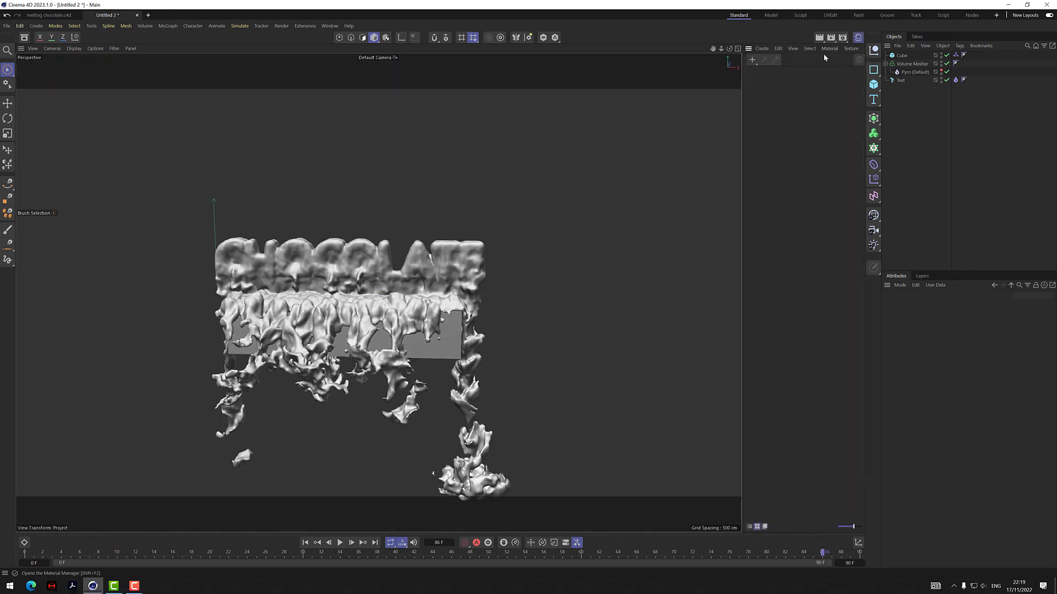
click(752, 60)
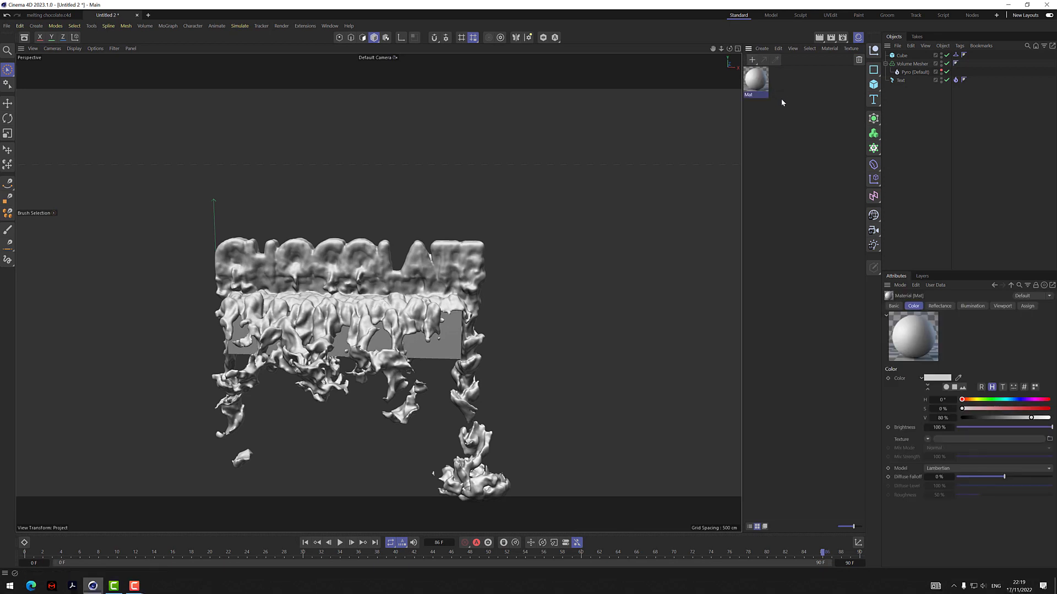
click(793, 122)
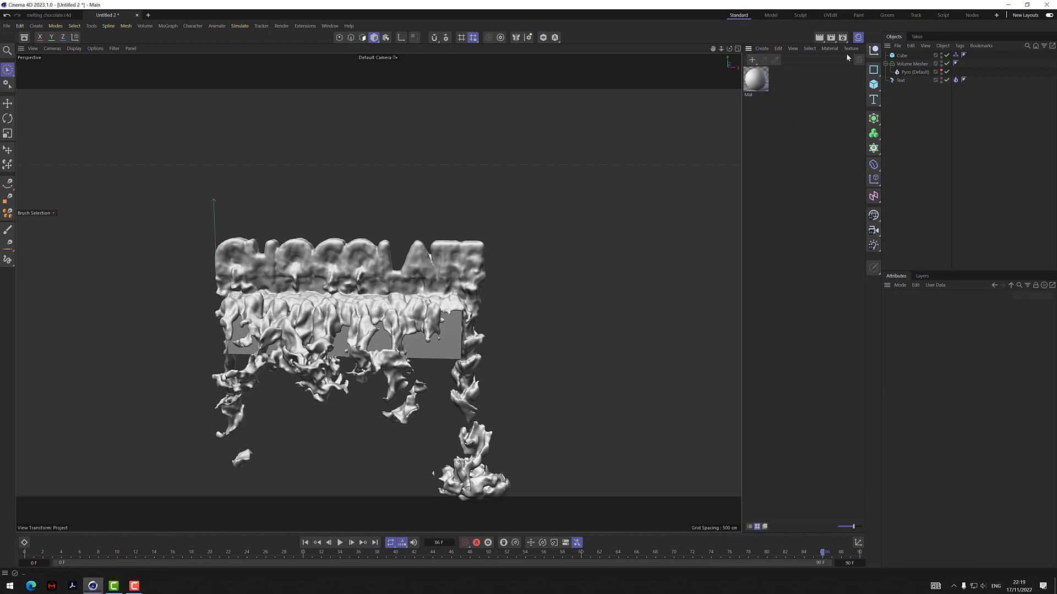
click(756, 78)
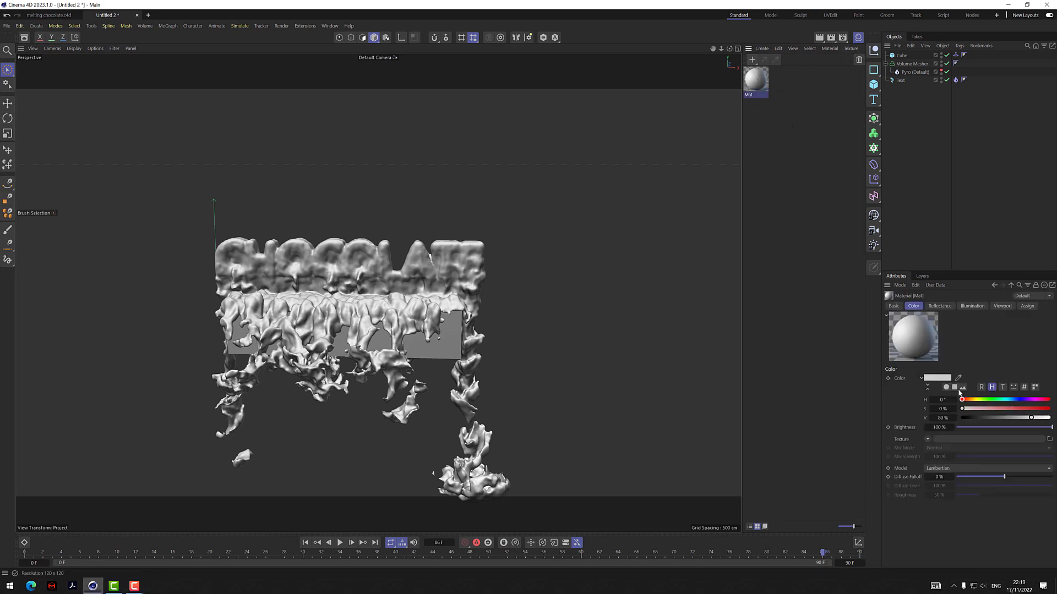
drag(1047, 415, 985, 419)
click(974, 400)
click(990, 419)
Change the brown material's default specular layer to Beckmann with 14% roughness and 11% reflection strength
click(939, 306)
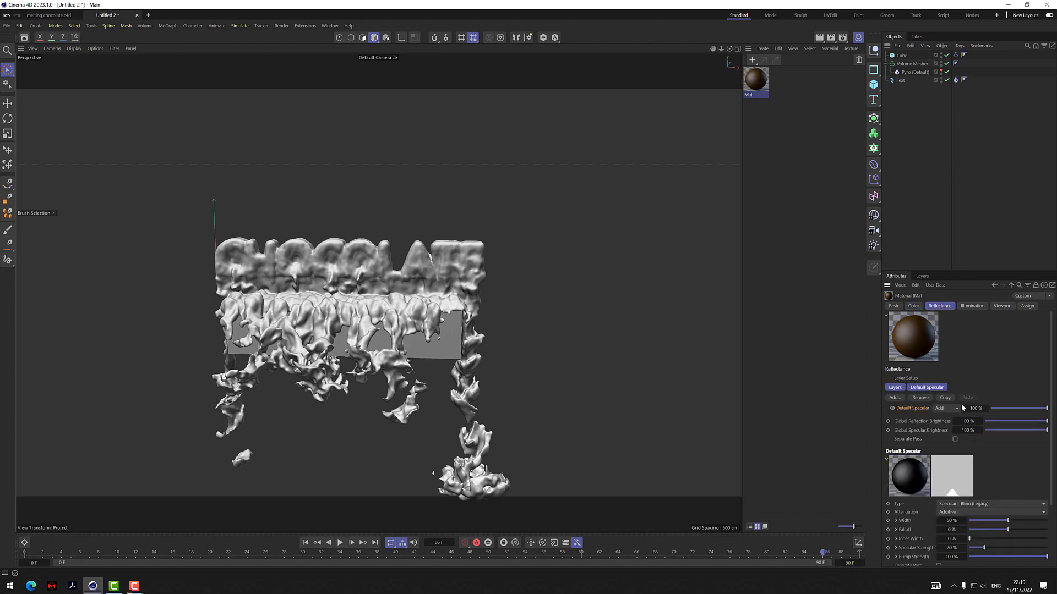
click(938, 388)
click(968, 451)
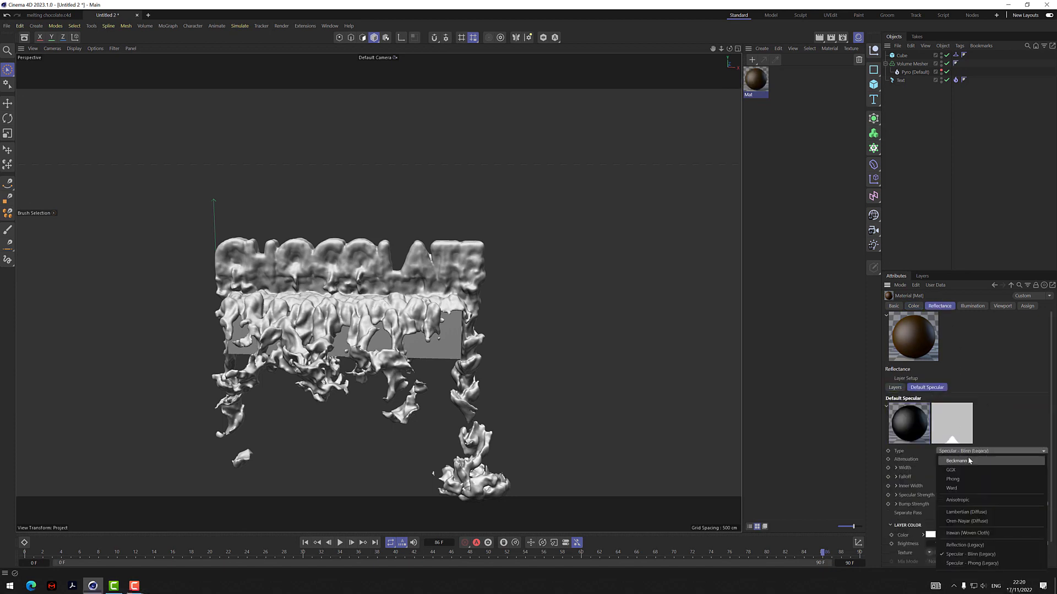
click(968, 458)
drag(990, 468, 980, 478)
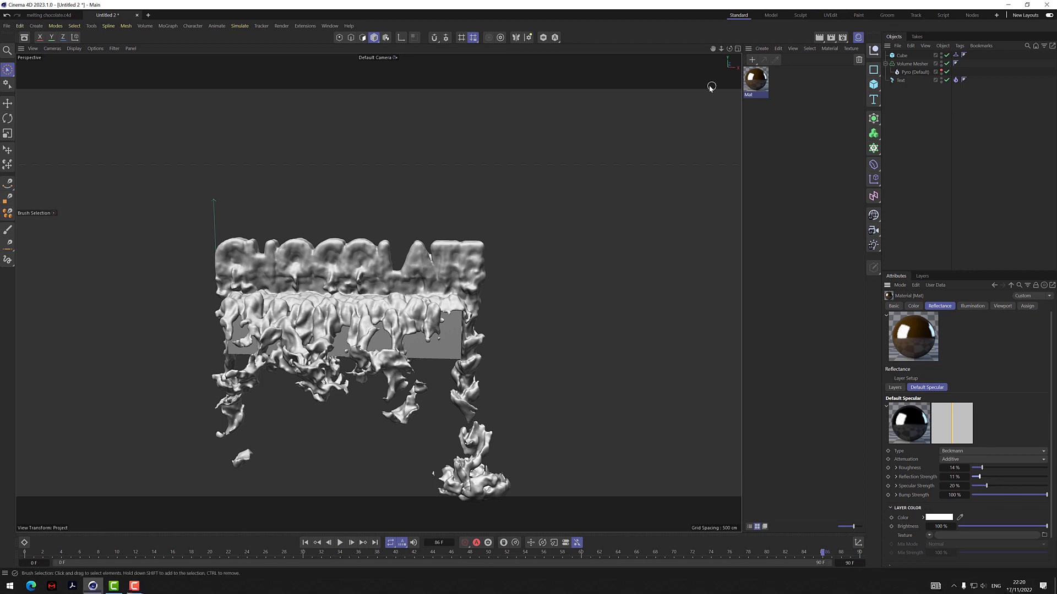
Apply the brown material to the Volume Mesher and examine the glossy mesh up close
drag(771, 84, 914, 64)
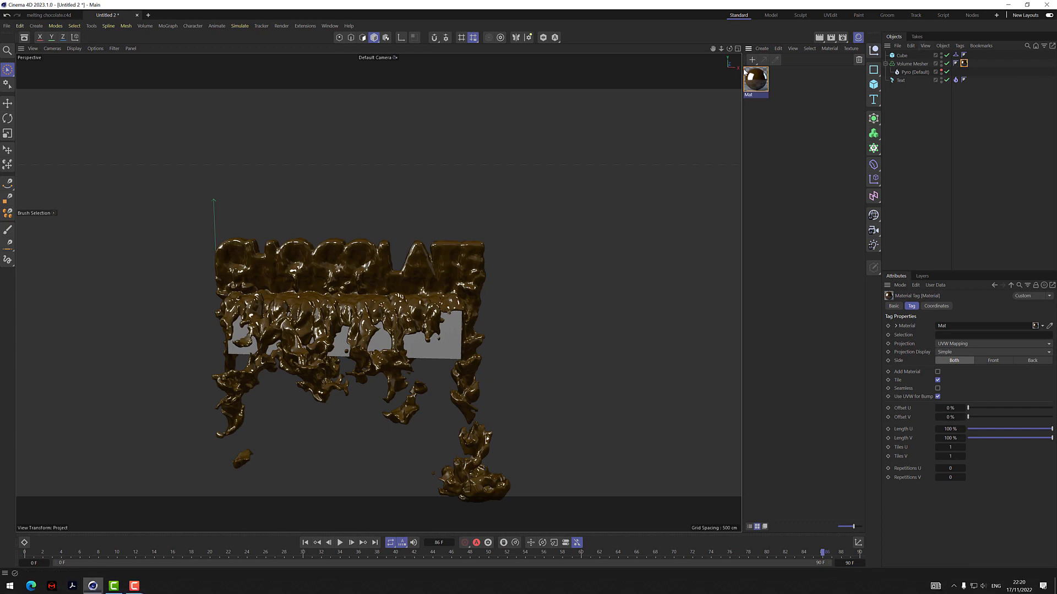
drag(731, 48, 718, 49)
scroll(532, 220, up, 5)
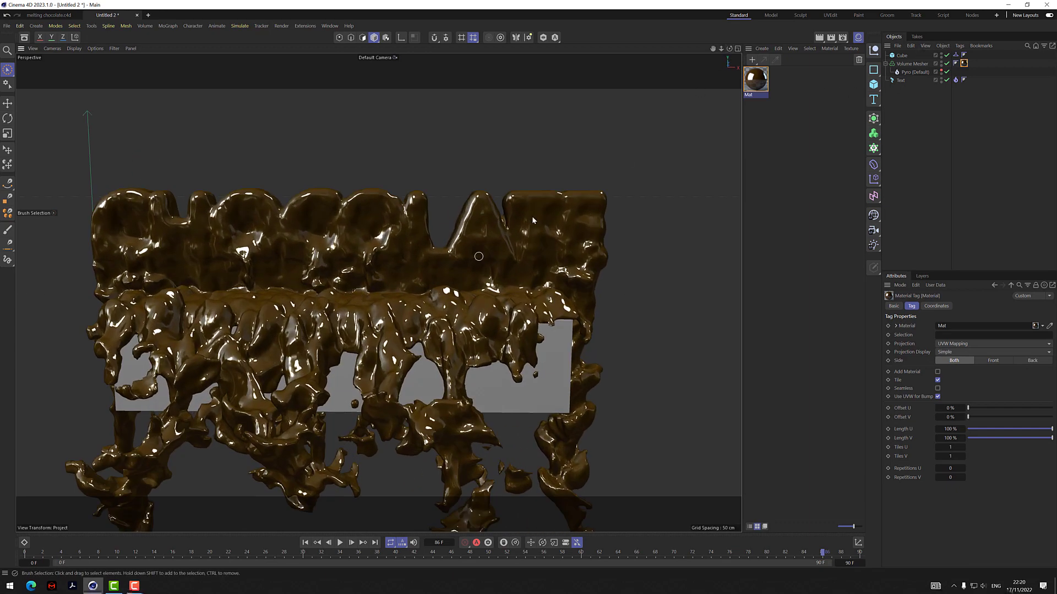
Darken the chocolate material's colour to hue 26°, saturation 100% and value 18%
click(754, 81)
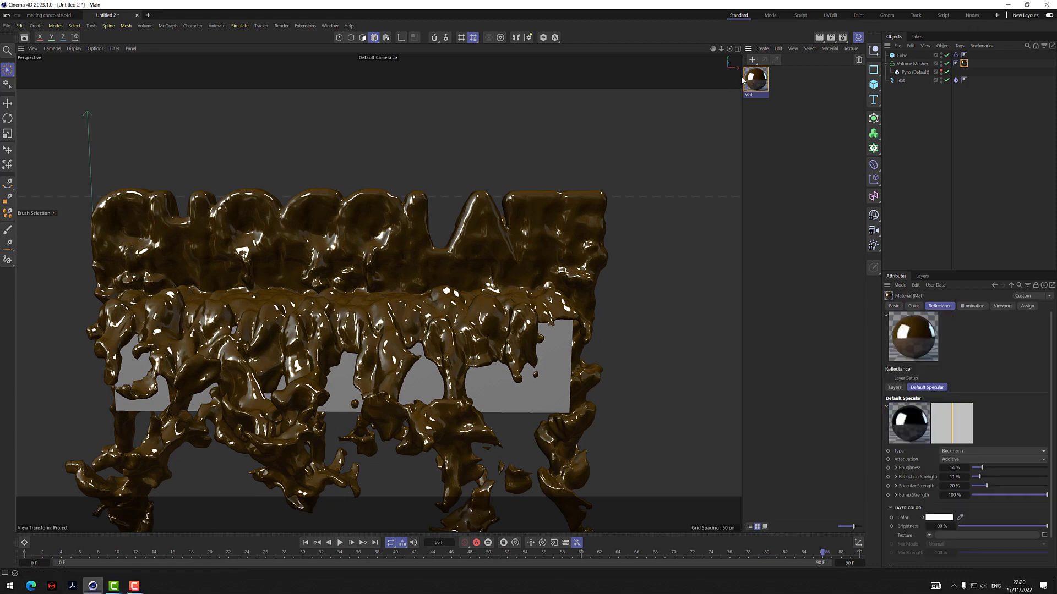
click(914, 306)
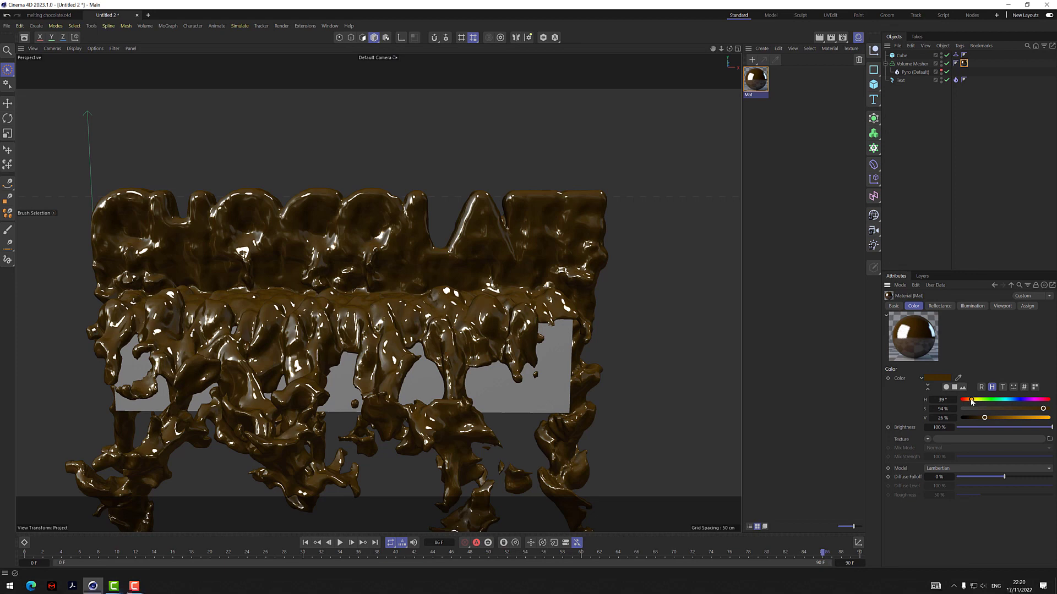
drag(970, 400, 978, 418)
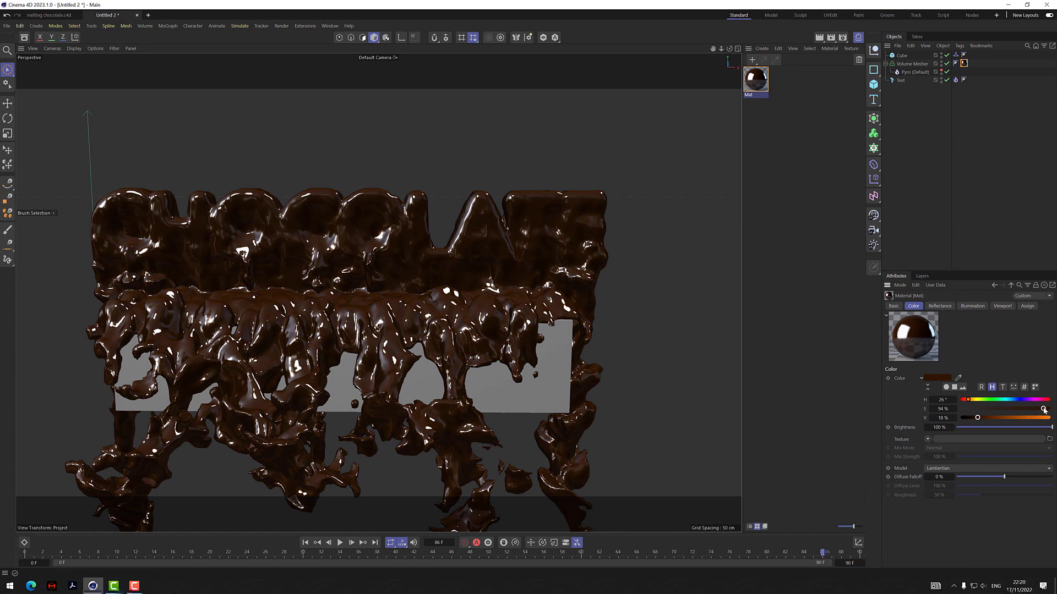
drag(1043, 409, 1048, 409)
drag(712, 49, 740, 50)
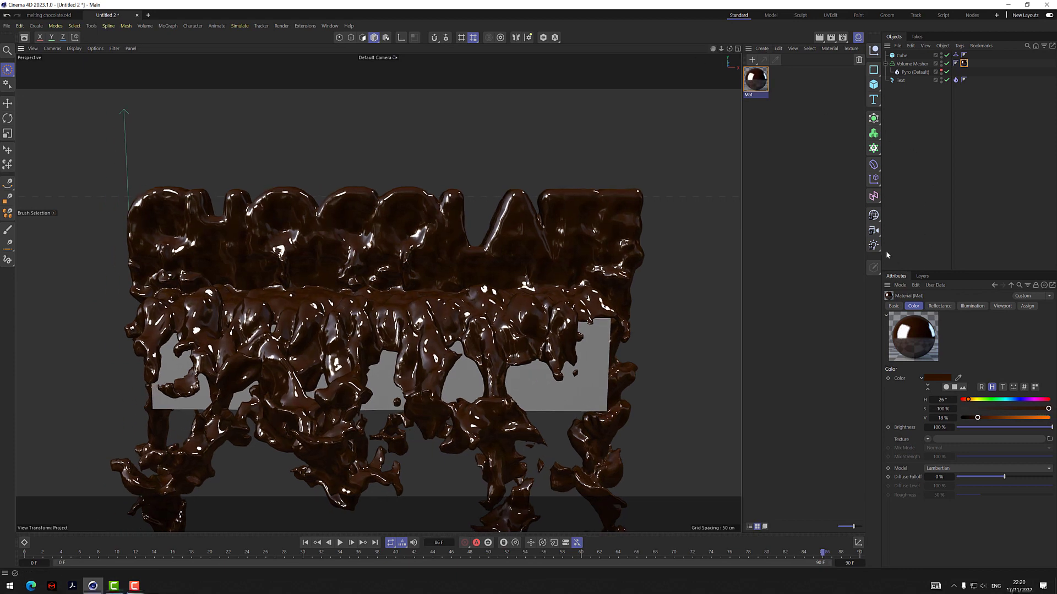
Add a Background object to the scene and set its display color mode to Custom
drag(875, 218, 899, 274)
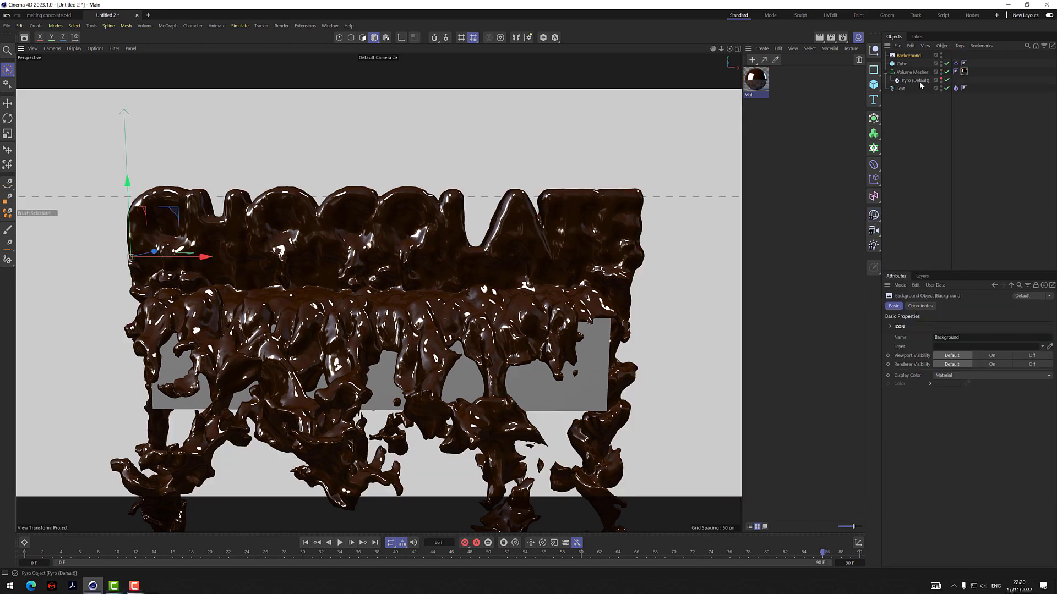
click(958, 376)
click(955, 410)
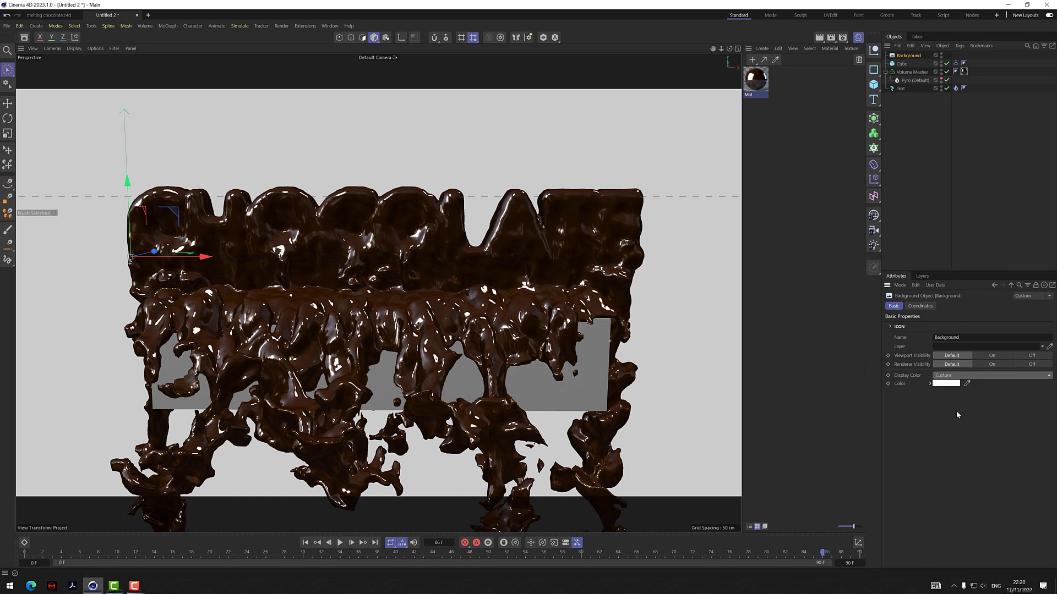
Set the Background object's custom display color to a dark purple with hue about 263° and saturation about 86%
click(948, 383)
click(1002, 459)
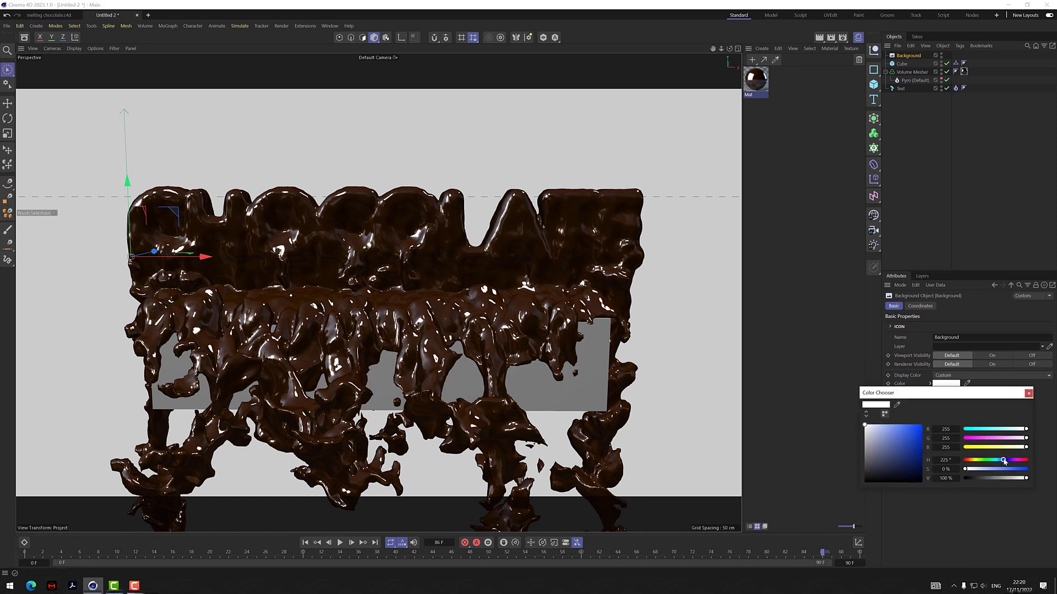
click(1005, 469)
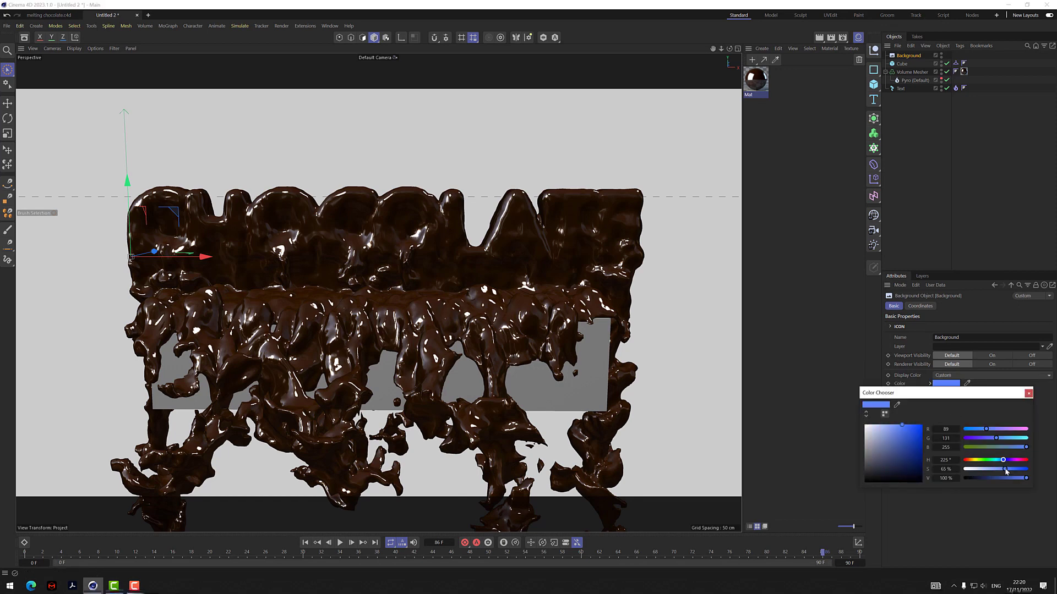
click(981, 438)
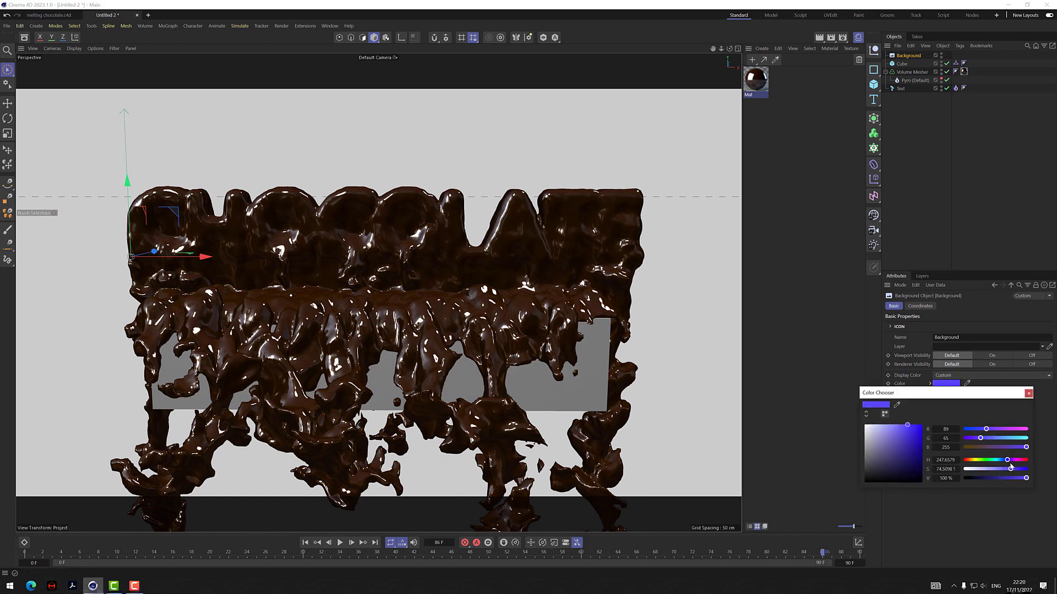
click(993, 429)
drag(979, 439, 974, 438)
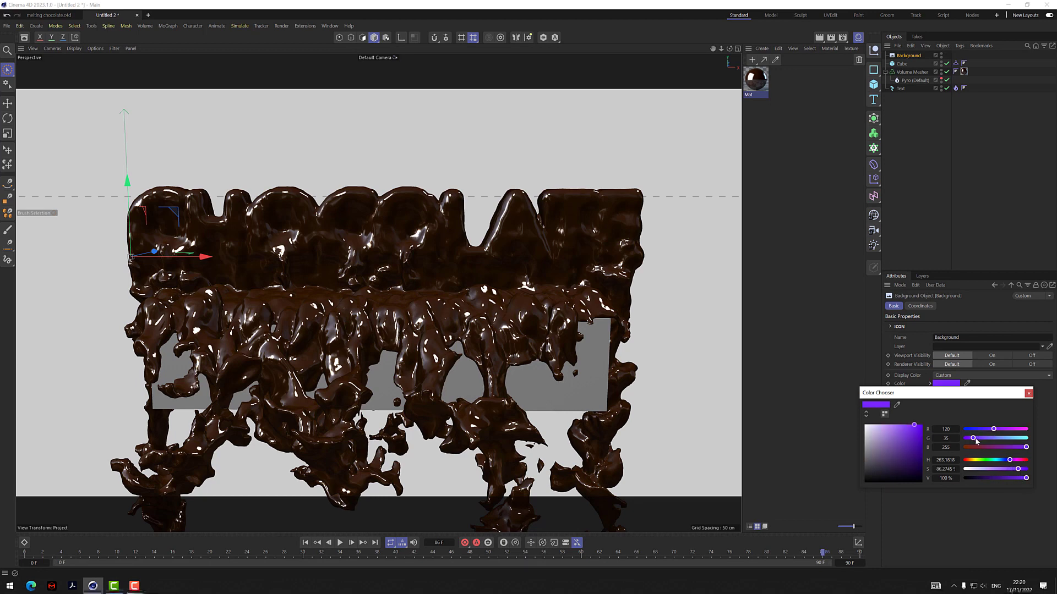
drag(991, 478, 980, 478)
click(1028, 394)
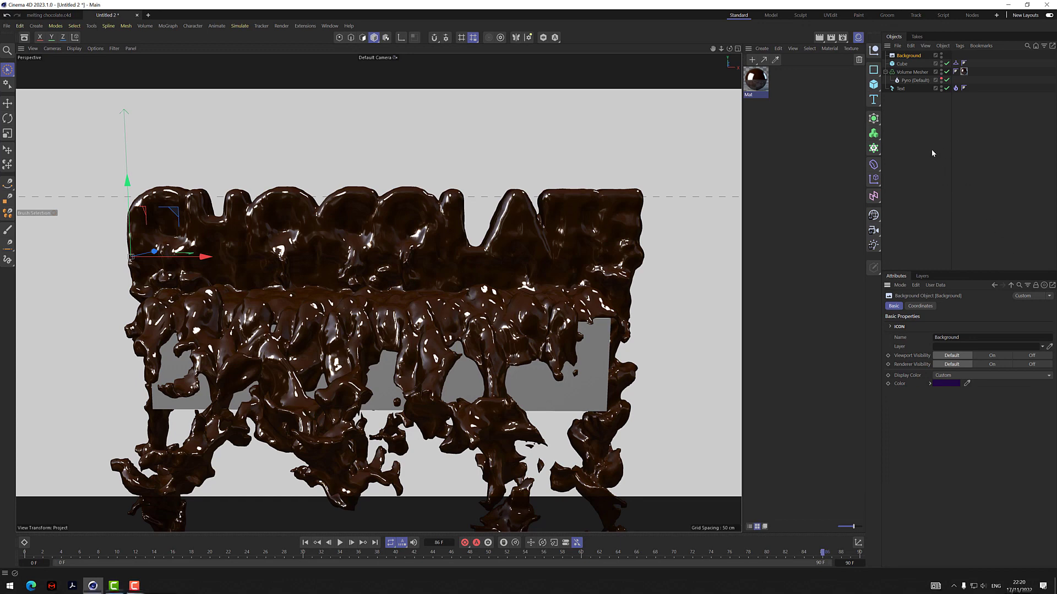
Create a new material and copy the Background object's custom purple display color
click(752, 59)
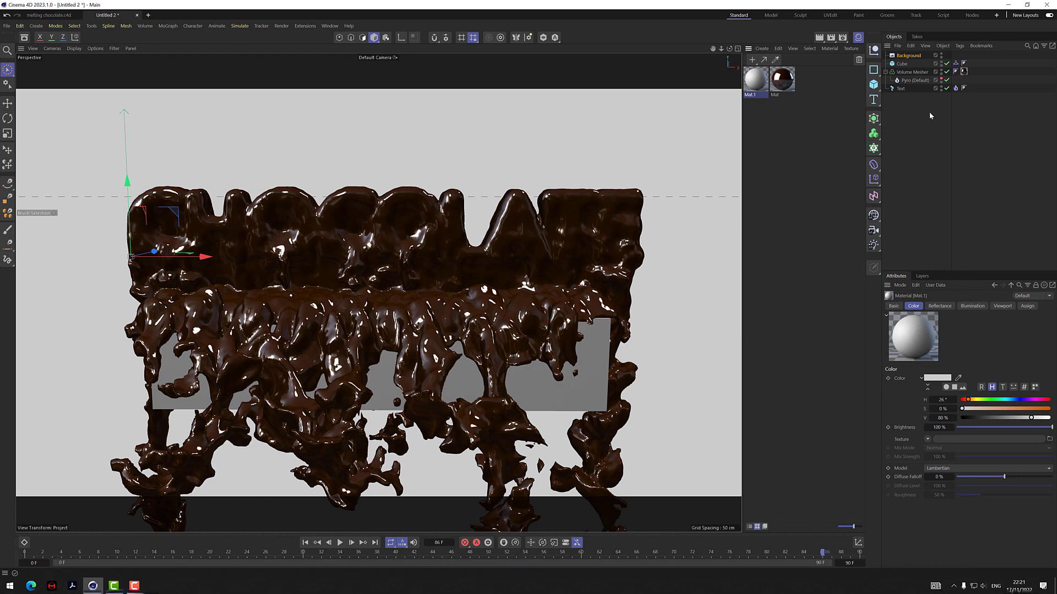
click(909, 55)
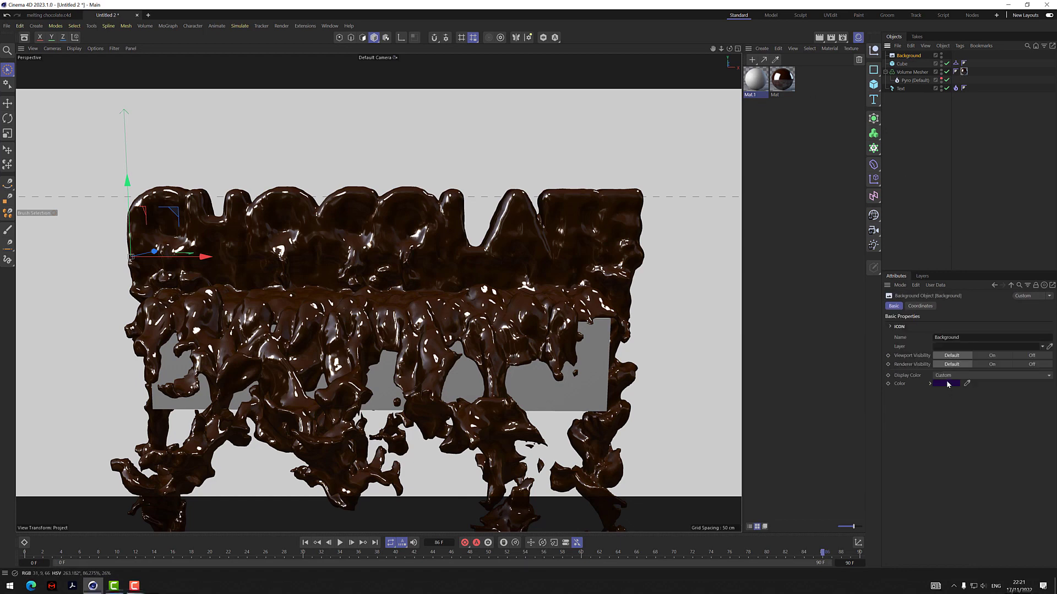
right_click(947, 383)
click(964, 401)
Disable the Reflectance channel of the new material
click(758, 84)
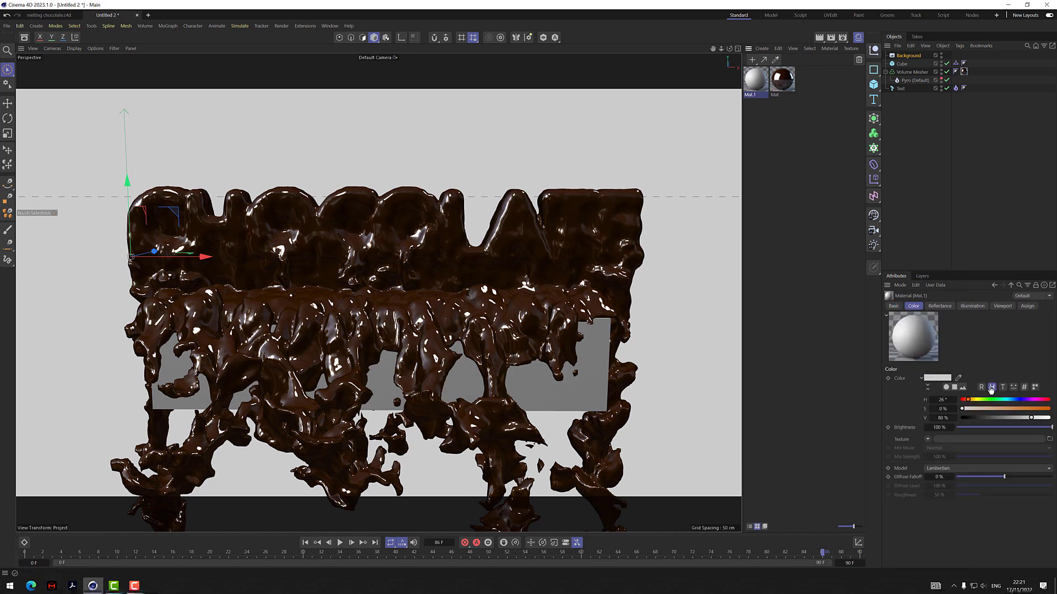
click(893, 306)
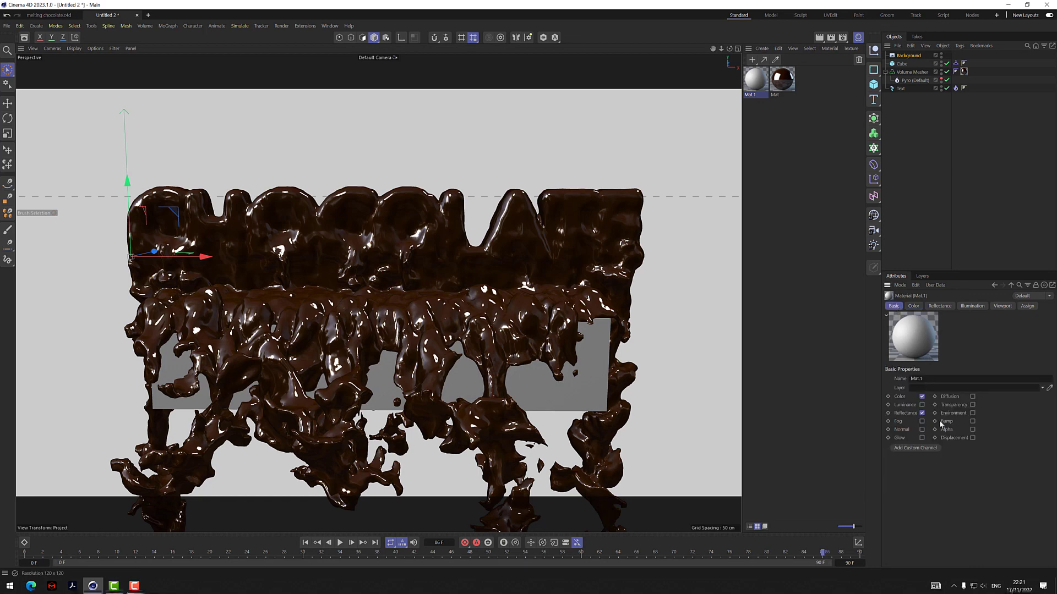
click(921, 414)
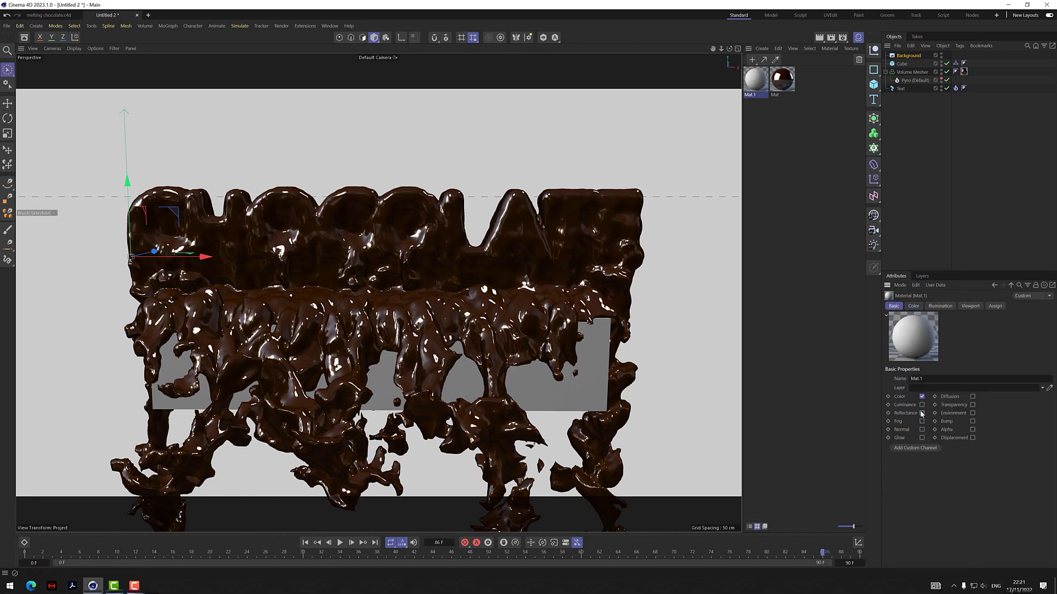
Paste the copied purple as the new material's color and apply the material to the Cube
click(913, 306)
right_click(929, 383)
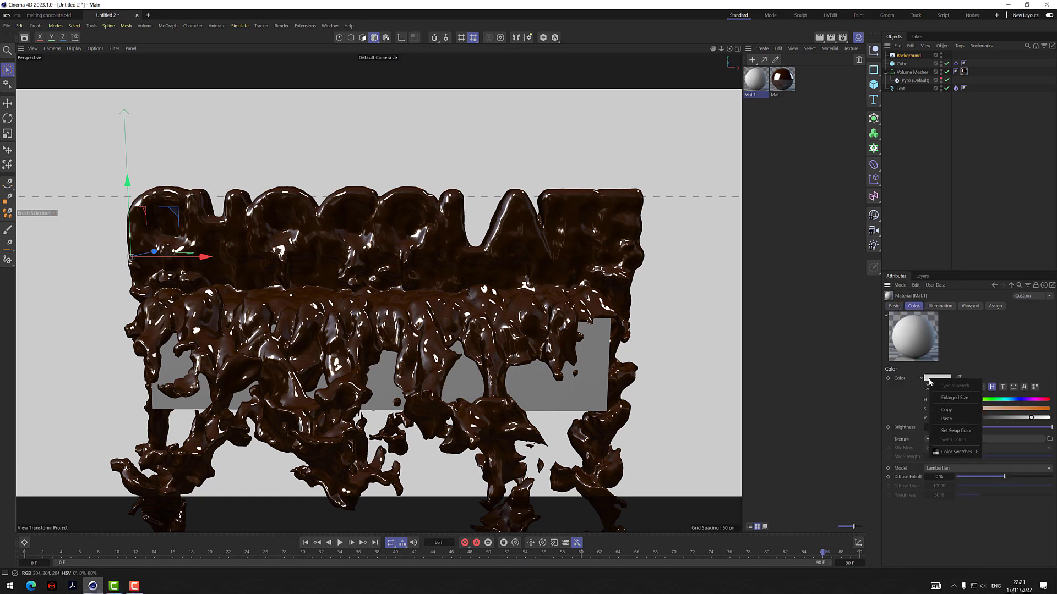
click(958, 422)
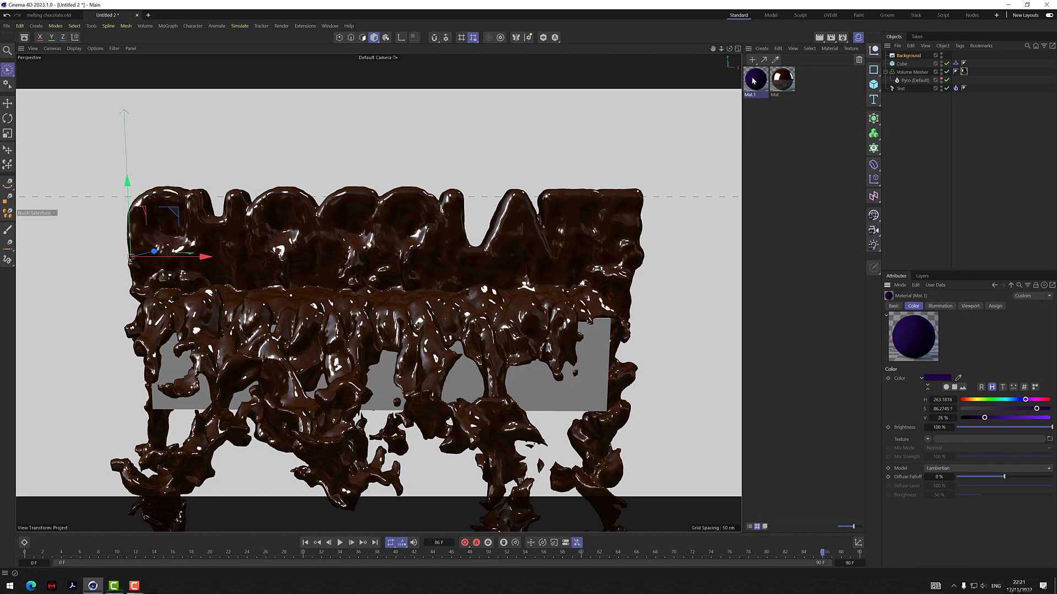
drag(755, 81, 906, 65)
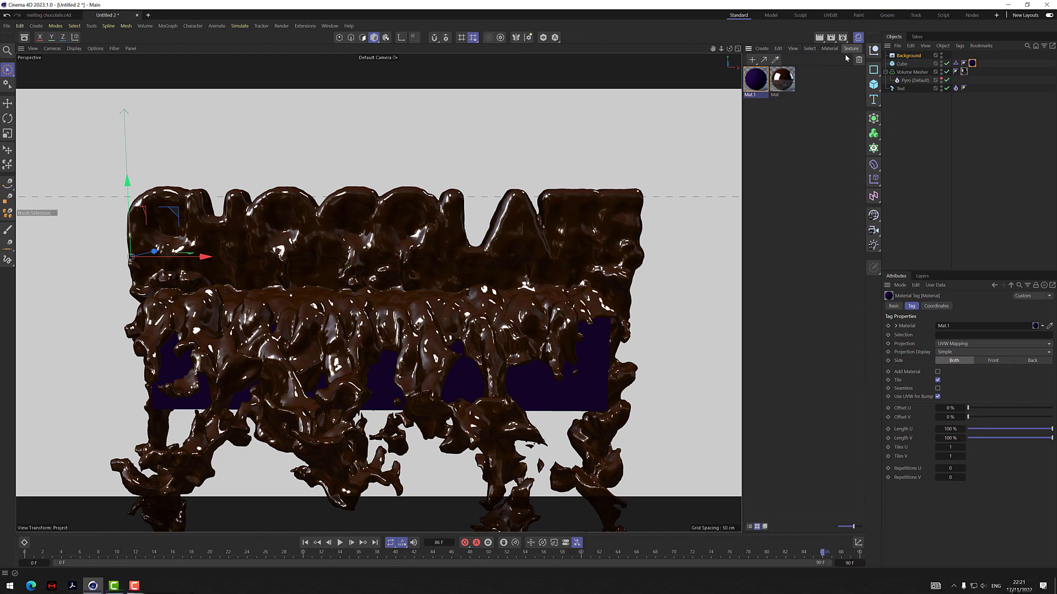
Render the active view to check the chocolate against the purple cube and background
click(820, 38)
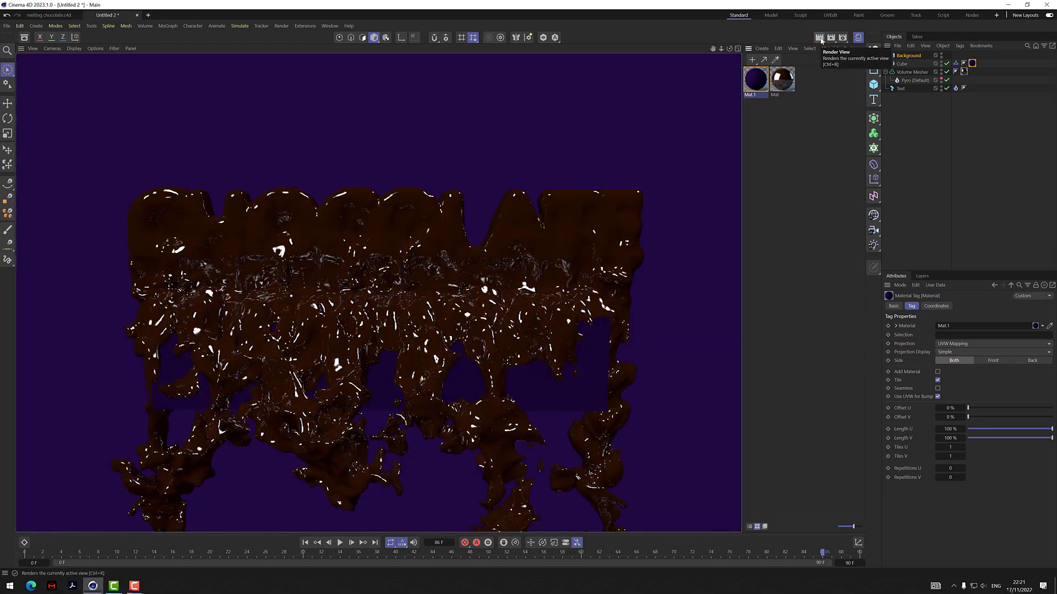
click(820, 38)
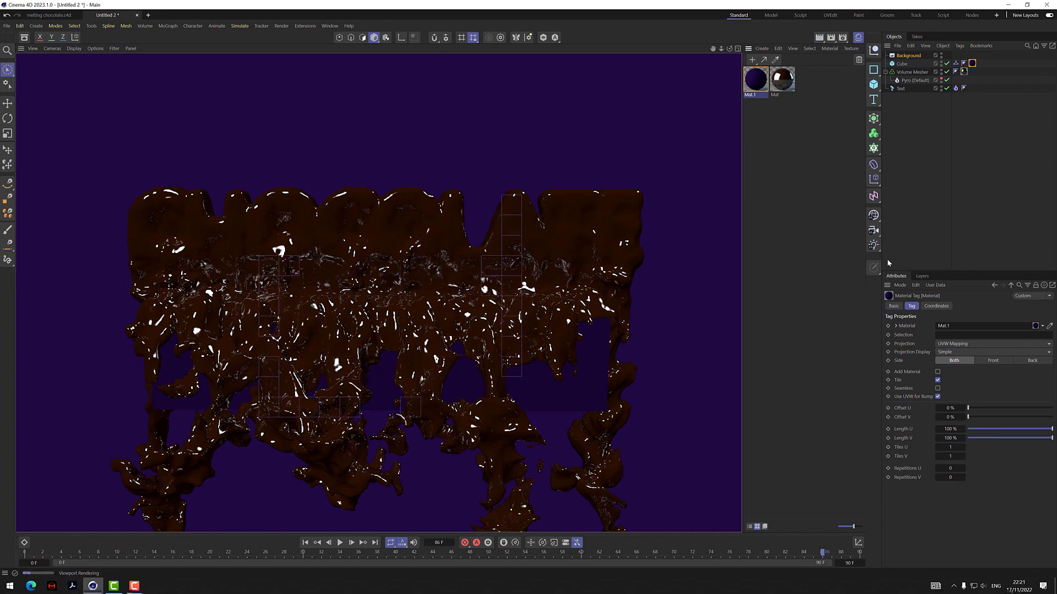
click(822, 171)
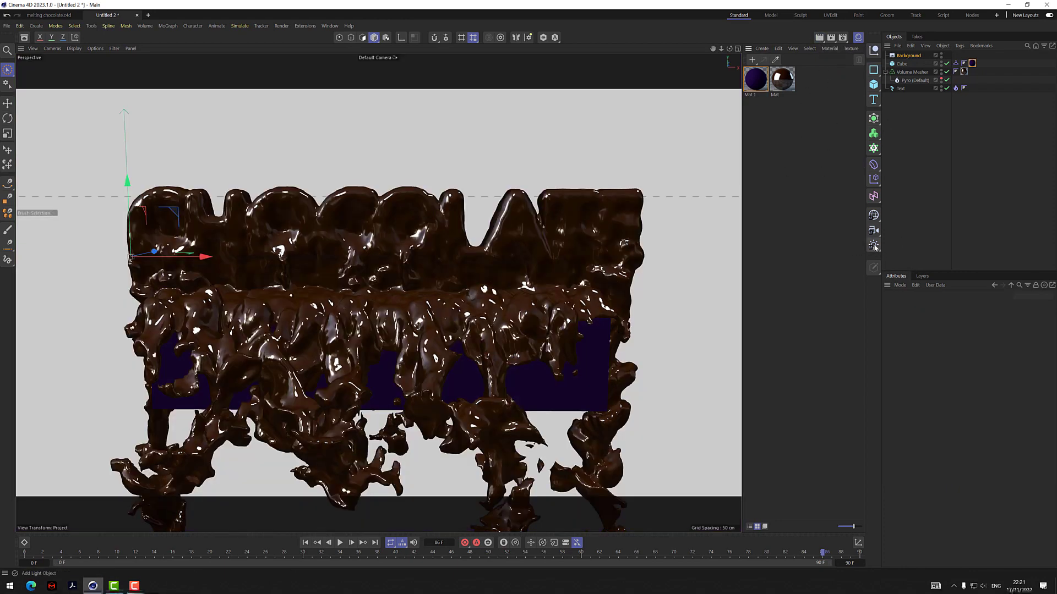
click(874, 246)
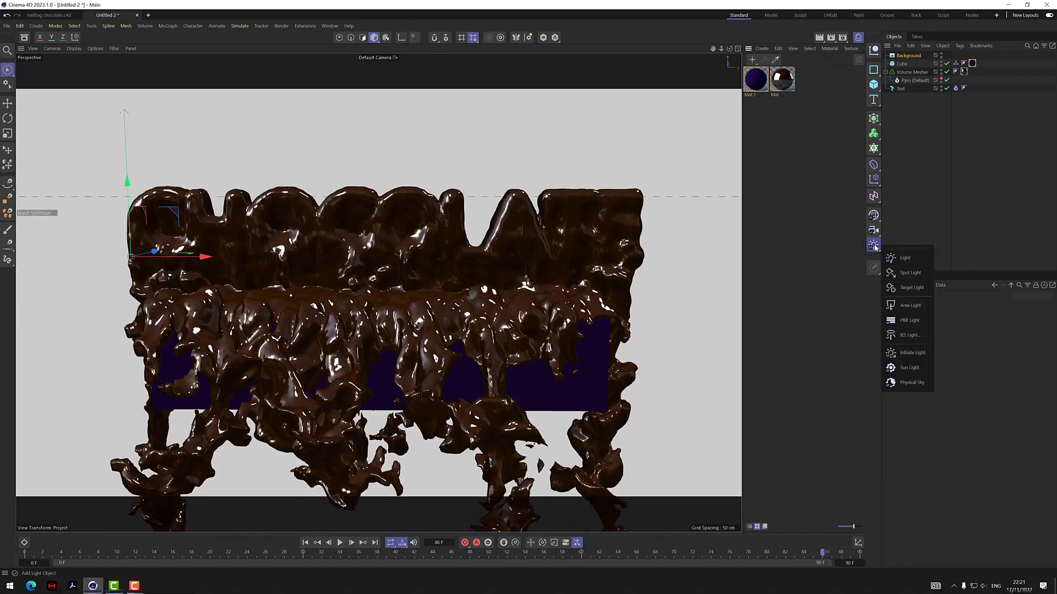
click(914, 367)
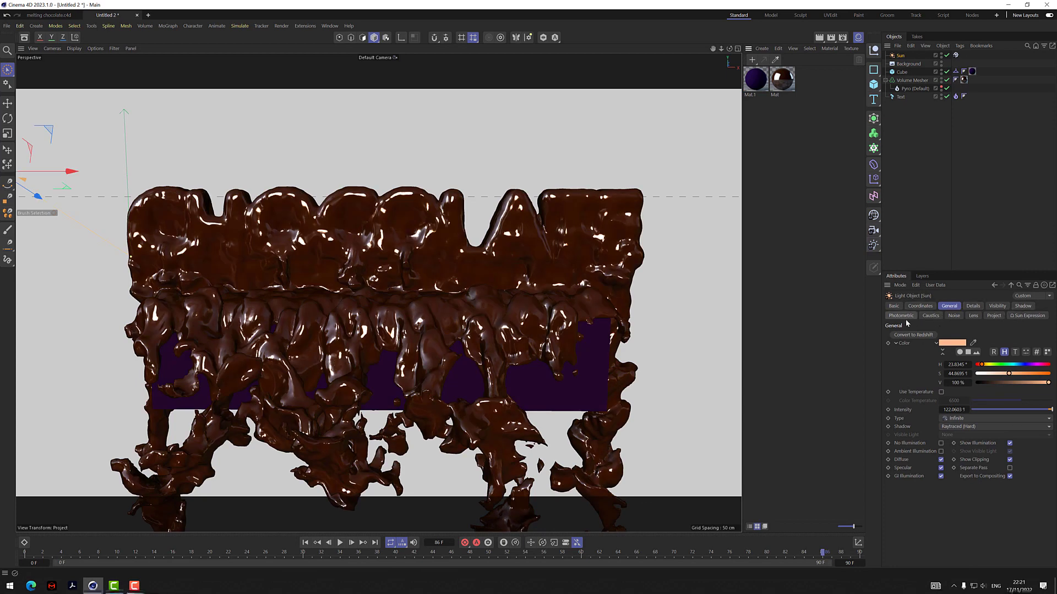
click(976, 307)
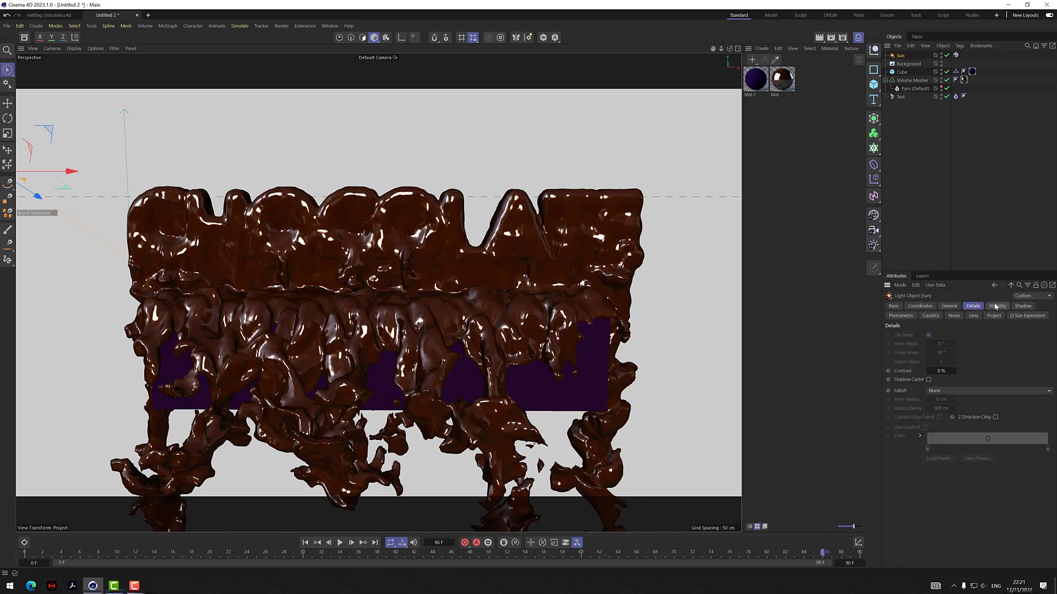
click(997, 306)
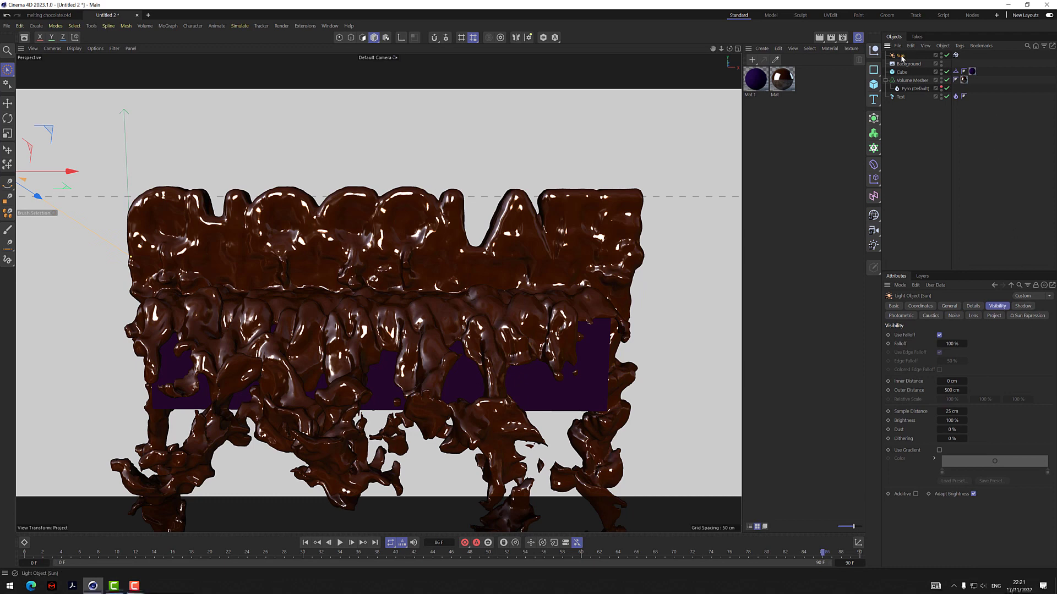
key(Delete)
Add a Physical Sky with its Sky option disabled and a custom color enabled for its sun
click(873, 245)
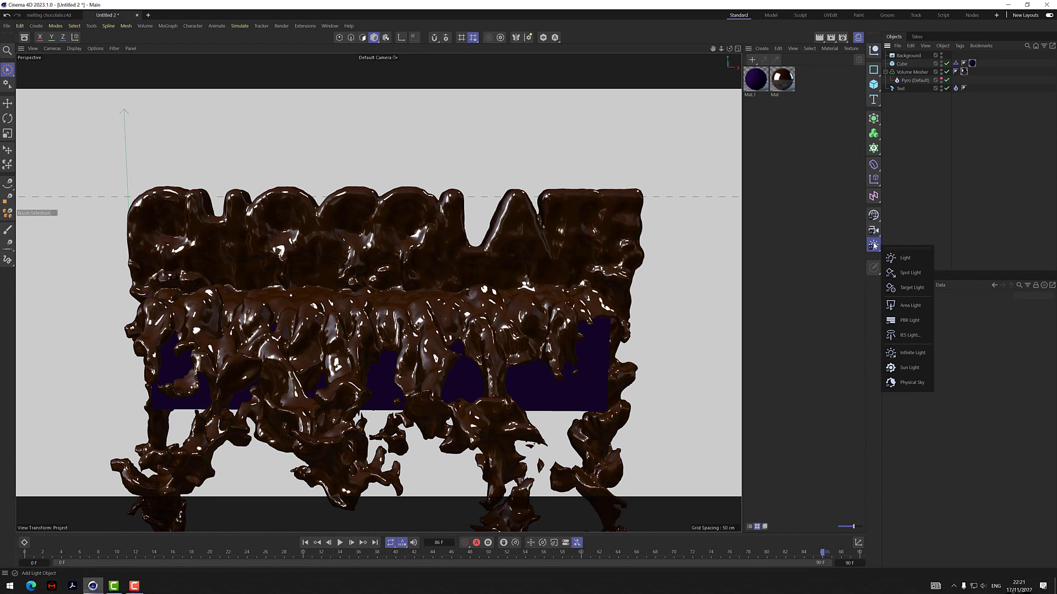
click(922, 381)
click(894, 306)
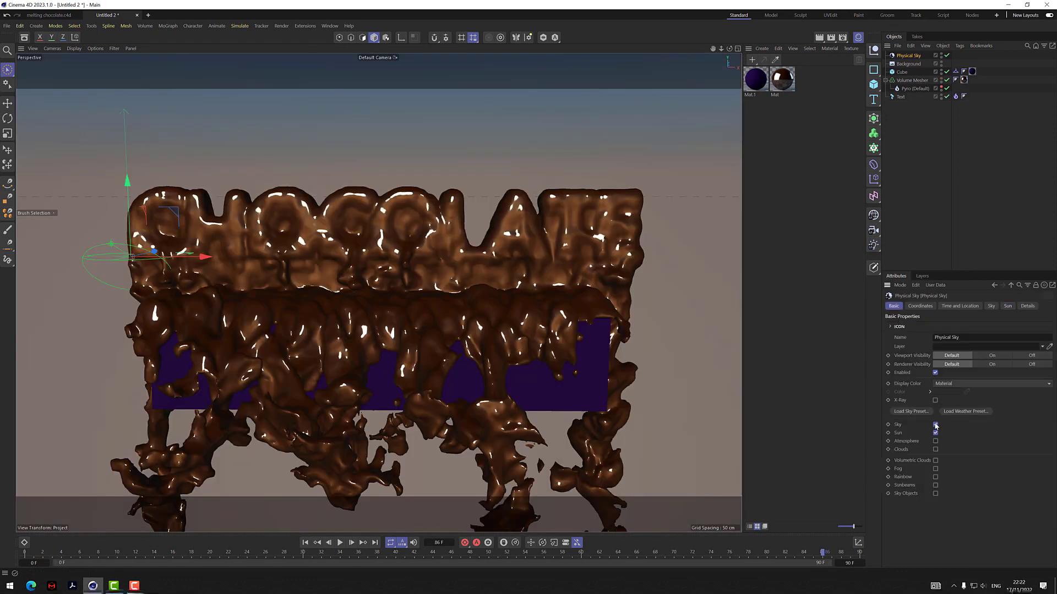
click(935, 425)
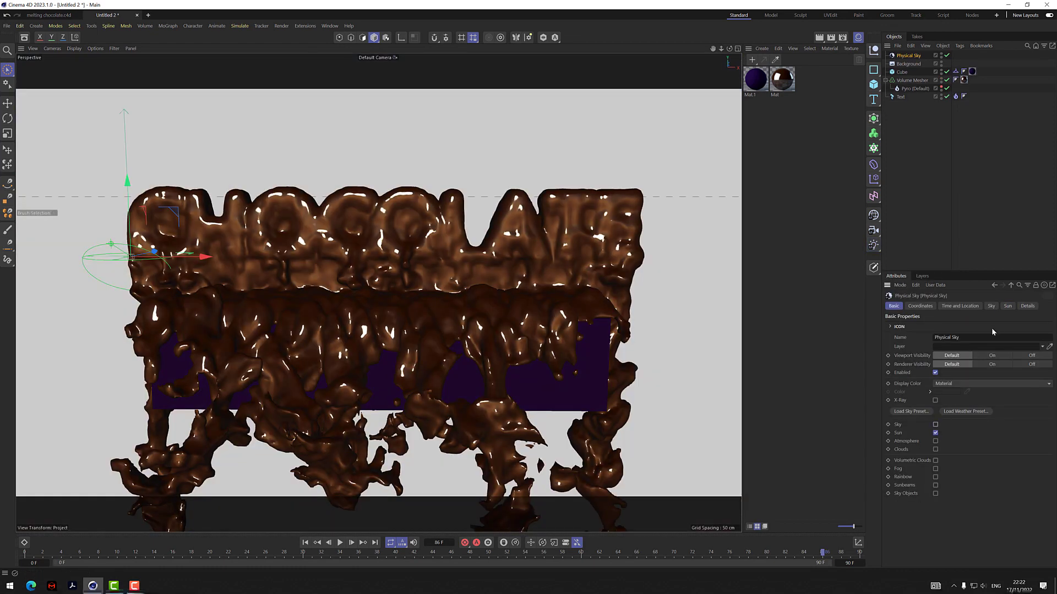
click(1007, 307)
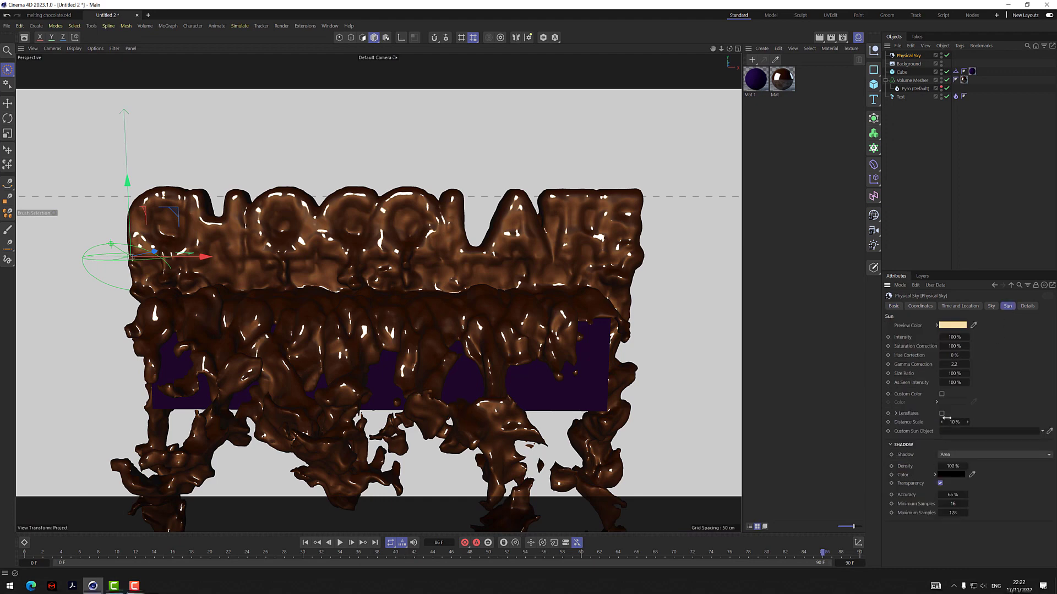
click(941, 394)
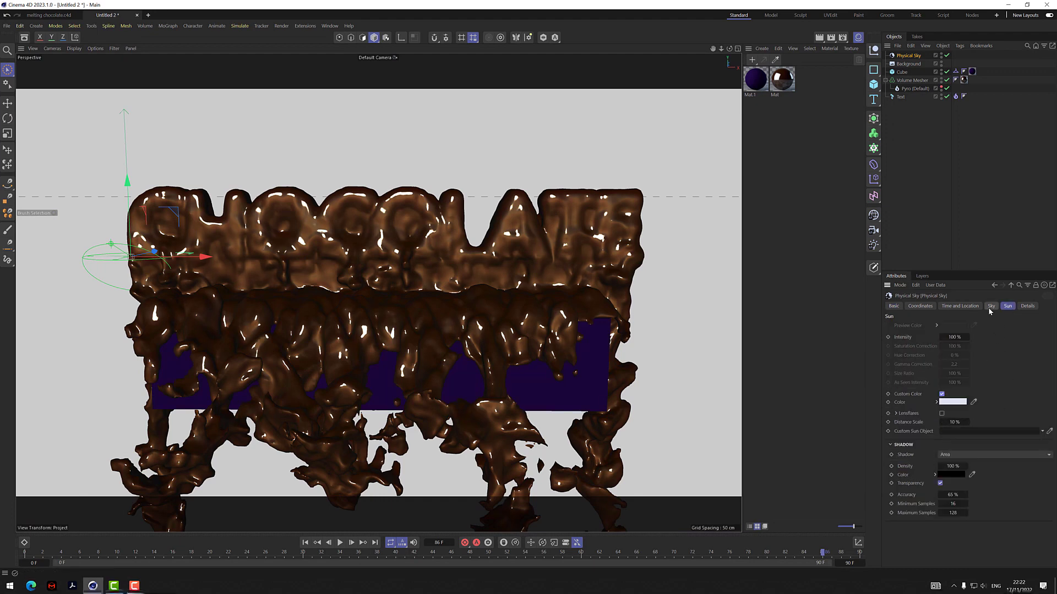
Set the Physical Sky's month to July and try its time of day at 16:00 and back at 12:00
click(969, 306)
click(947, 328)
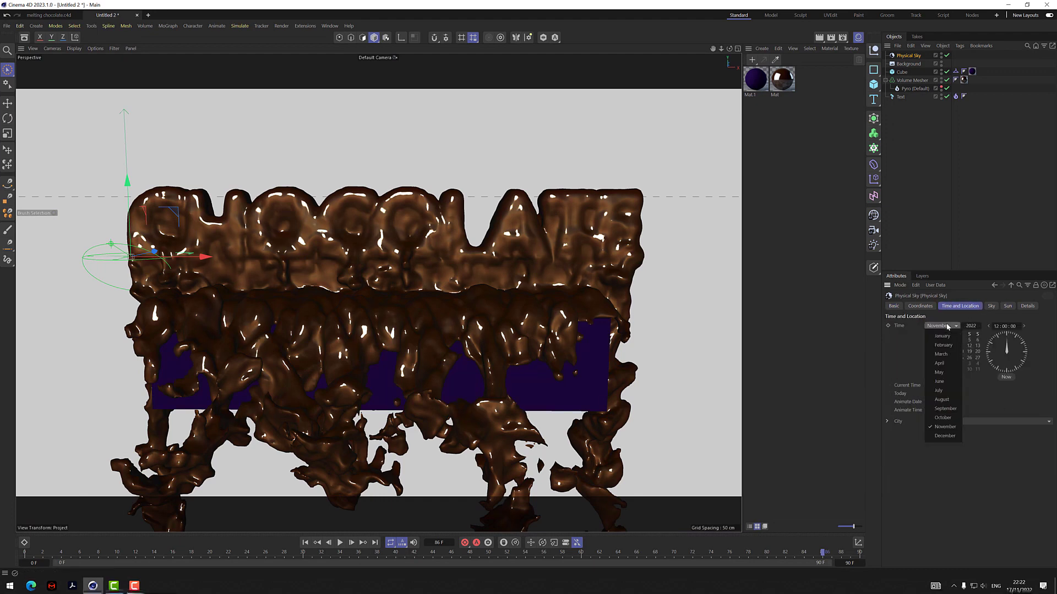
click(944, 391)
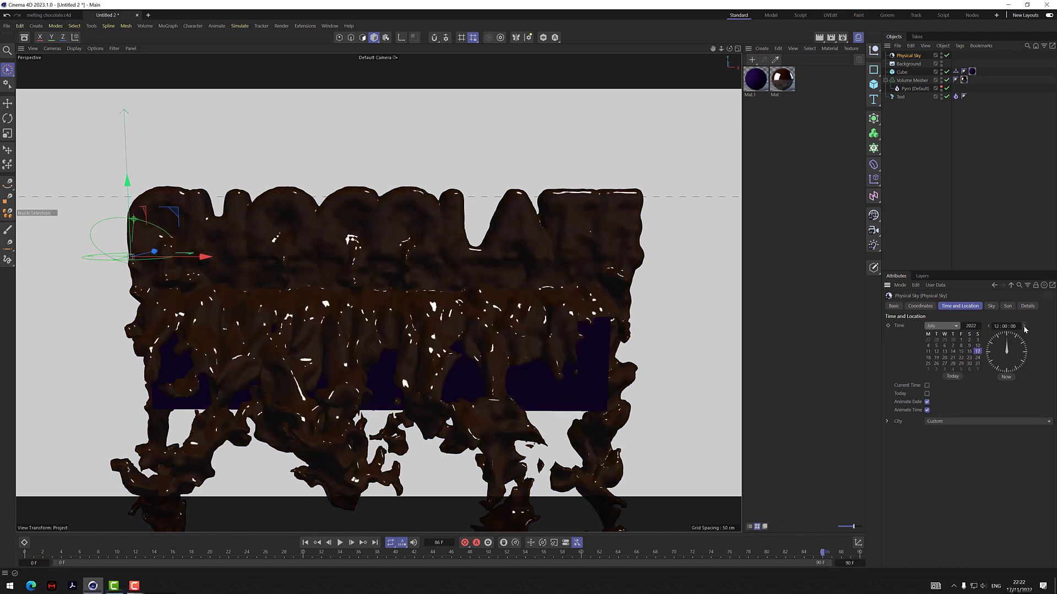
click(1024, 326)
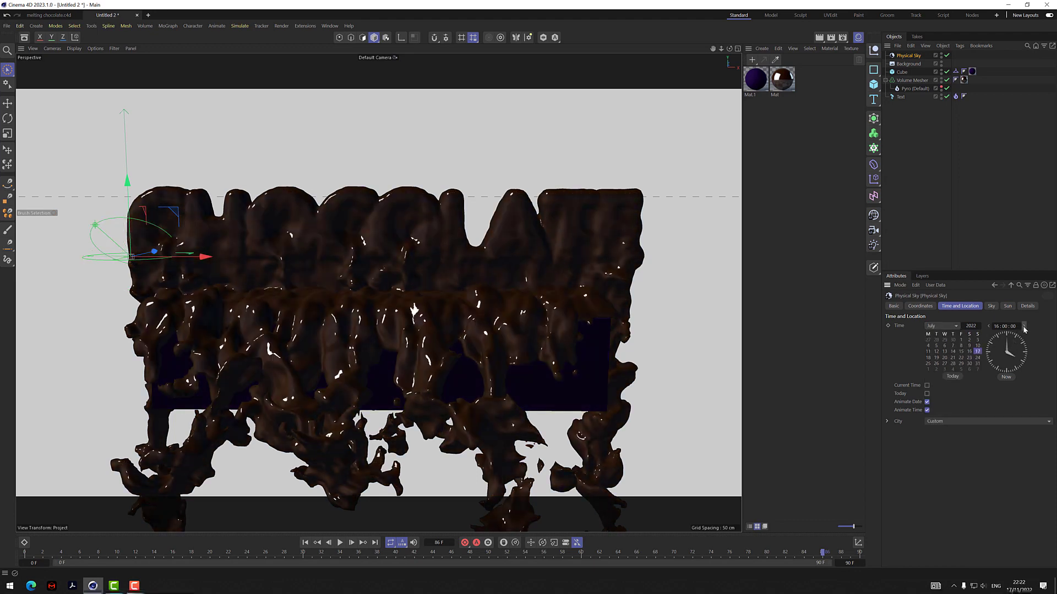
click(988, 327)
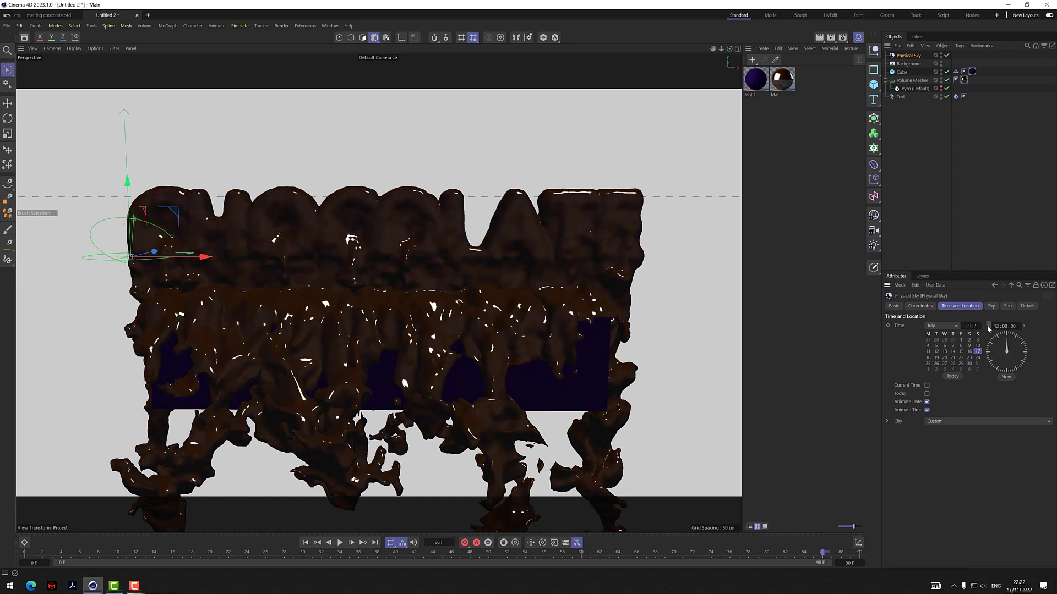
Set the Physical Sky's sun intensity to 200% and render the active view
click(1007, 305)
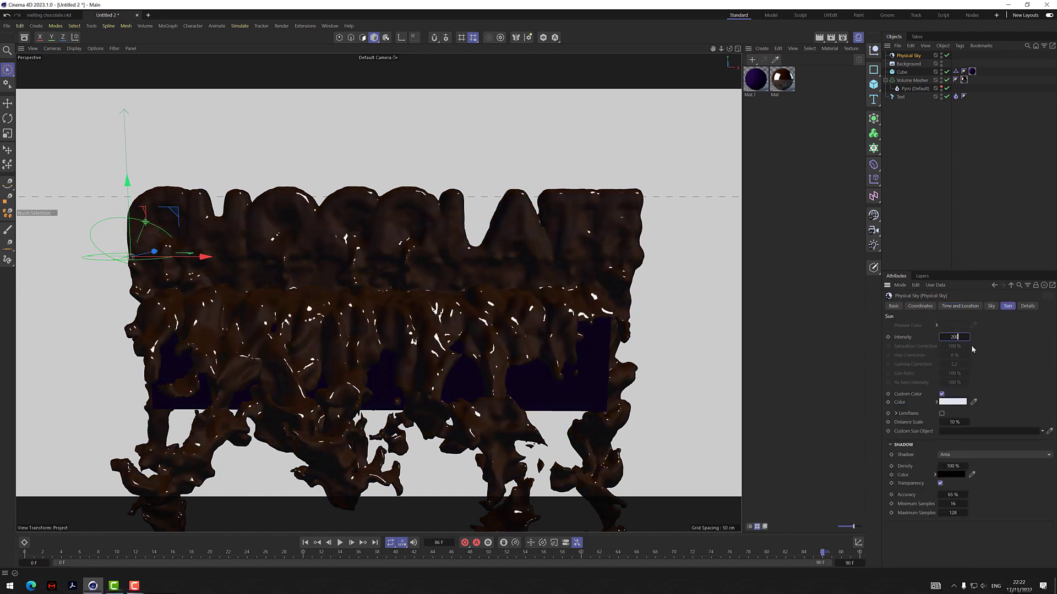
text(0)
key(Return)
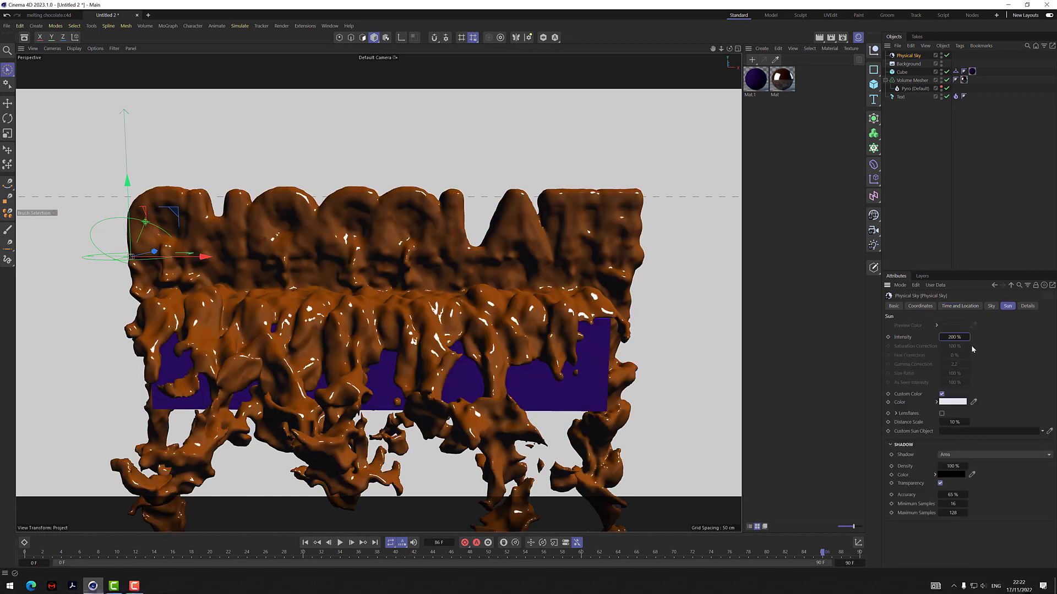
click(820, 38)
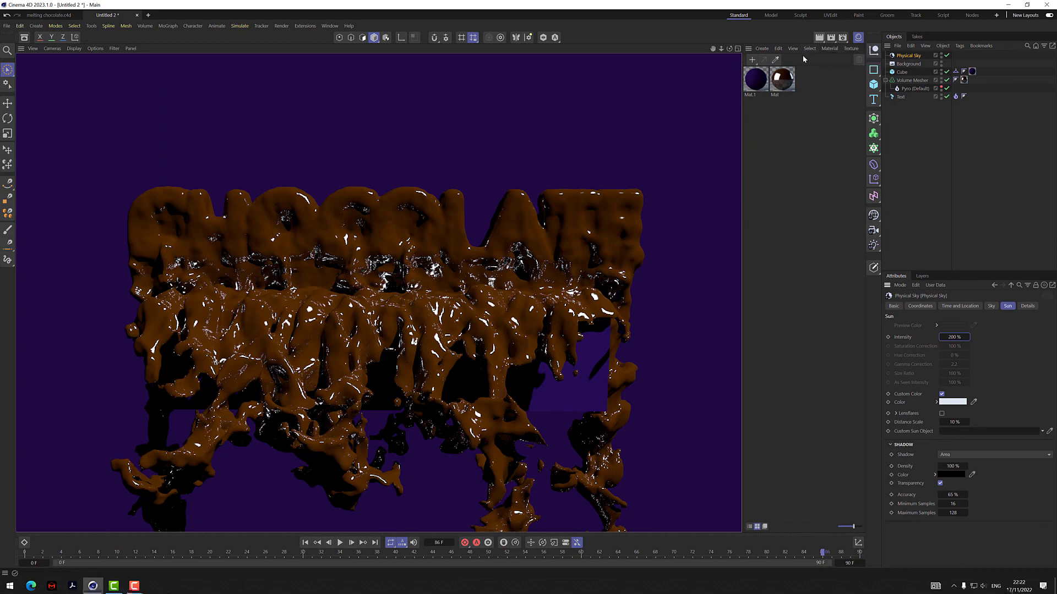
Play the simulation, stop it at frame 43 and render that frame in the view
click(340, 543)
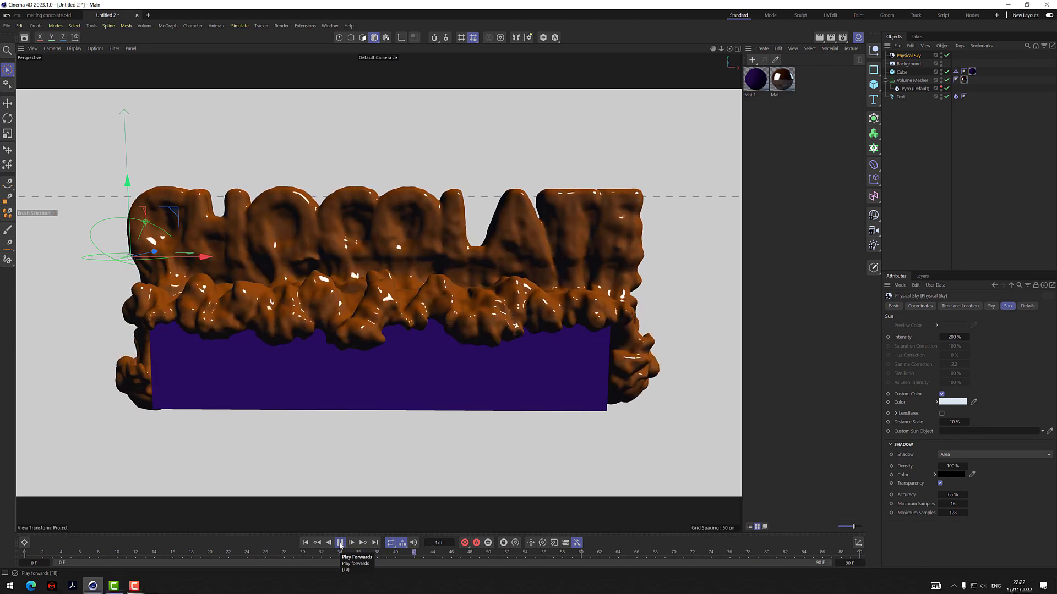
click(340, 543)
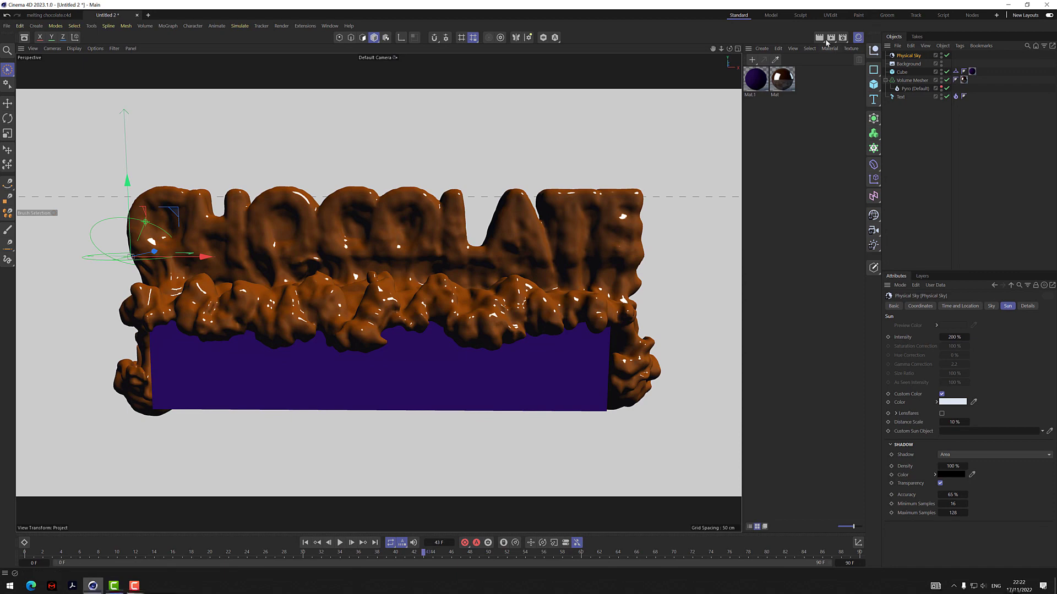
click(819, 37)
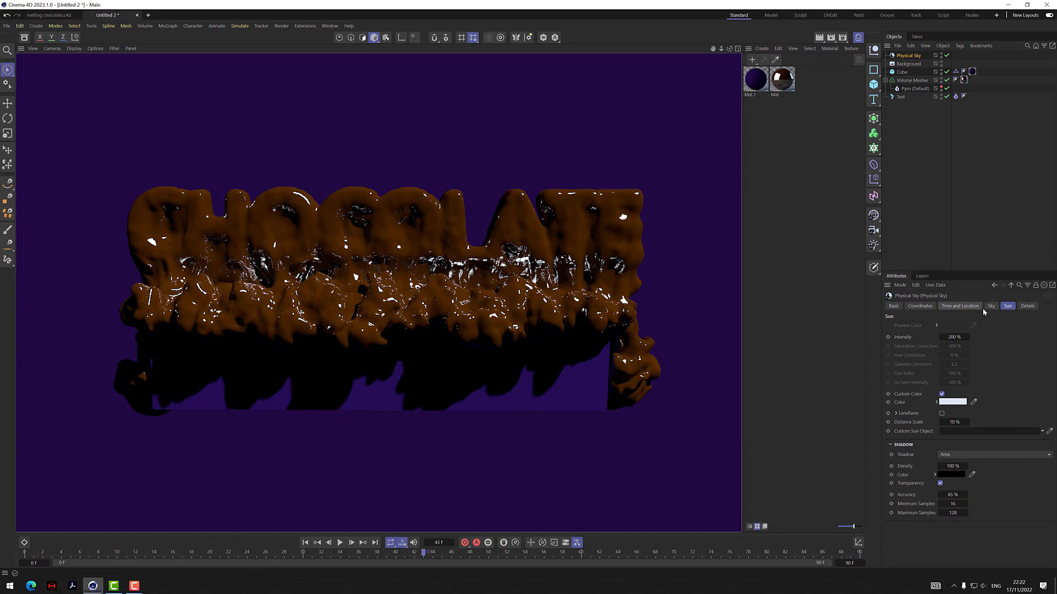
Rotate the Physical Sky to a heading of -46° with an adjusted pitch, and render the view
click(925, 307)
mouse_move(978, 345)
mouse_down()
mouse_move(993, 346)
mouse_move(967, 337)
mouse_up()
click(819, 37)
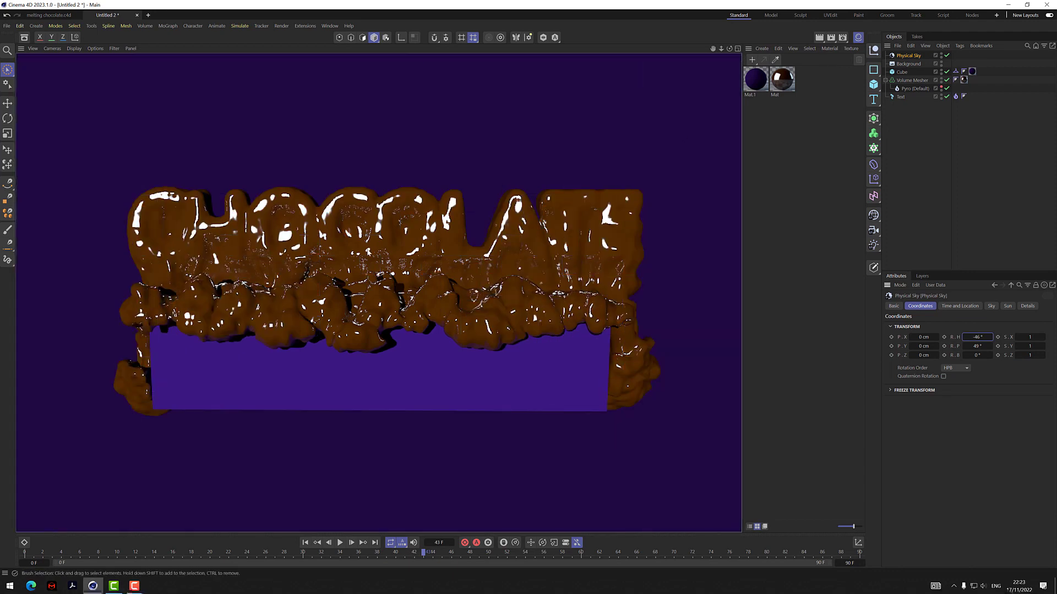
Set the chocolate material's specular layer to 20% roughness, 5% reflection strength and 3% specular strength, and check it in a view render
click(782, 83)
click(939, 306)
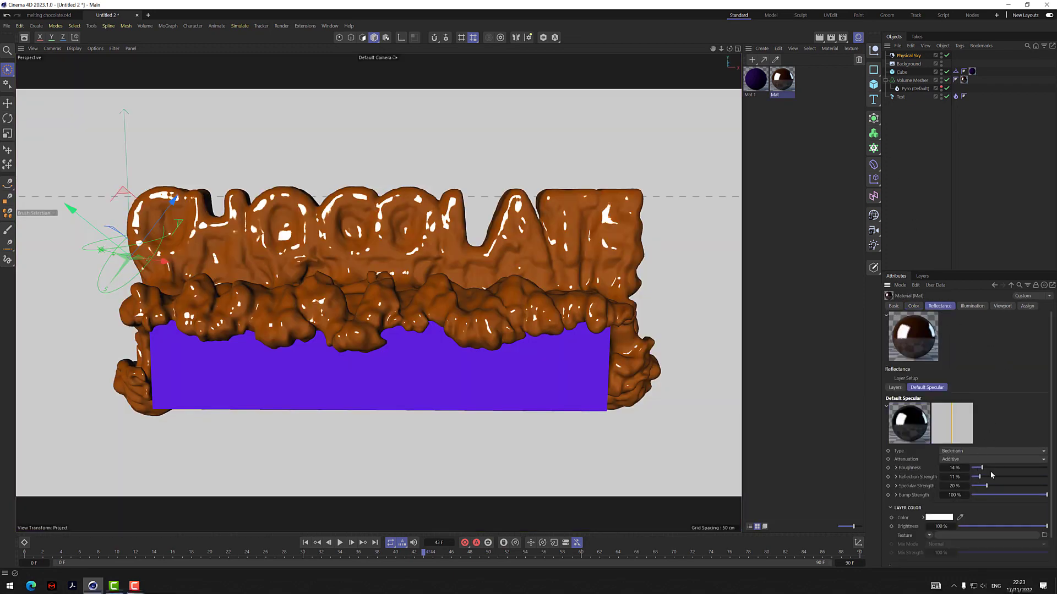
drag(982, 468, 973, 486)
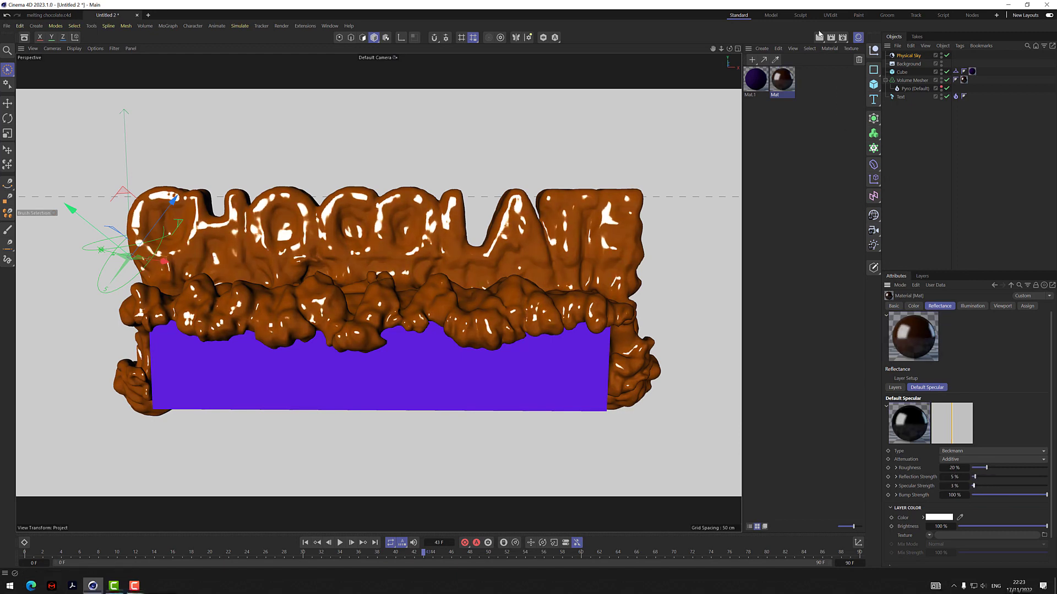
key(ctrl+r)
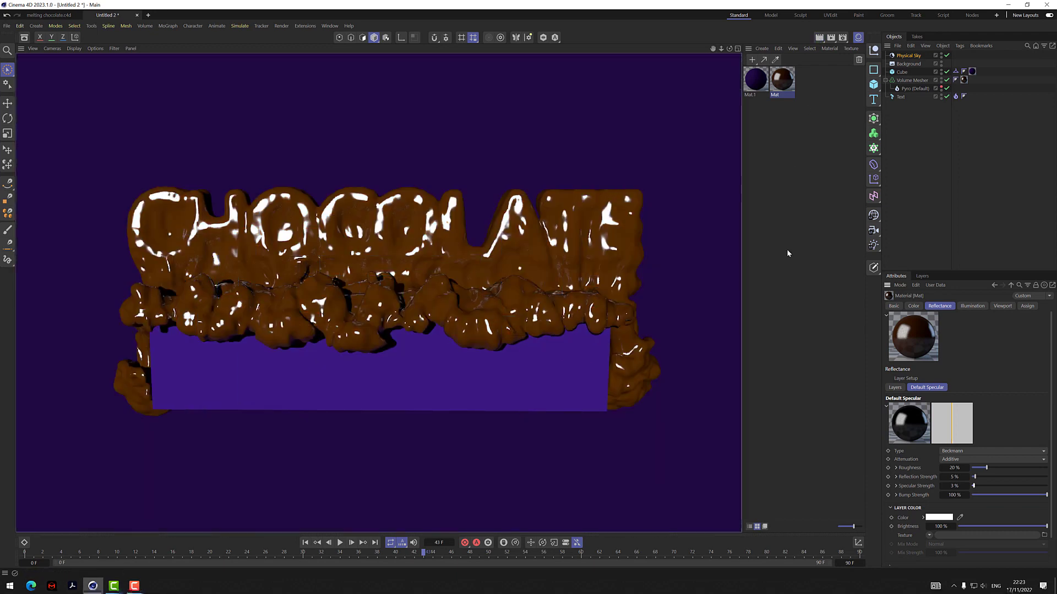
click(897, 209)
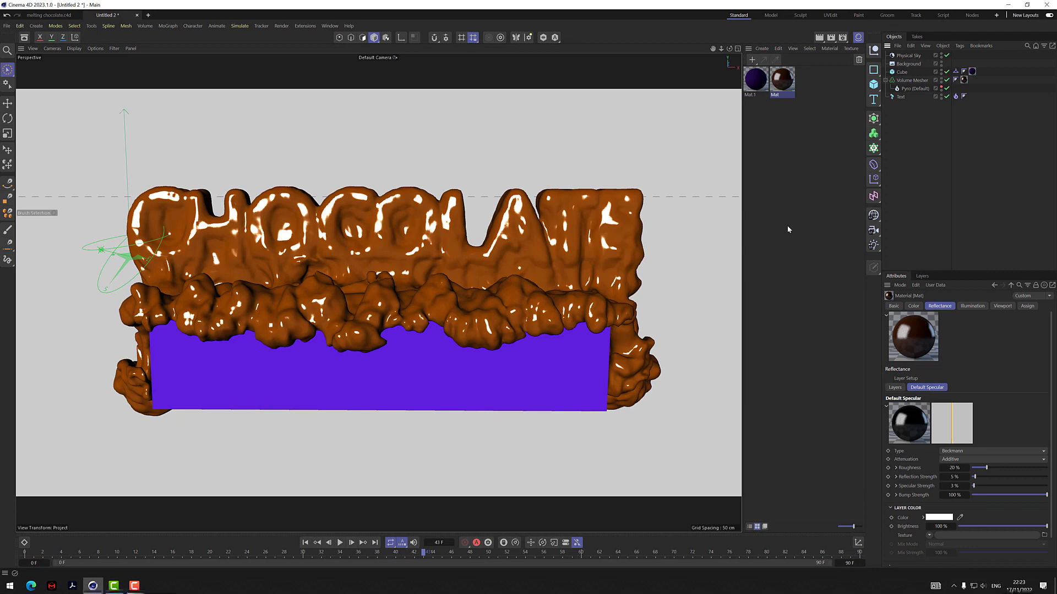
Restart the simulation, stop it at frame 1, and add a cylinder about 110 cm high
click(305, 544)
click(340, 543)
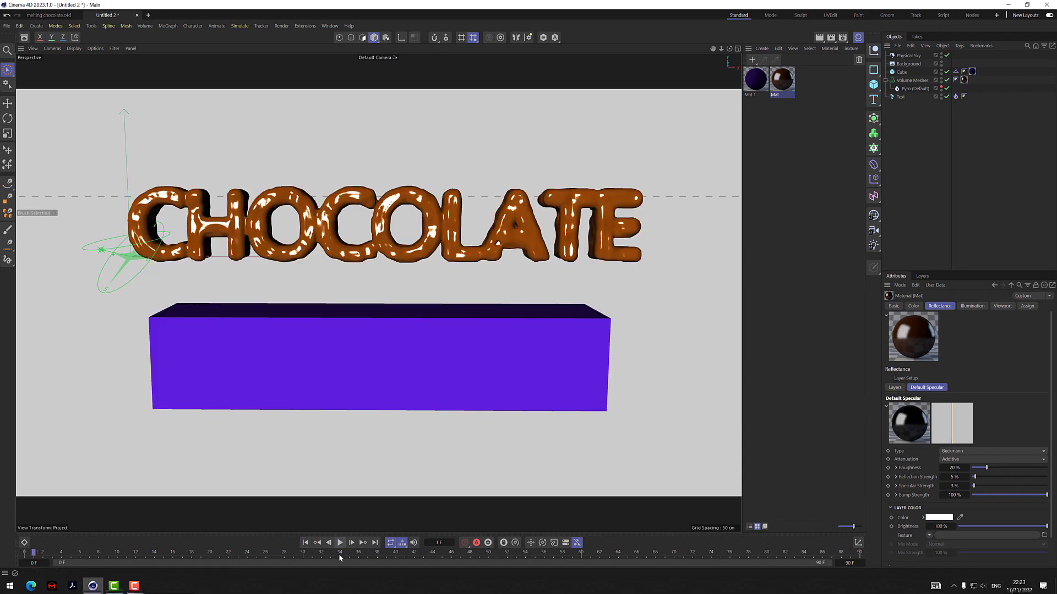
click(340, 543)
click(873, 84)
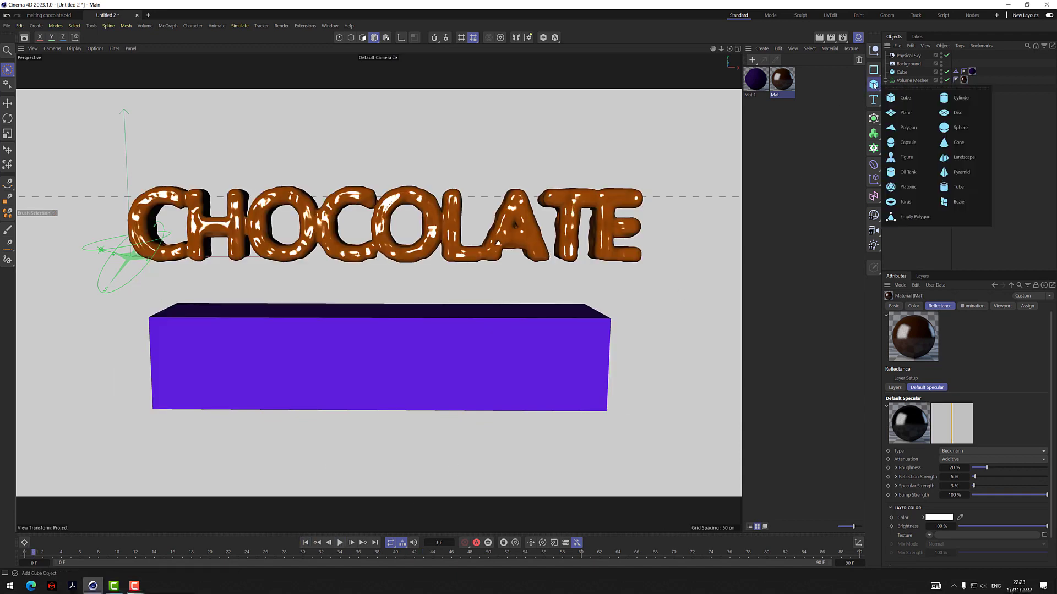
click(959, 104)
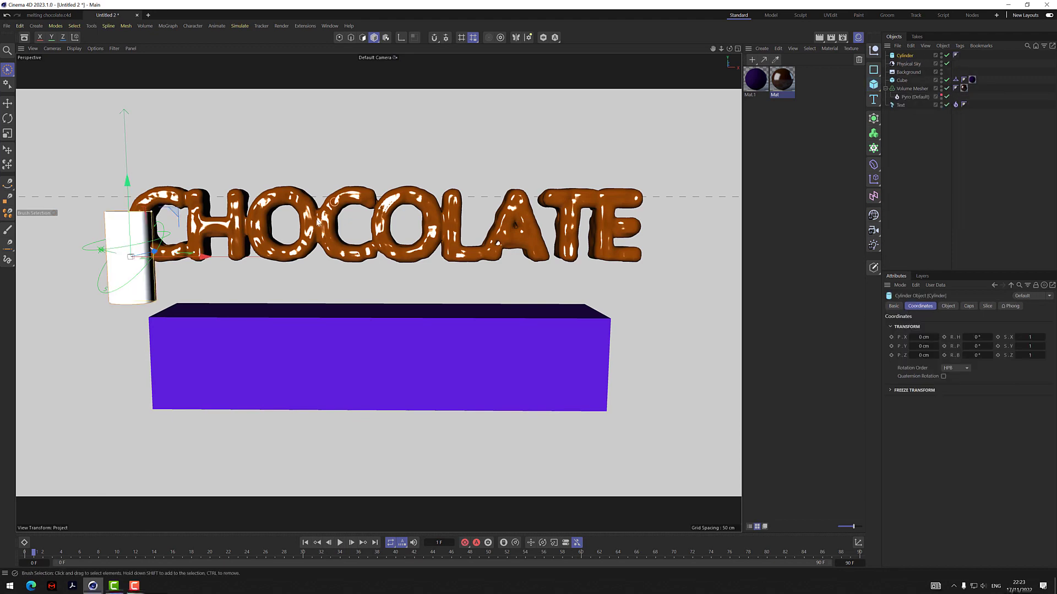
drag(129, 215, 128, 232)
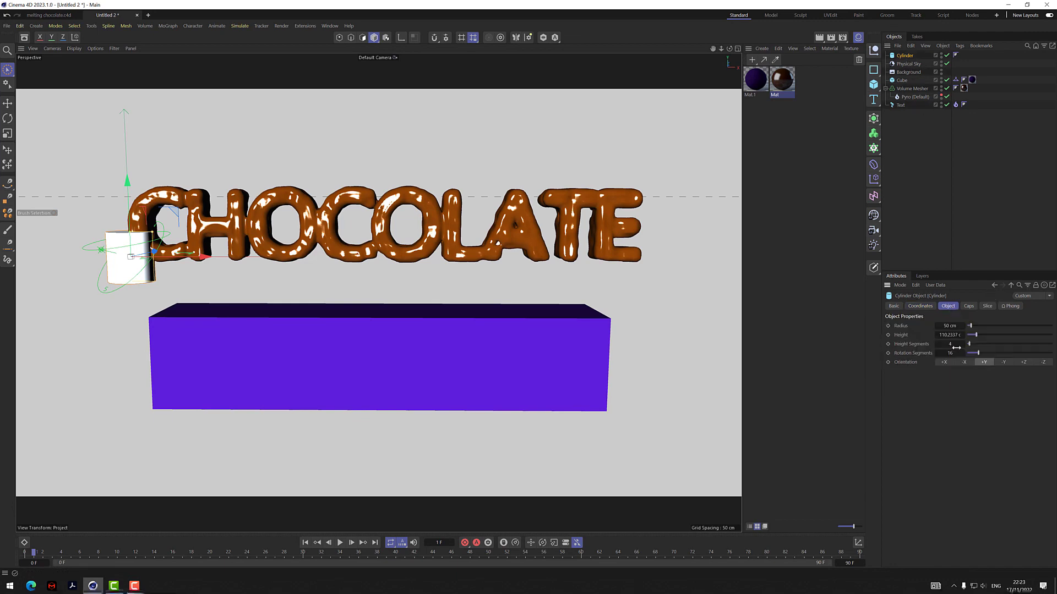
Fillet the cylinder's caps with a 22 cm radius
click(970, 307)
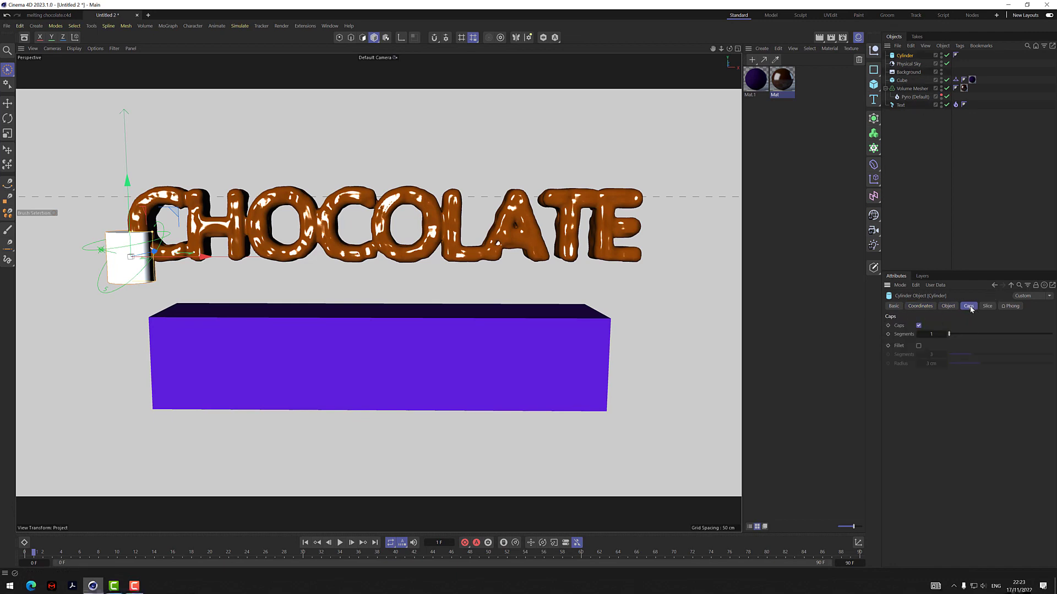
click(918, 345)
drag(944, 363, 968, 363)
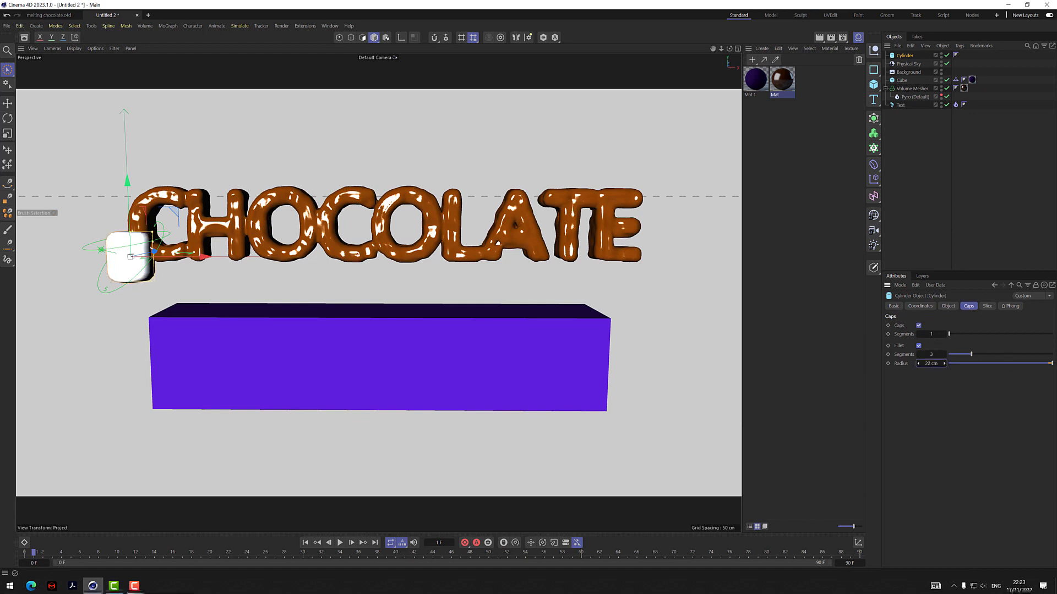
Add a 10 × 400 × 10 cm cube and lower it beneath the cylinder as the marshmallow's stick
click(874, 84)
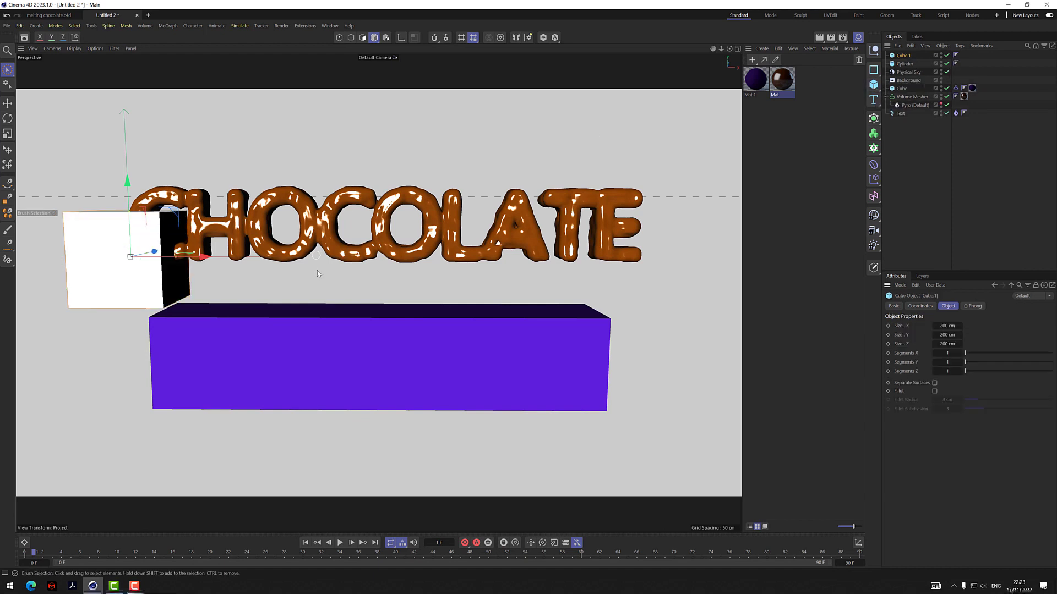
click(946, 326)
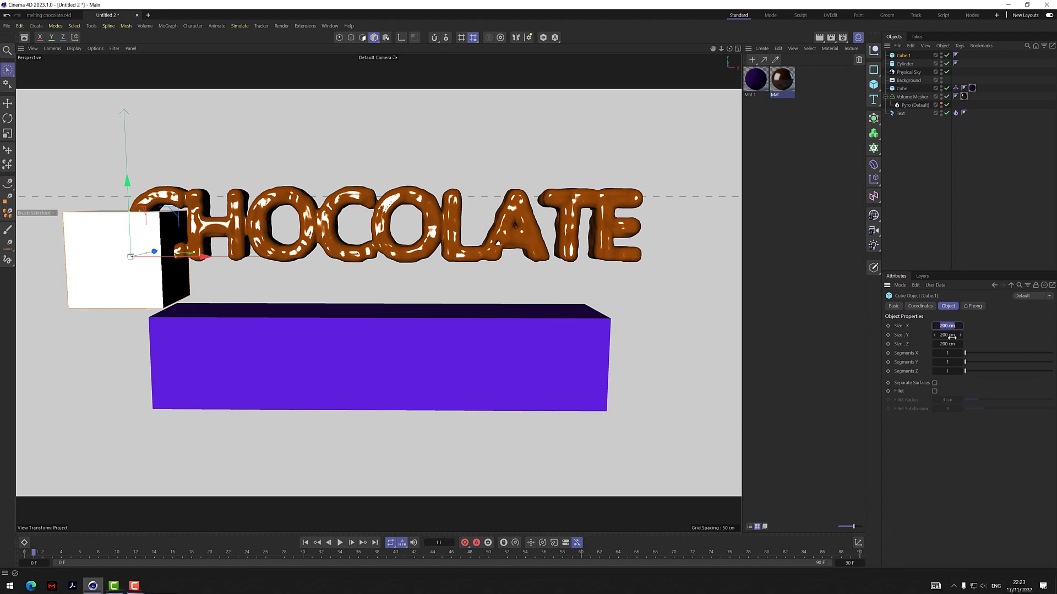
text(10)
click(954, 344)
text(1)
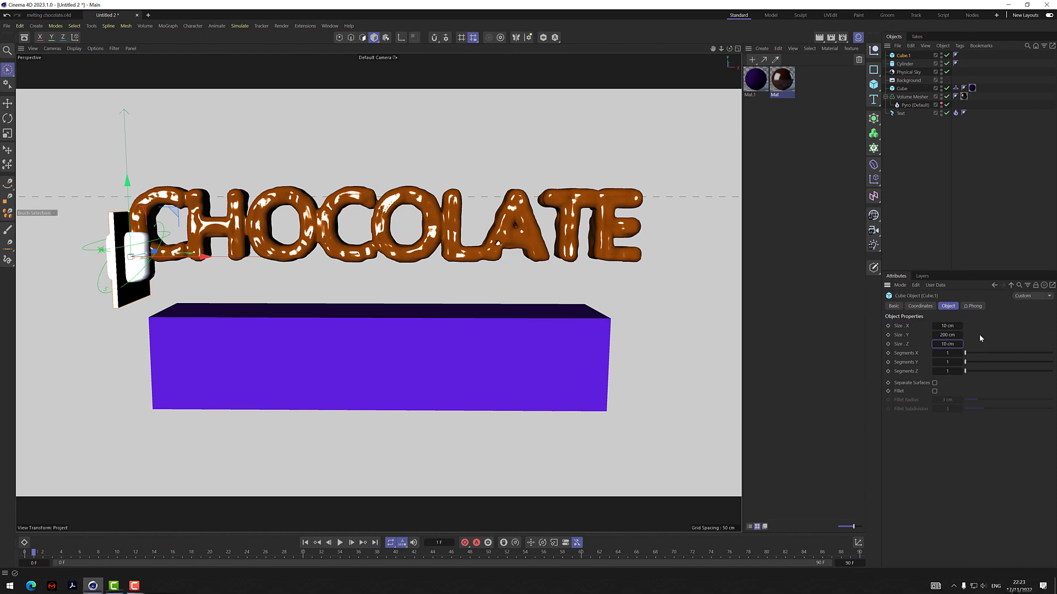
click(946, 335)
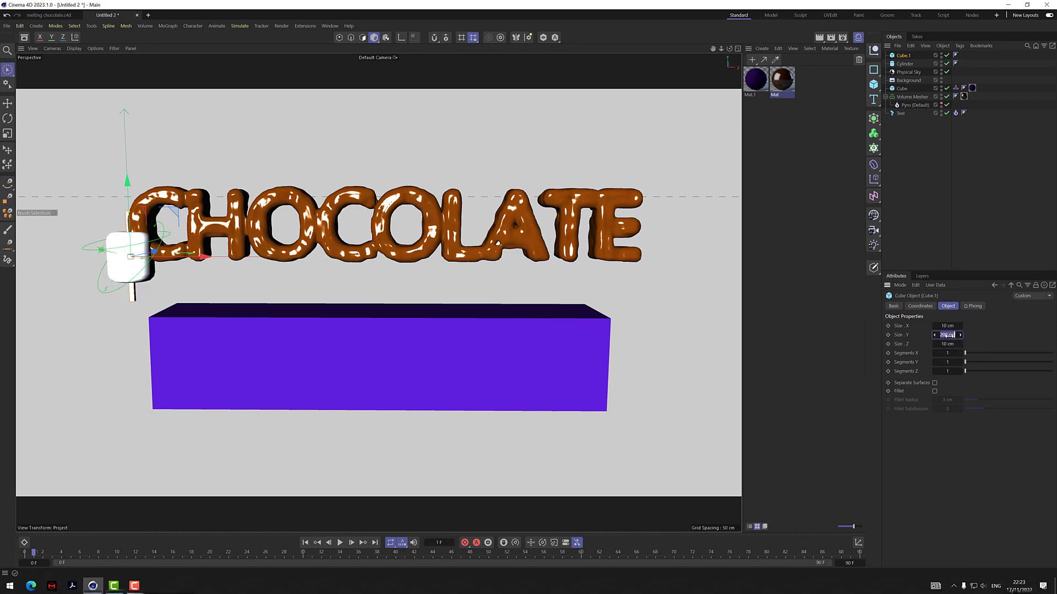
text(400)
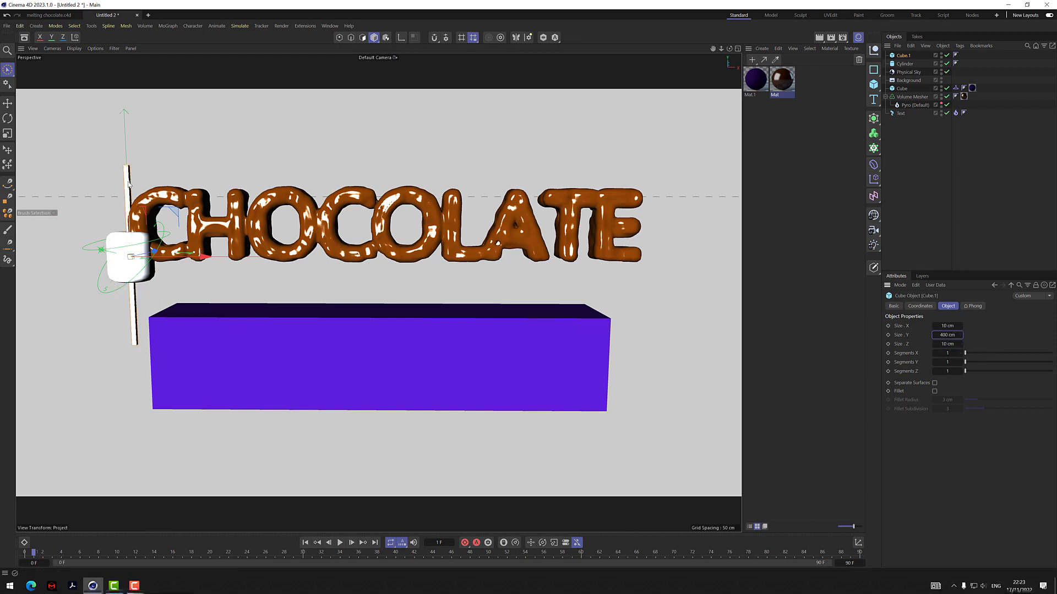
key(Return)
drag(154, 296, 156, 286)
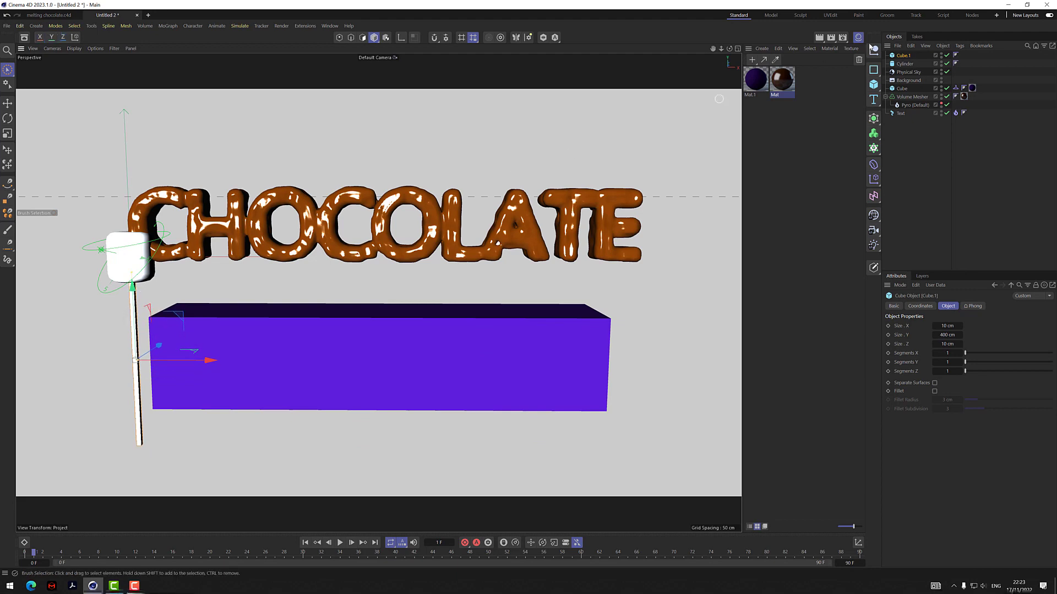
Group the cylinder and its stick, and name the group MARSHMALLOW
ctrl+click(906, 63)
right_click(906, 63)
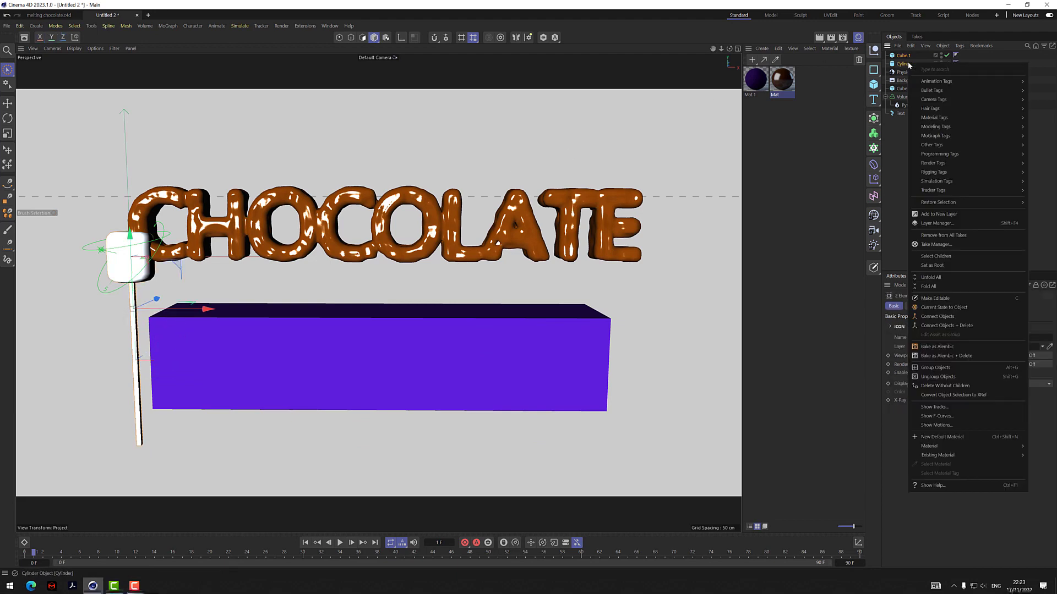
click(936, 367)
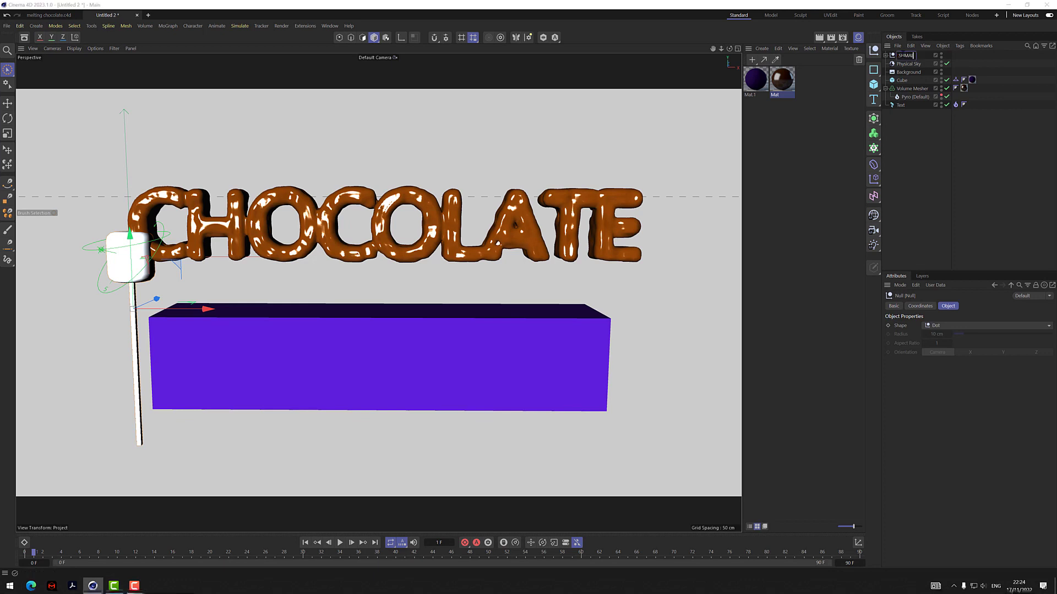
text(MARSHMALLOW)
key(Return)
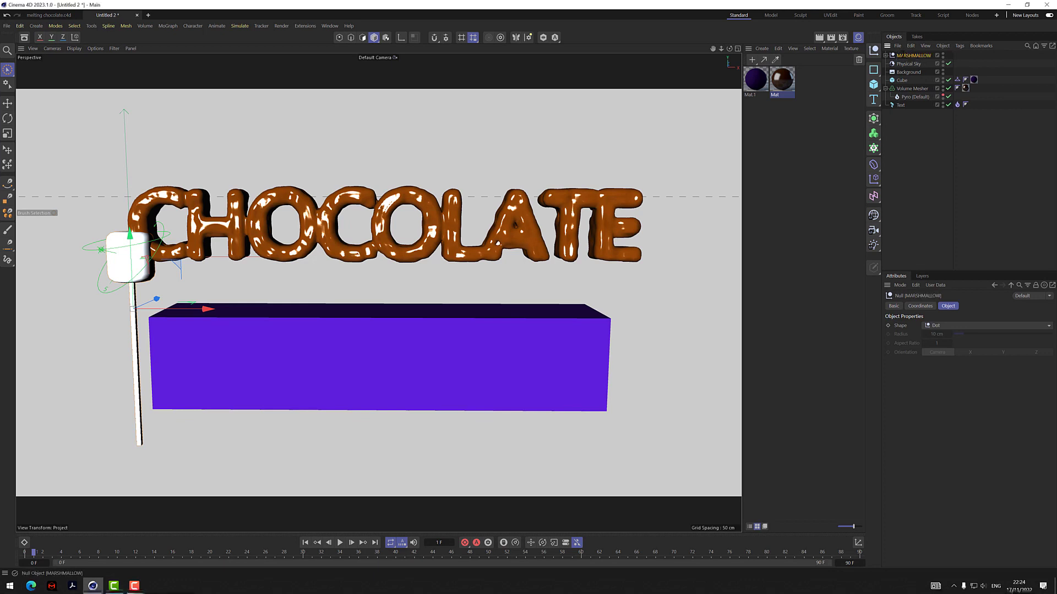
click(907, 158)
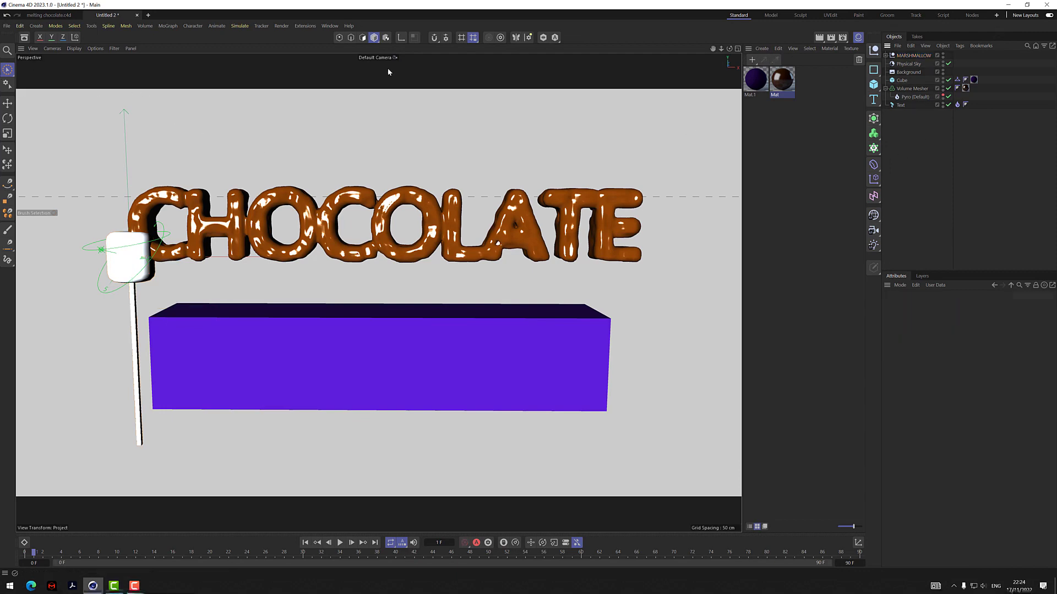
Rotate the MARSHMALLOW group so its stick slants down to the right, and place the marshmallow by the base of the letter A
click(910, 55)
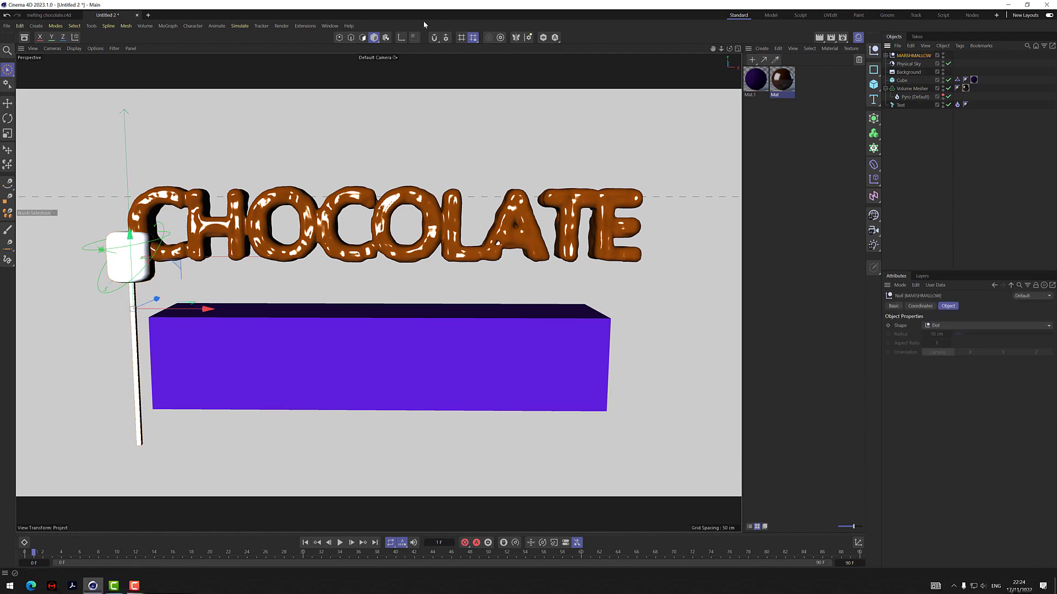
key(r)
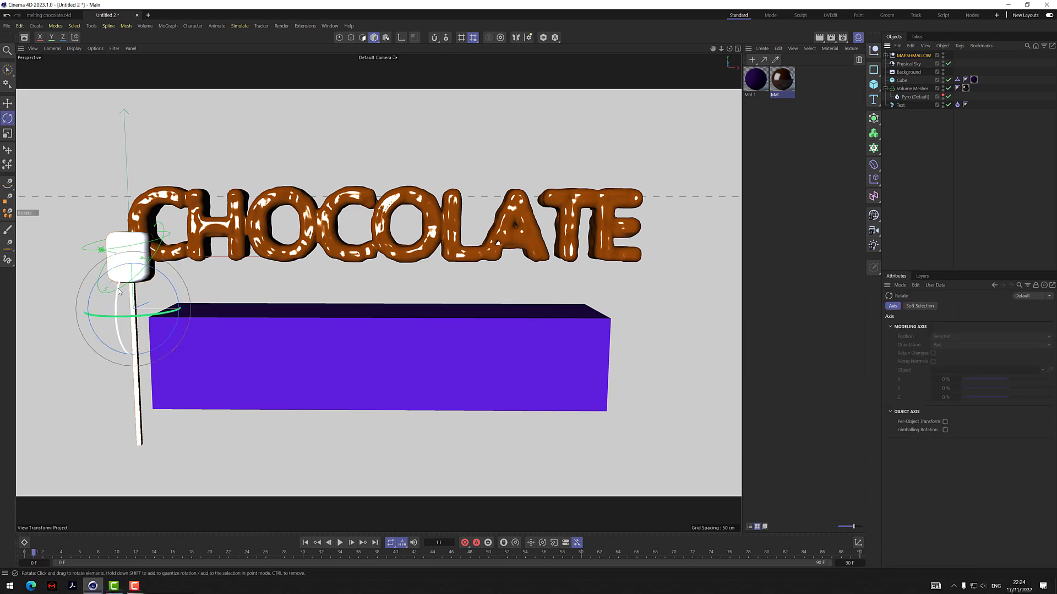
drag(128, 291, 142, 216)
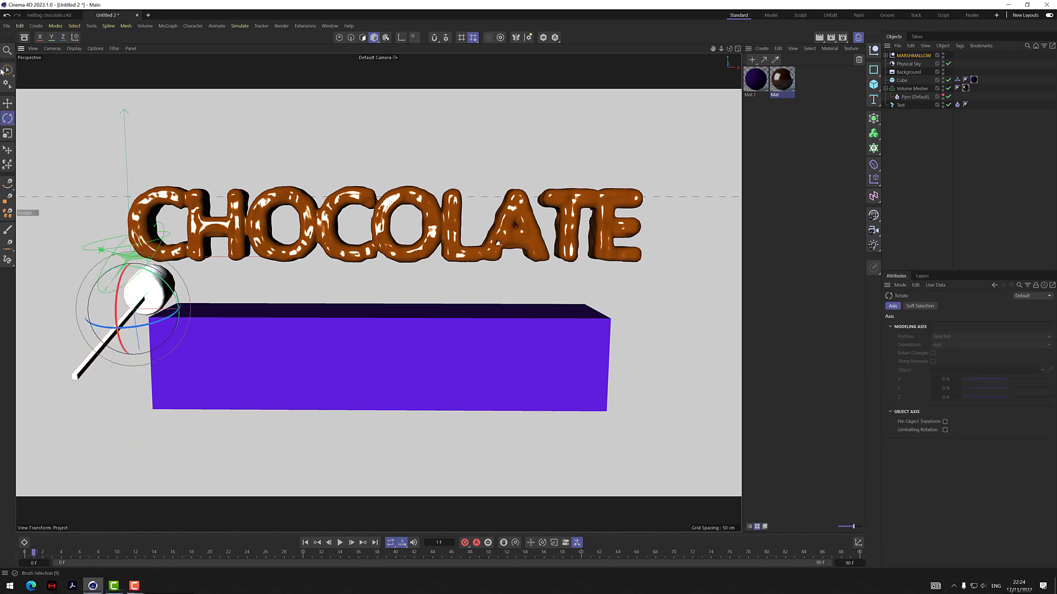
key(space)
drag(142, 376, 127, 333)
drag(196, 274, 630, 275)
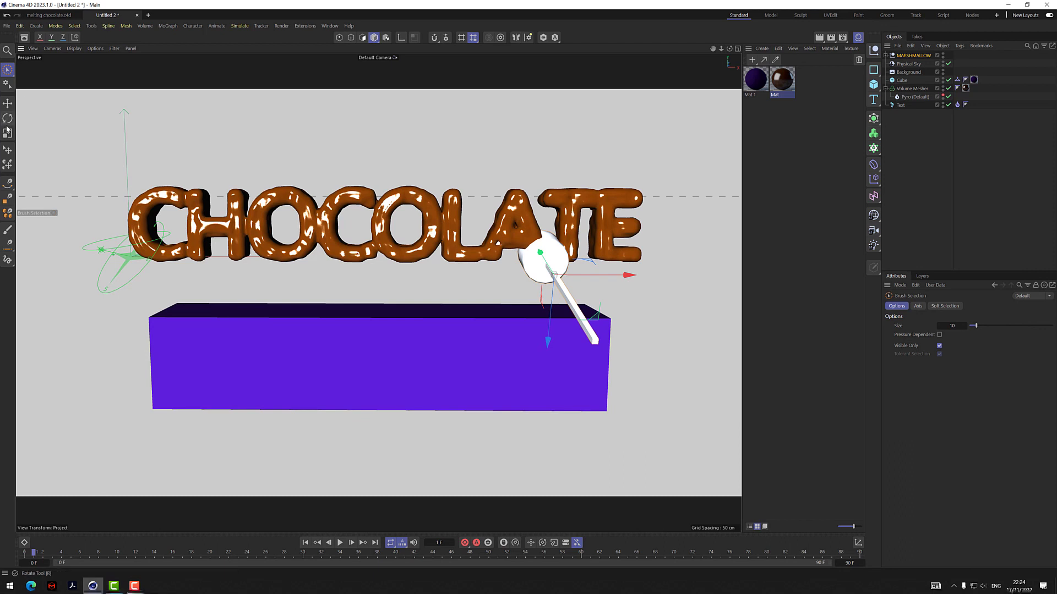
click(7, 118)
drag(555, 295, 574, 276)
click(7, 70)
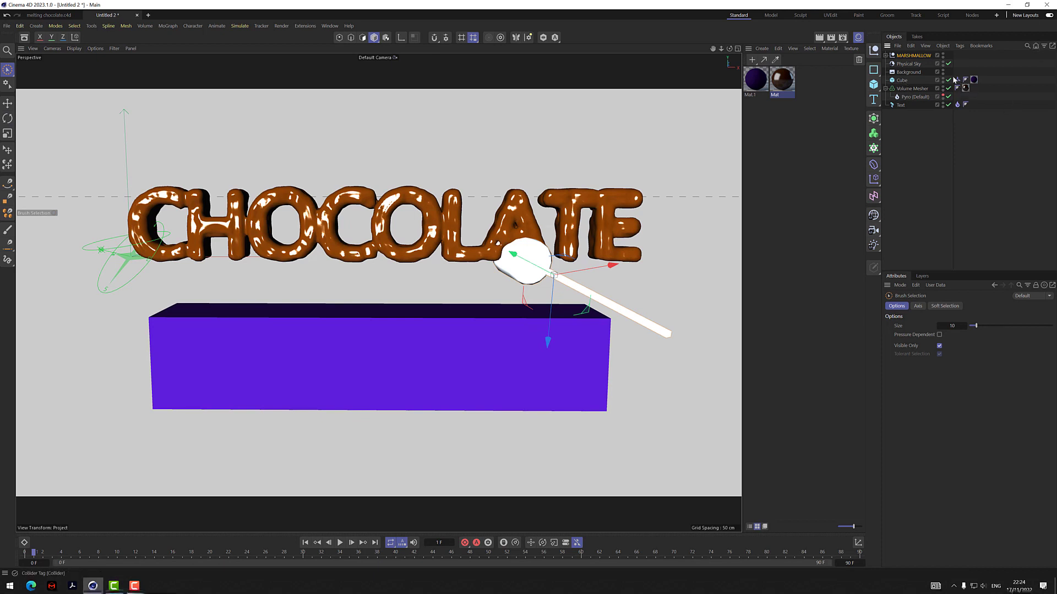
Copy the purple cube's Collider tag to the marshmallow's stick and cylinder, and collapse the group
mouse_move(954, 80)
mouse_down()
mouse_move(922, 57)
mouse_move(886, 57)
mouse_move(958, 57)
mouse_move(914, 64)
mouse_up()
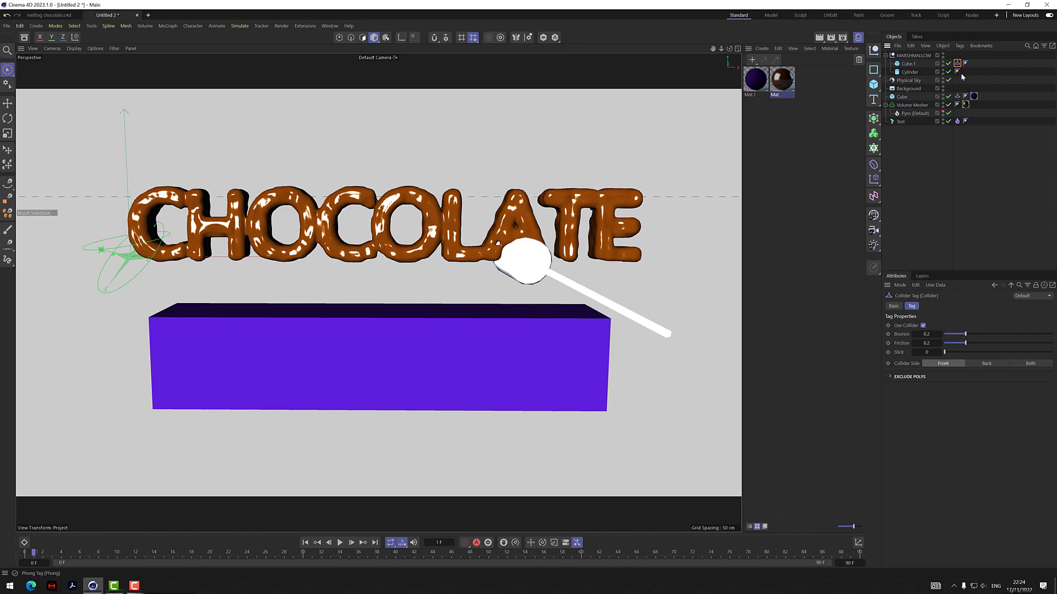
ctrl+drag(917, 73, 917, 73)
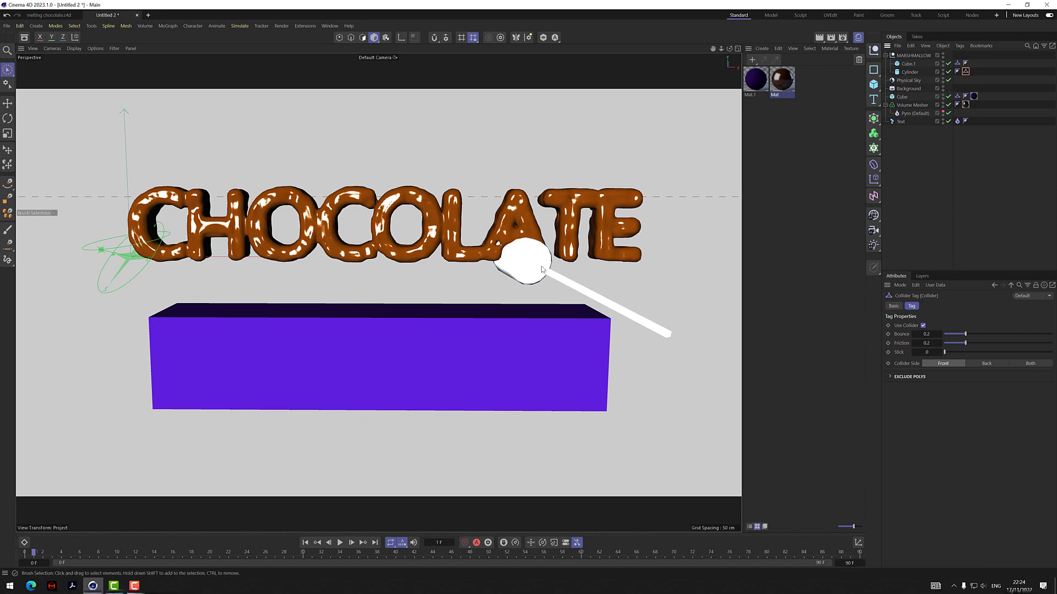
click(923, 150)
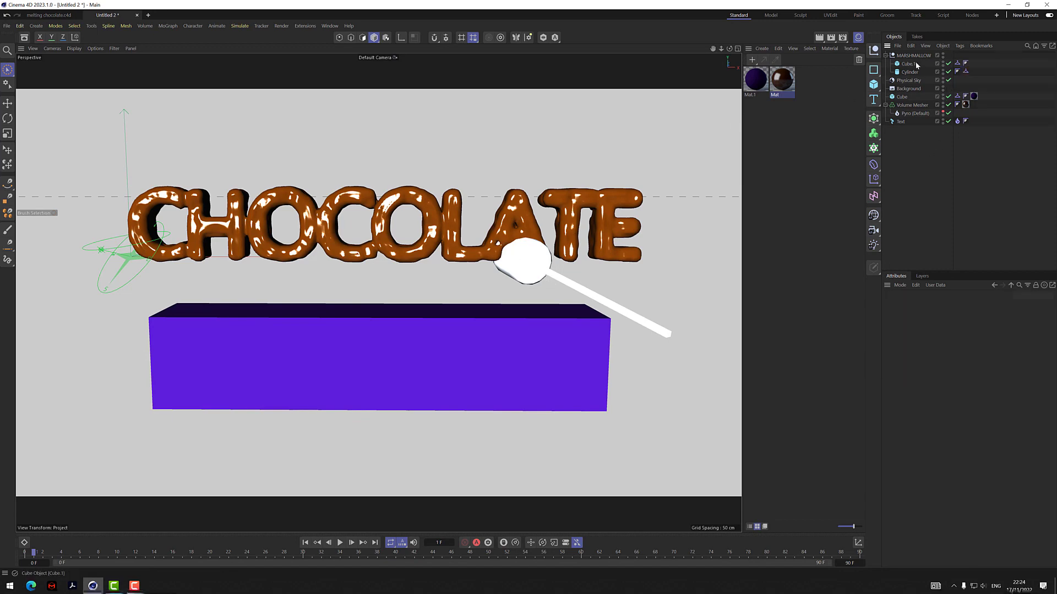
click(886, 55)
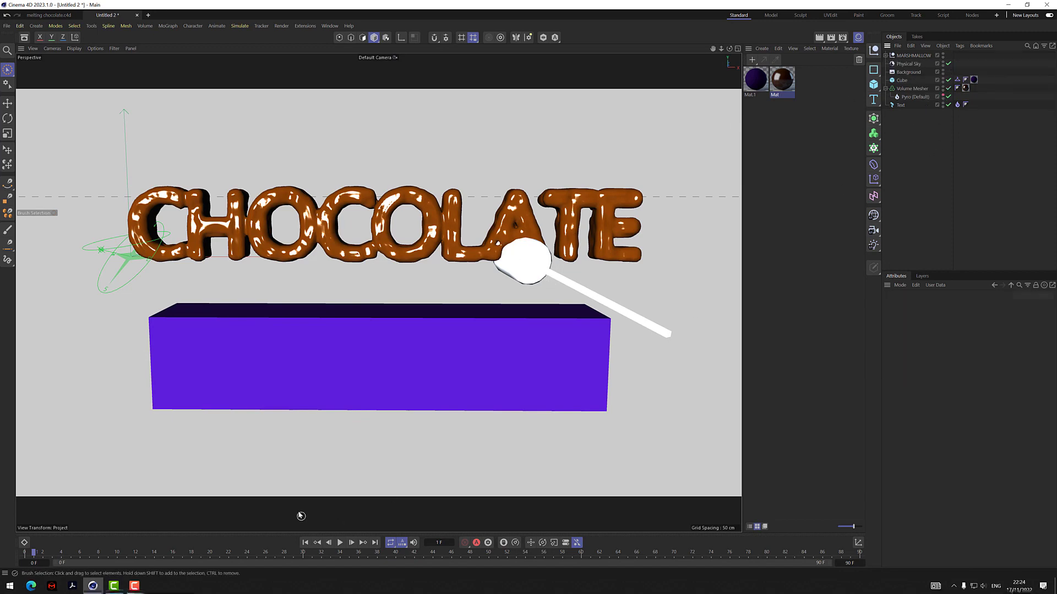
Return to frame 0 and lower the MARSHMALLOW group to sit just below the text
click(306, 543)
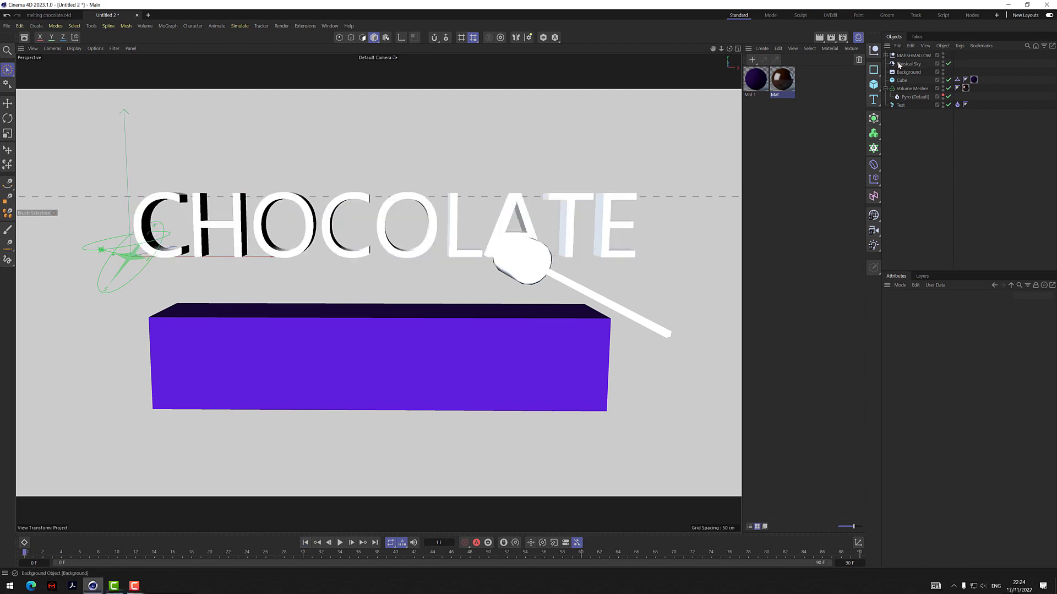
click(533, 320)
drag(550, 339, 552, 365)
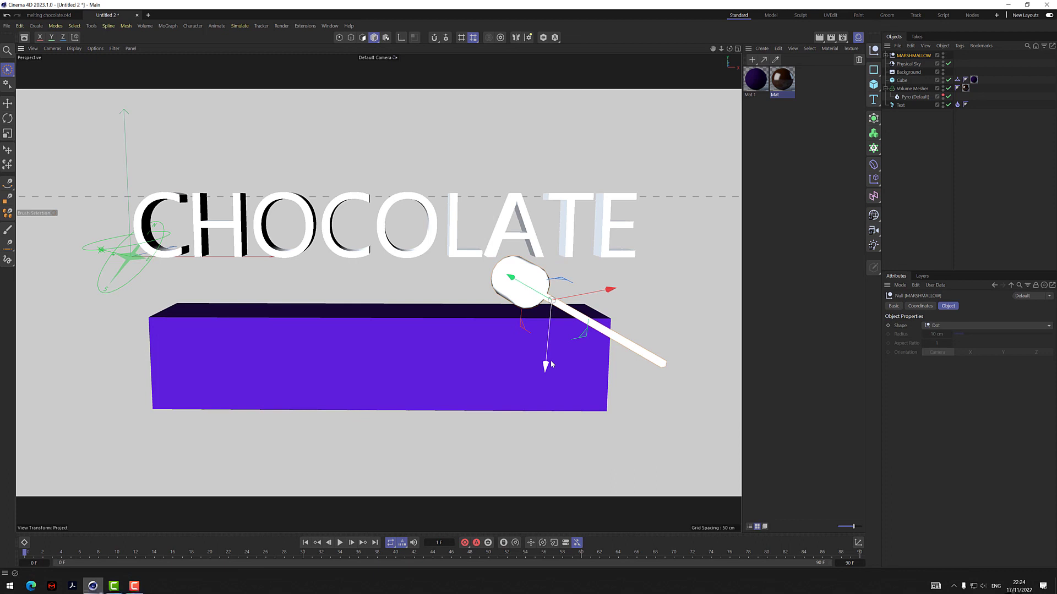
Play the simulation while shifting the marshmallow right through the flowing chocolate, and stop at frame 71
click(340, 543)
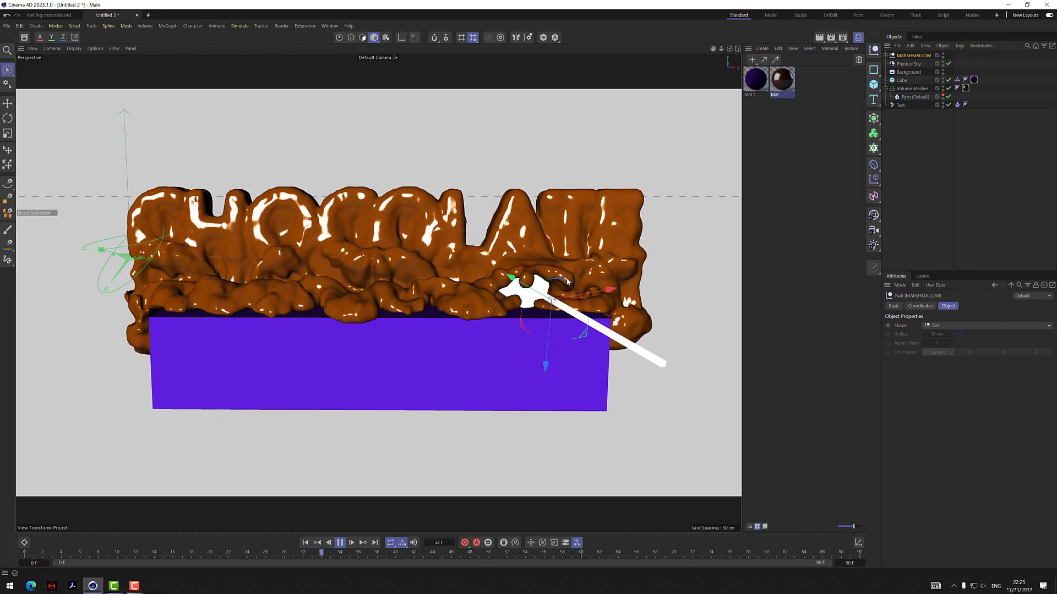
drag(561, 280, 639, 300)
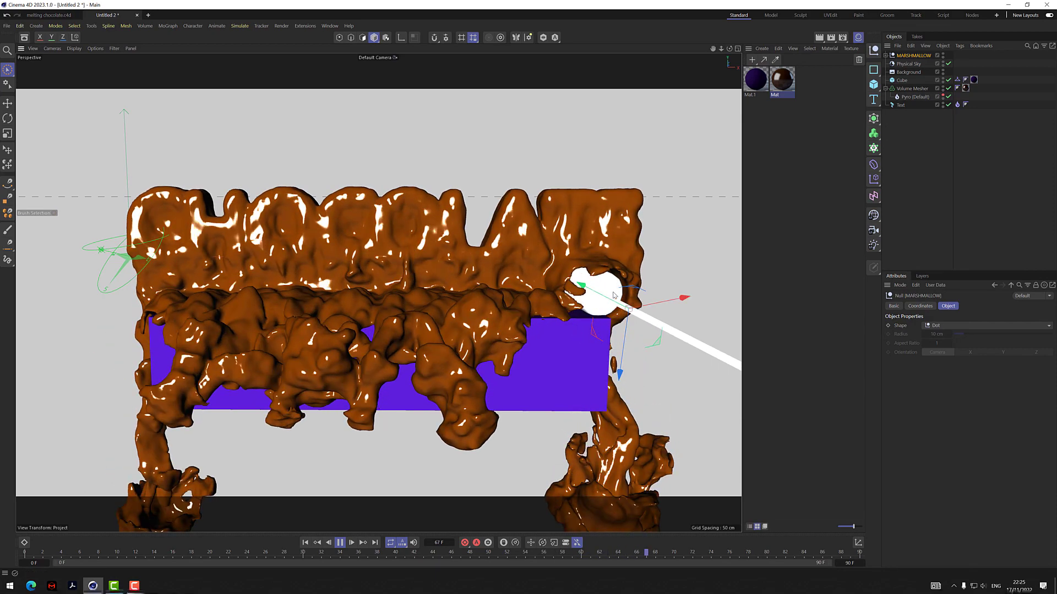
key(F8)
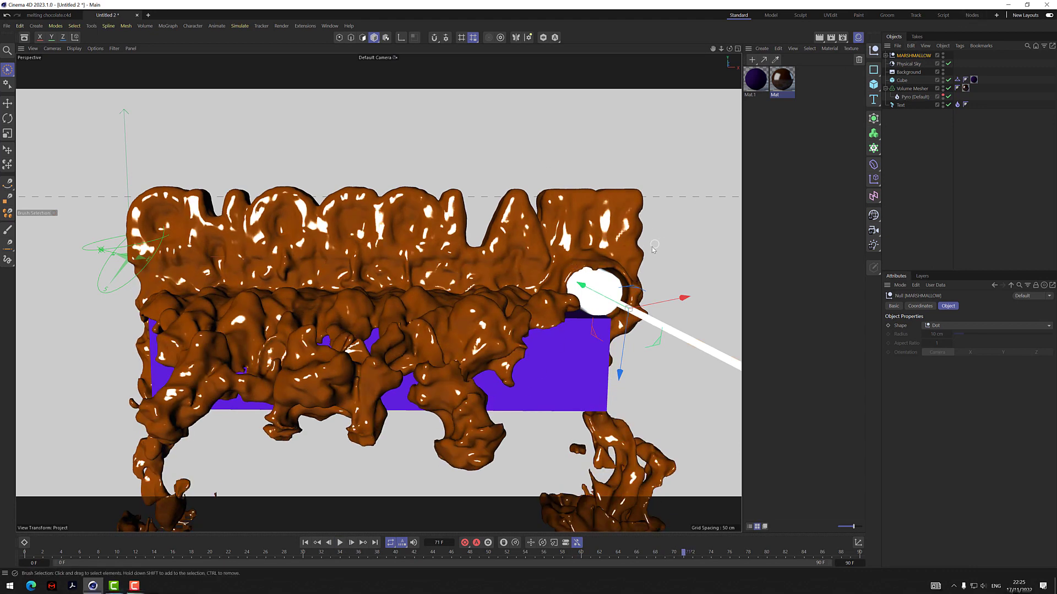
Add a Vibrate tag to the MARSHMALLOW group with position and rotation enabled, setting rotation amplitude to 30°, 80°, 40° and its frequency to 1
right_click(908, 57)
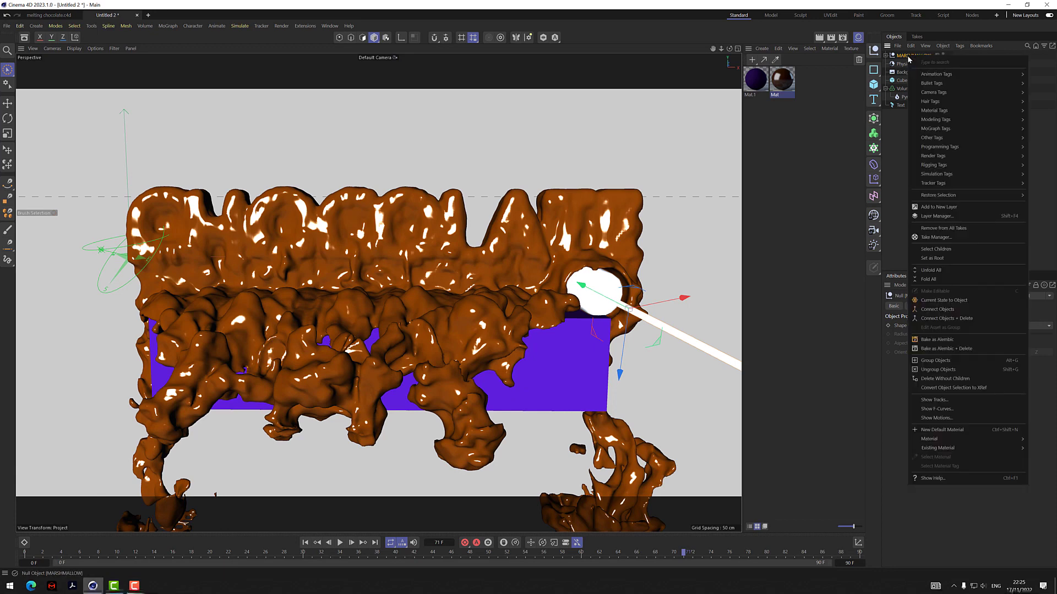
mouse_move(937, 80)
click(880, 124)
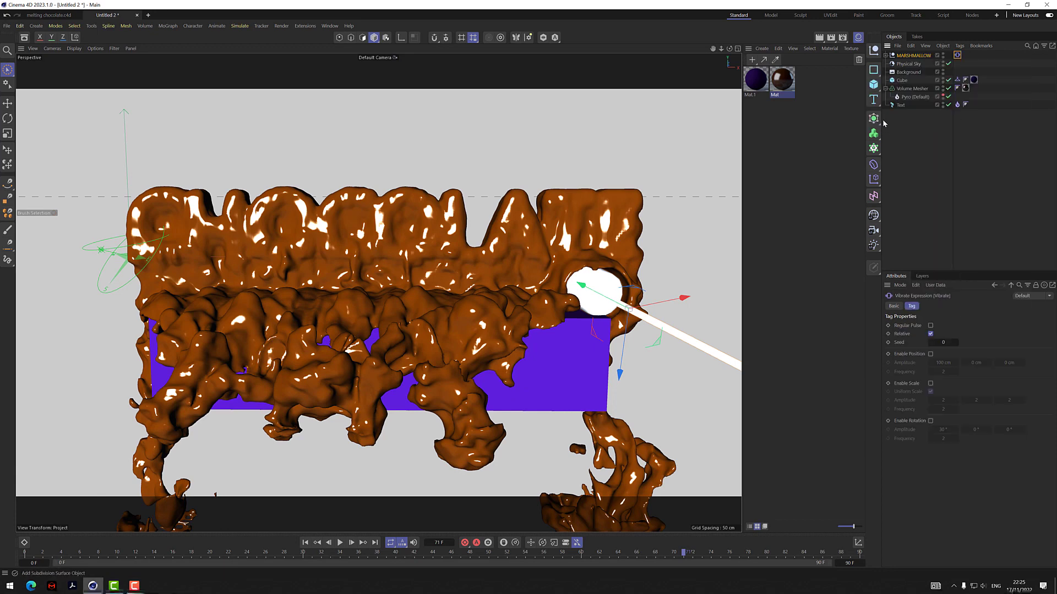
click(930, 353)
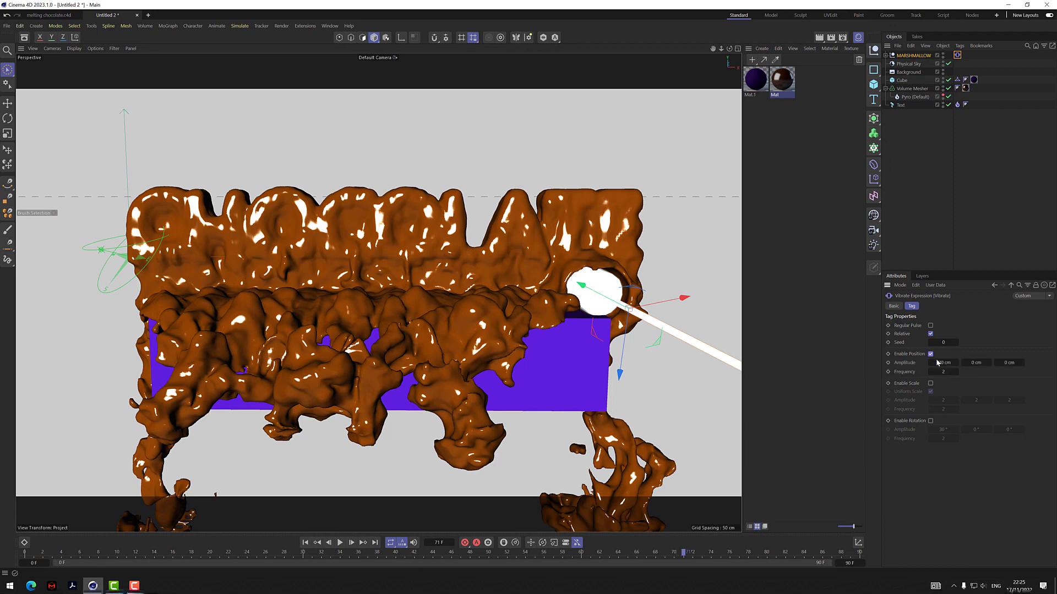
click(930, 421)
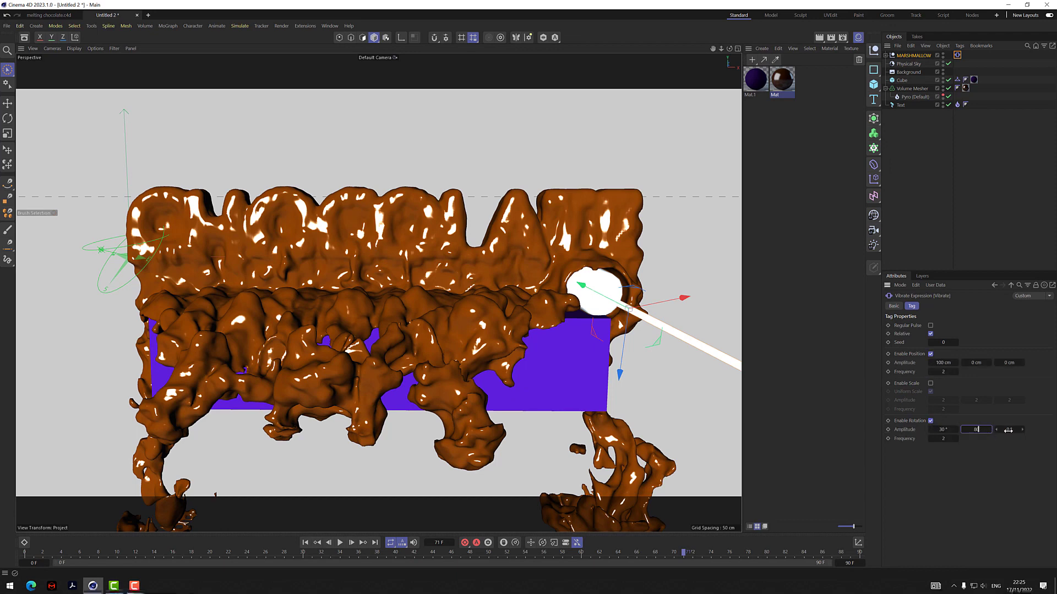
click(943, 439)
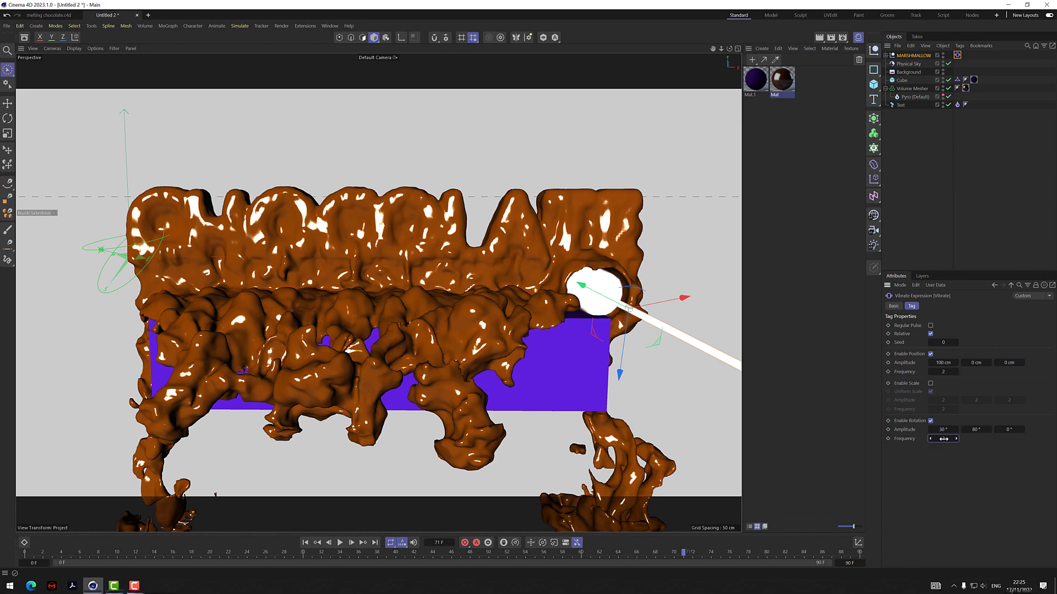
click(1011, 430)
Set the Vibrate tag's position amplitude to 50 cm in X and 40 cm in Y, with a frequency of 1
click(943, 363)
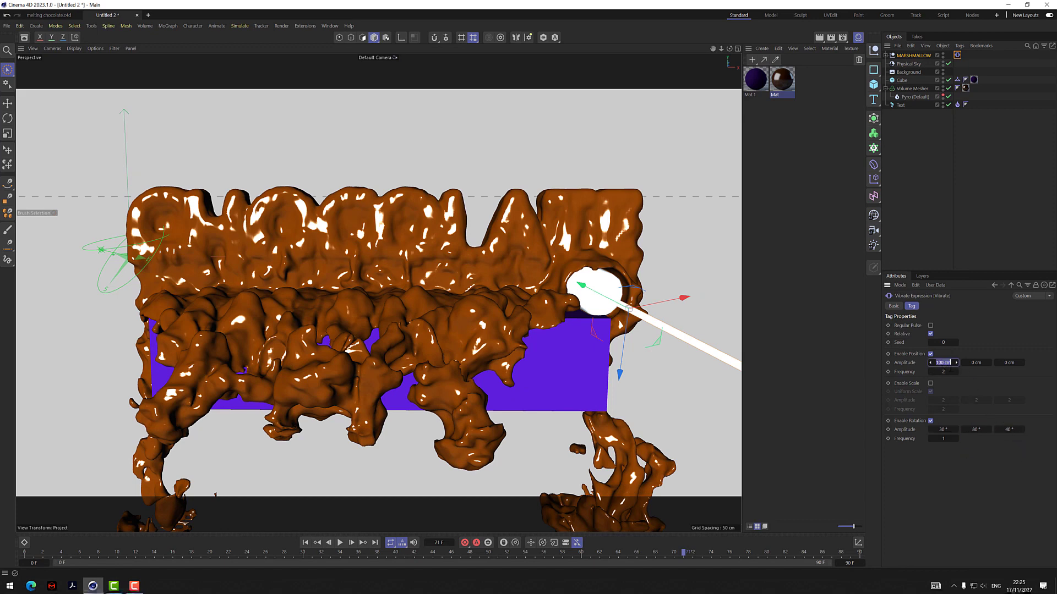
click(979, 363)
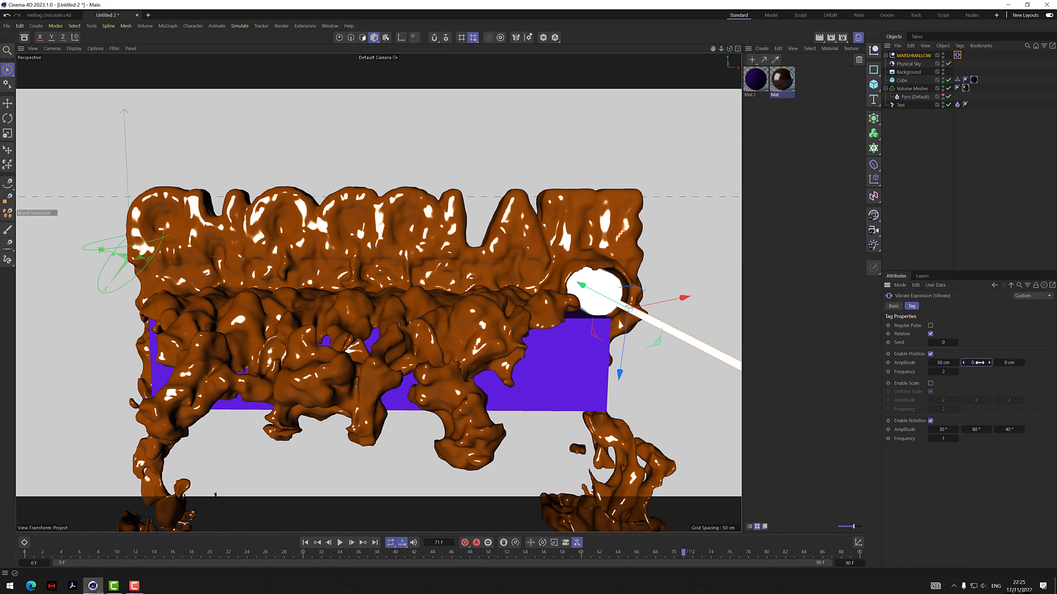
text(40)
click(943, 371)
Play the simulation to check the vibrating marshmallow in the chocolate, stop at frame 35, and return to frame 0
click(340, 542)
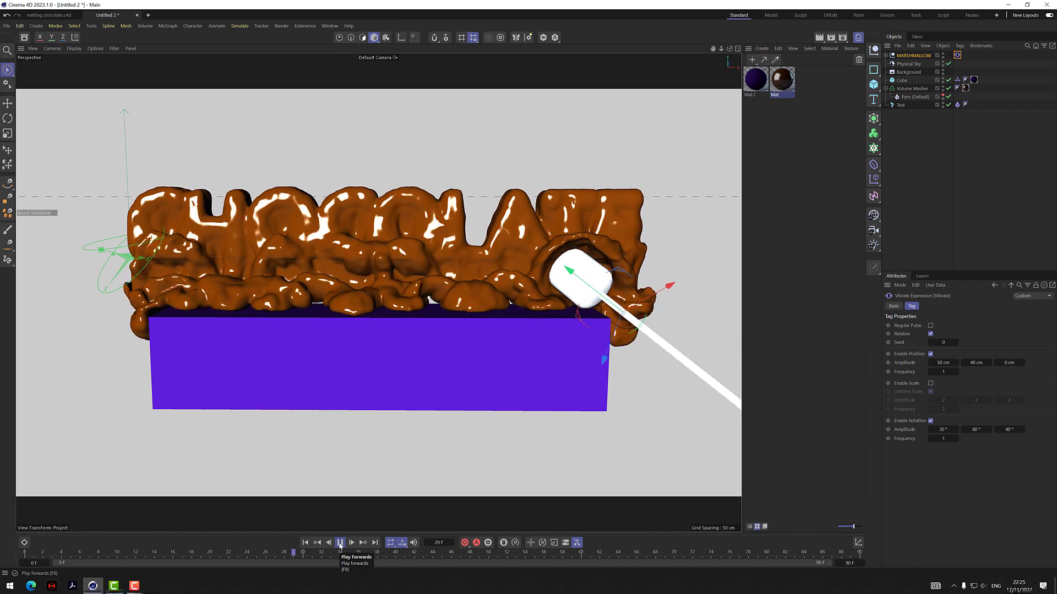
click(340, 543)
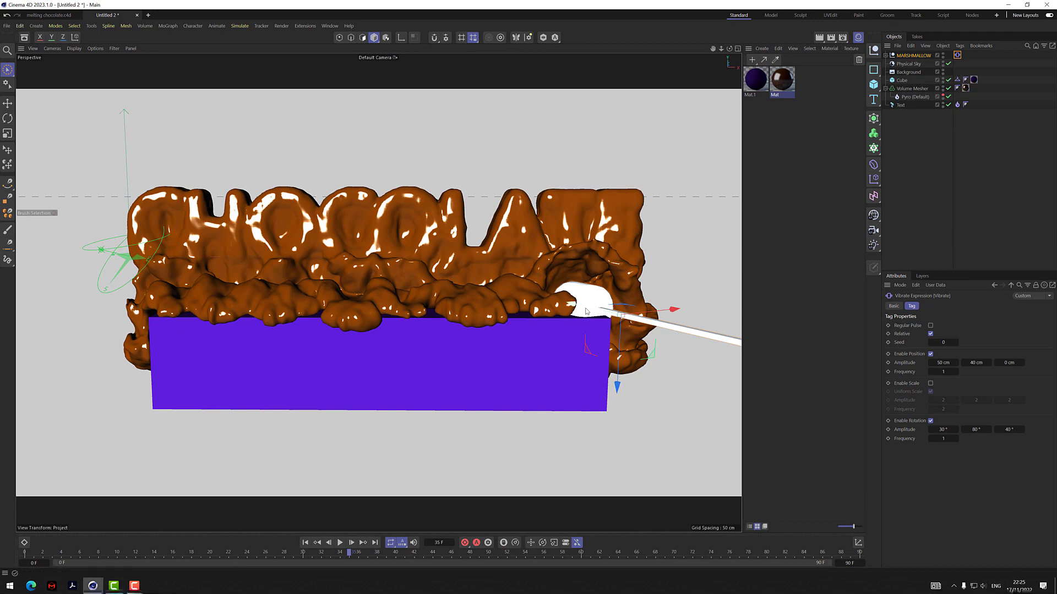
click(305, 543)
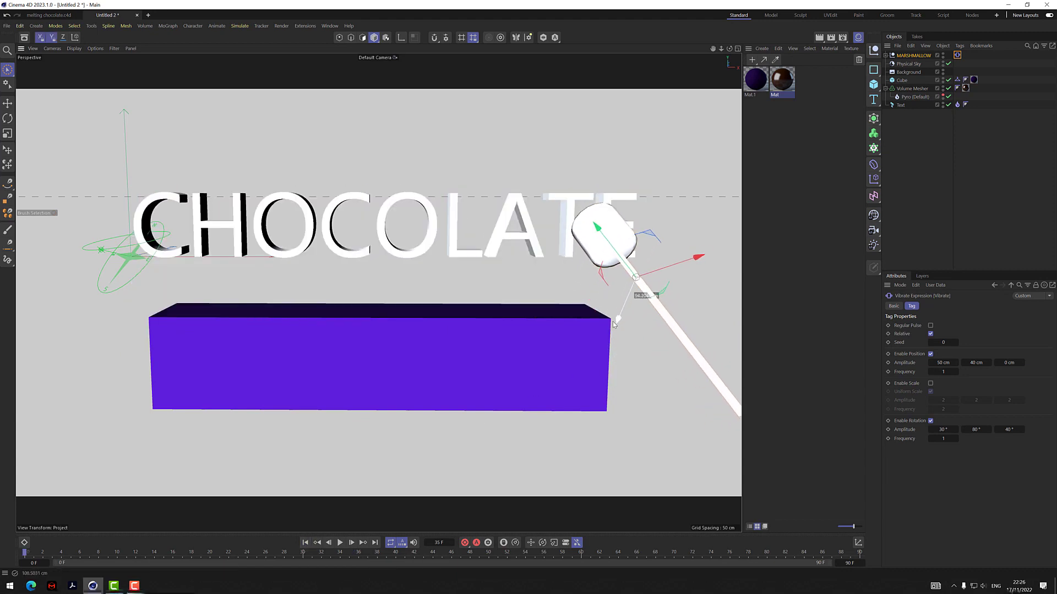
Rotate the MARSHMALLOW group so its stick points almost horizontally to the right, with the marshmallow just below the end of the text
click(7, 118)
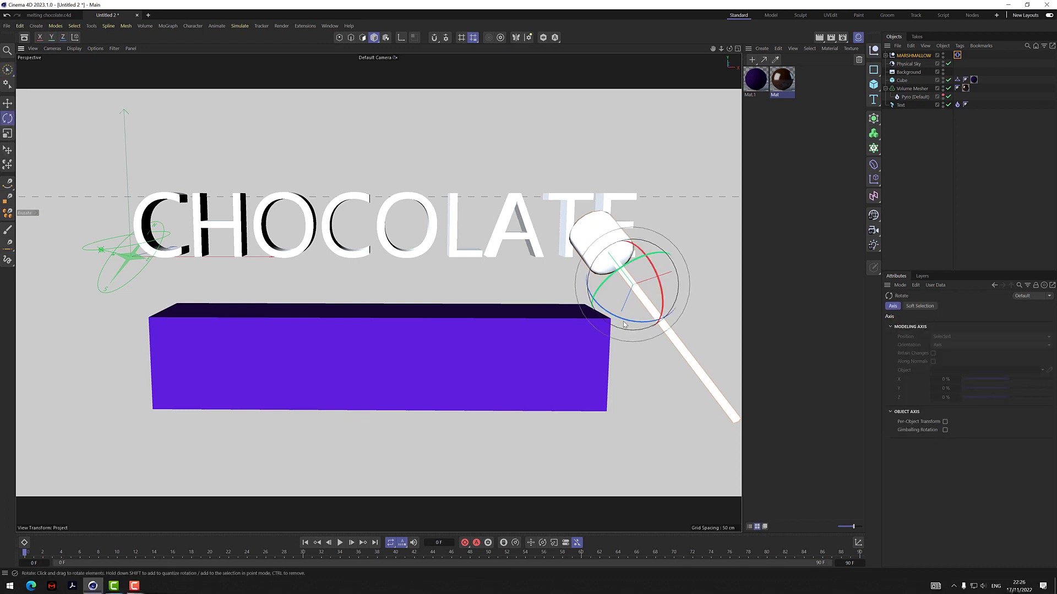
drag(652, 283, 627, 253)
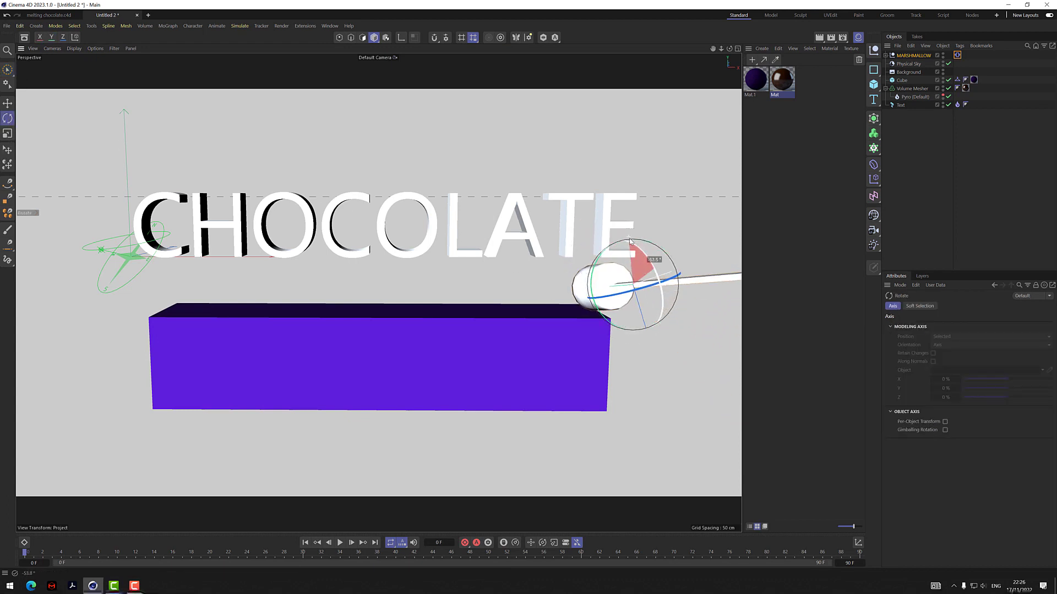
click(7, 70)
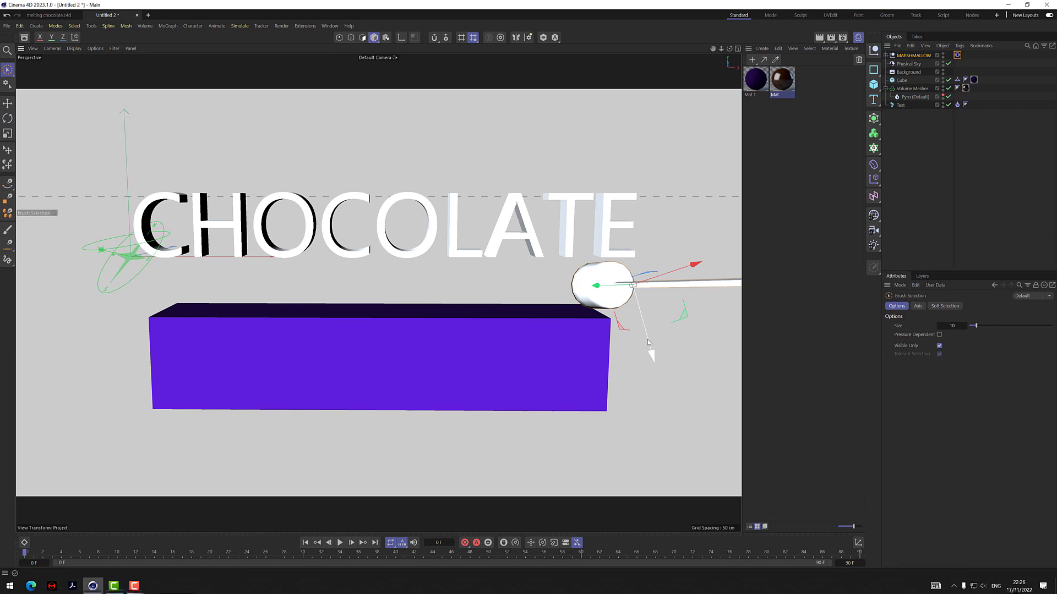
Preview the simulation with the rotated marshmallow up to frame 38, and rewind to frame 0
click(339, 543)
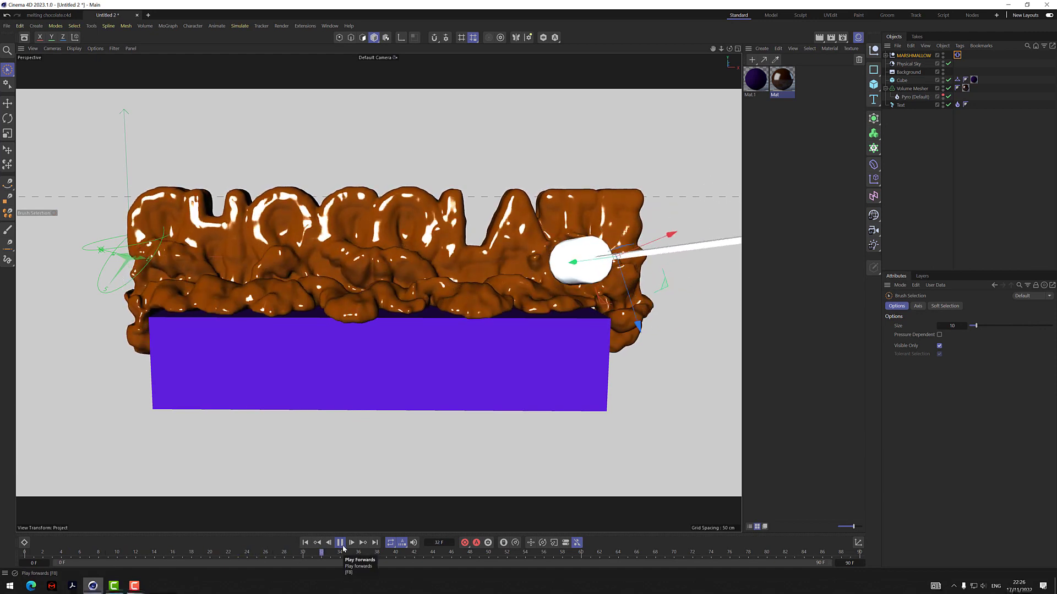
click(340, 543)
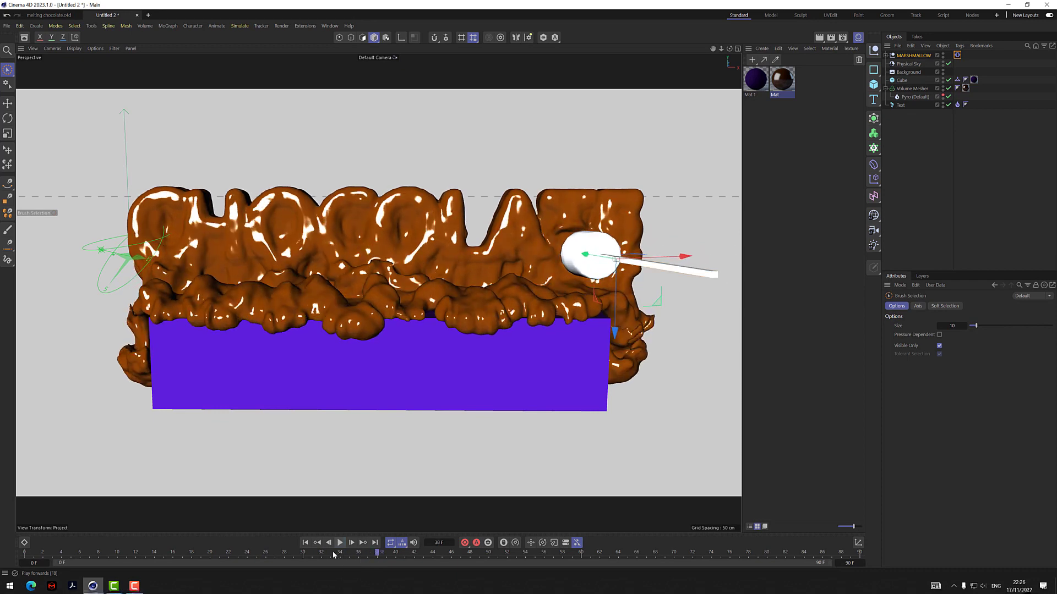
click(305, 542)
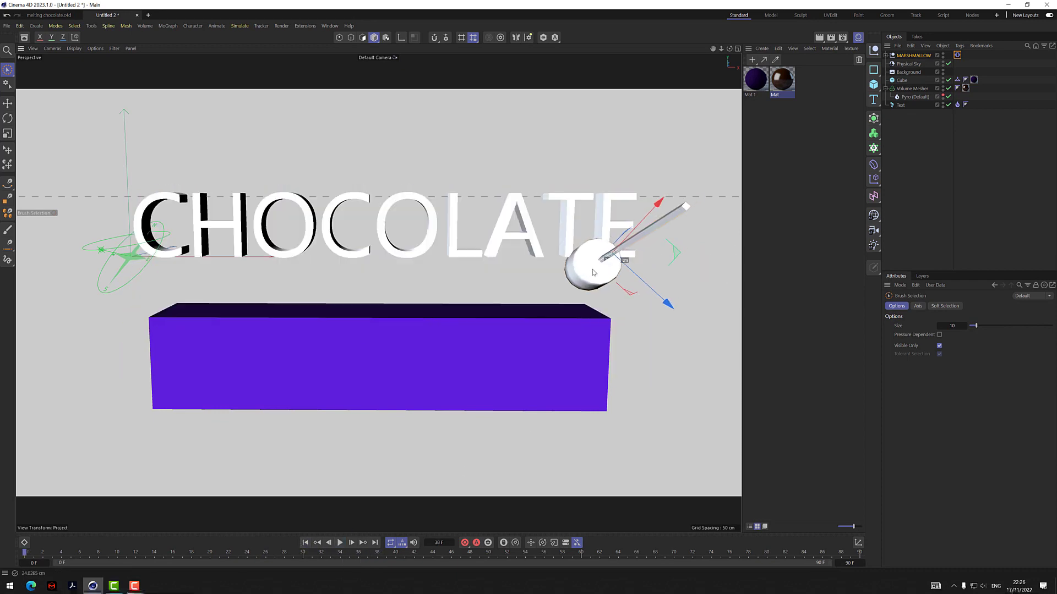